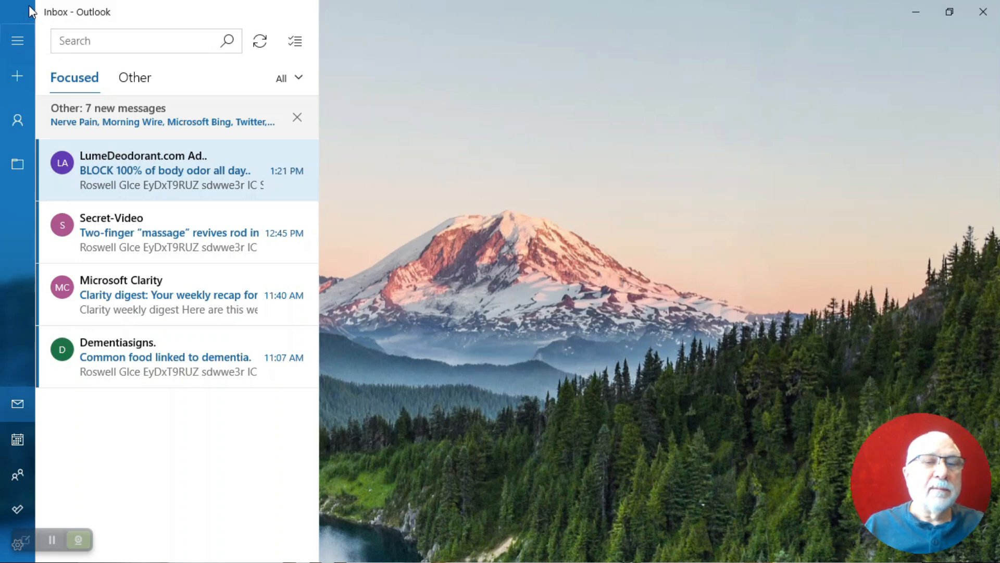
Expand the navigation pane and open Manage accounts, showing all seven configured accounts
left_click(21, 40)
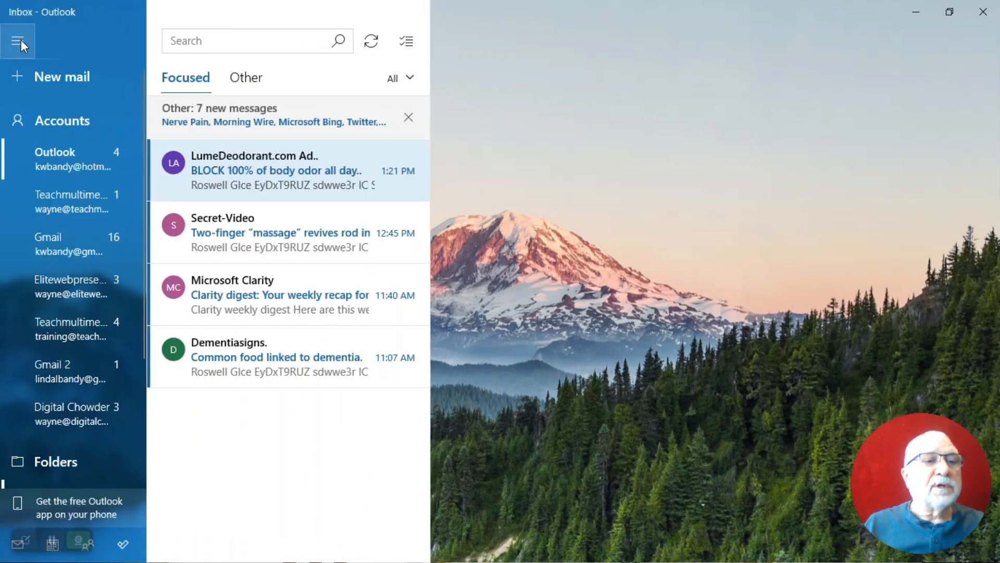
left_click(62, 123)
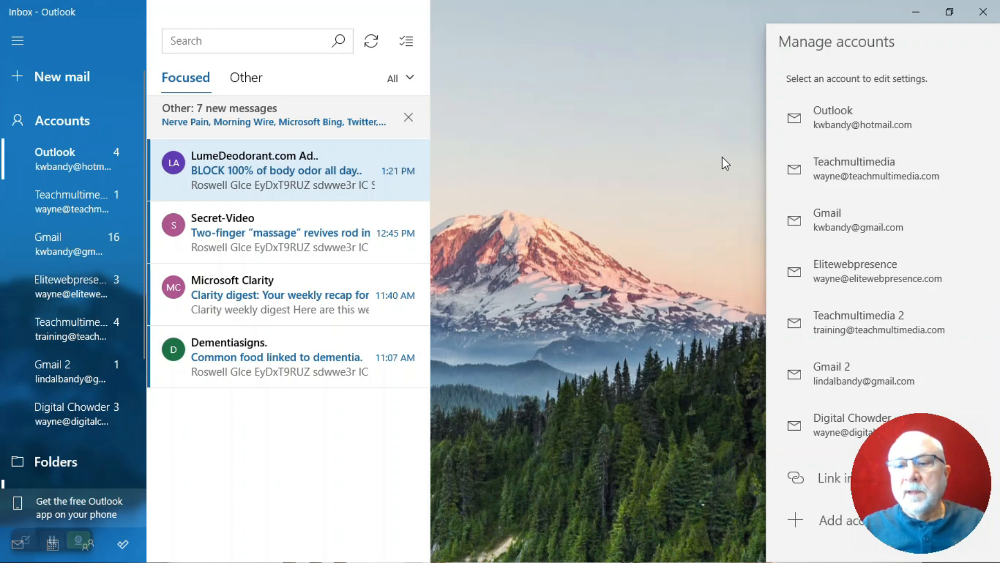
scroll(845, 131, "down", 1)
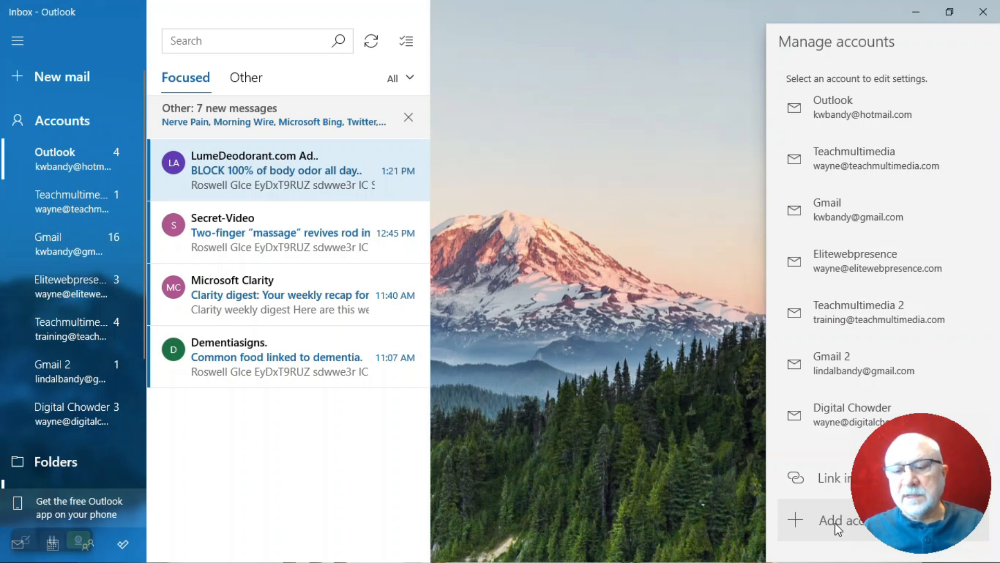
left_click_drag(880, 478, 42, 468)
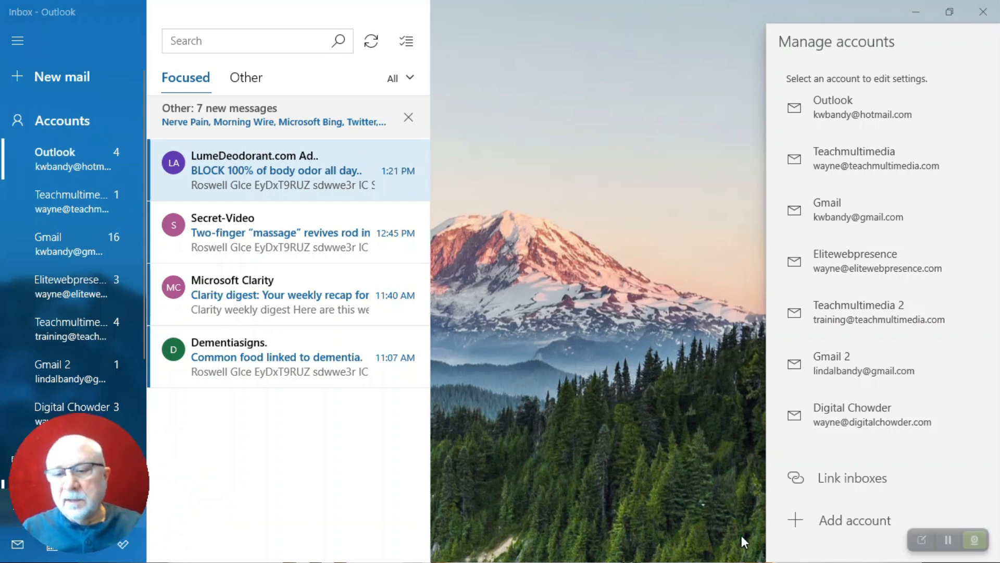
Start adding an account and choose Advanced setup in the Add an account dialog
left_click(833, 527)
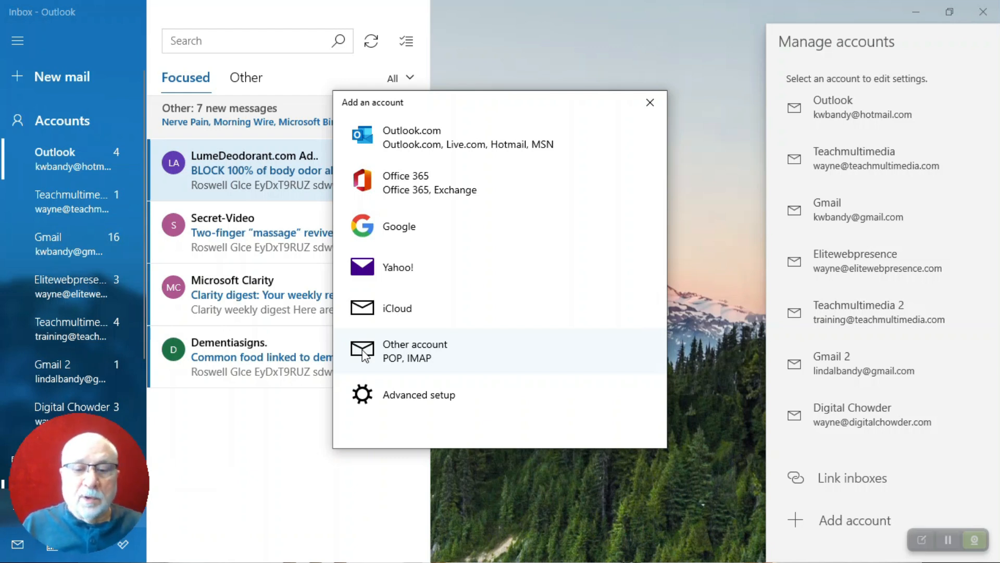
left_click(406, 400)
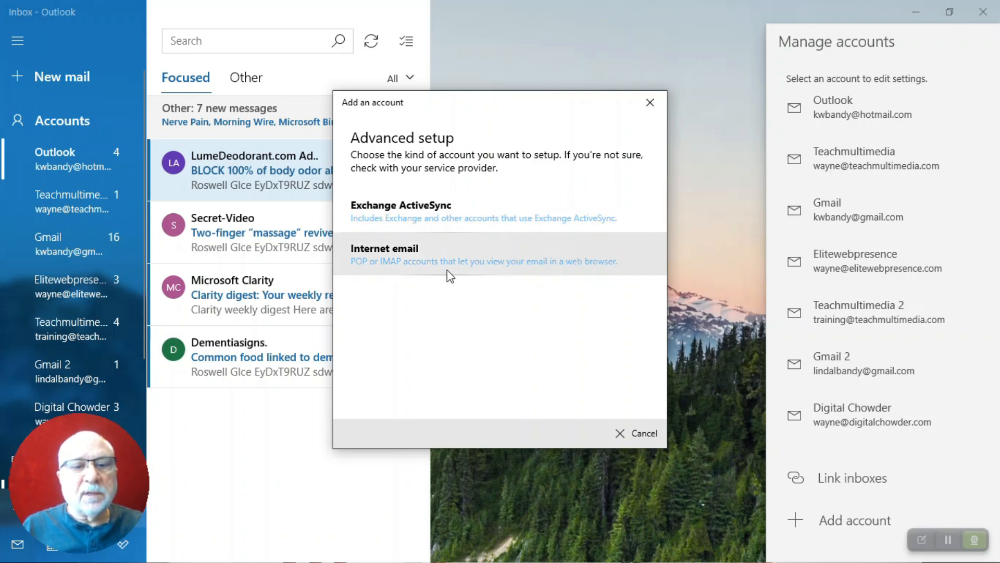
Choose Internet email and paste the account's email address into Email address and User name
left_click(409, 256)
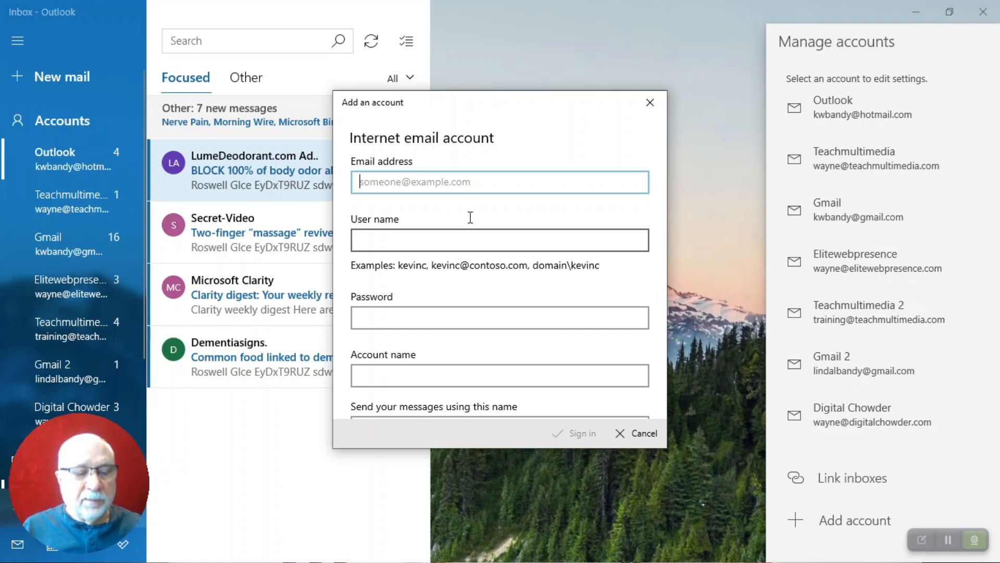
key("ctrl+grave")
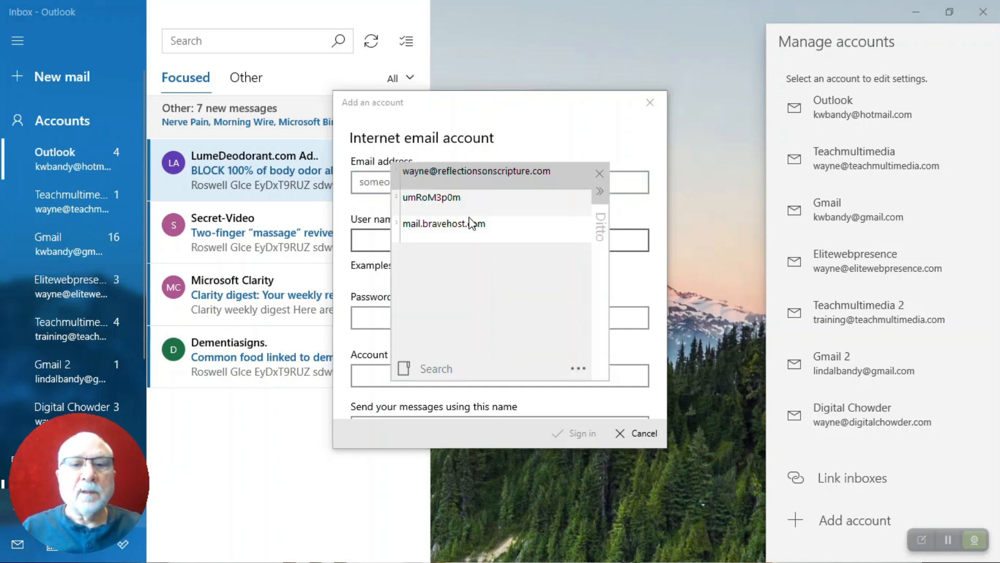
double_click(489, 177)
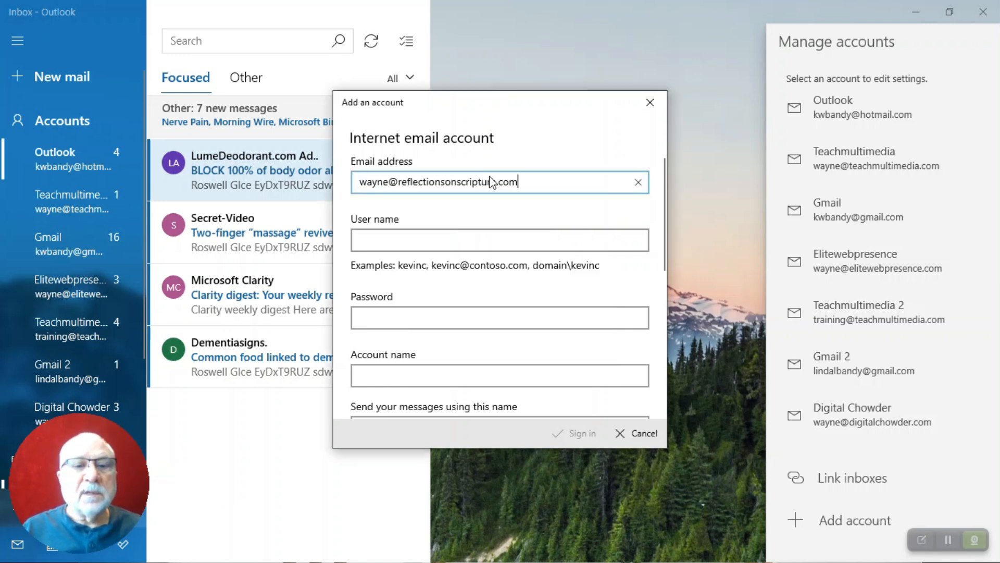
left_click(447, 239)
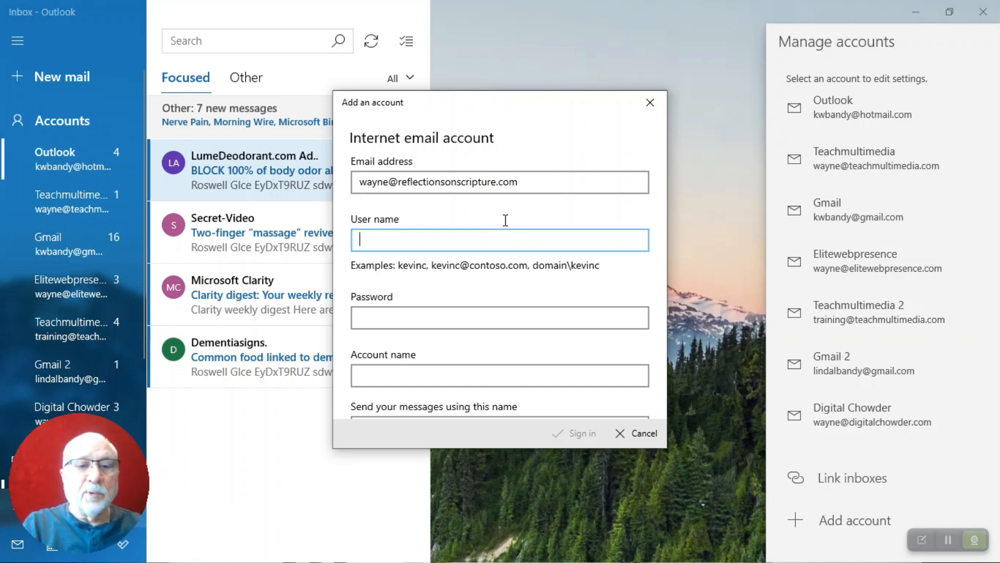
key("ctrl+v")
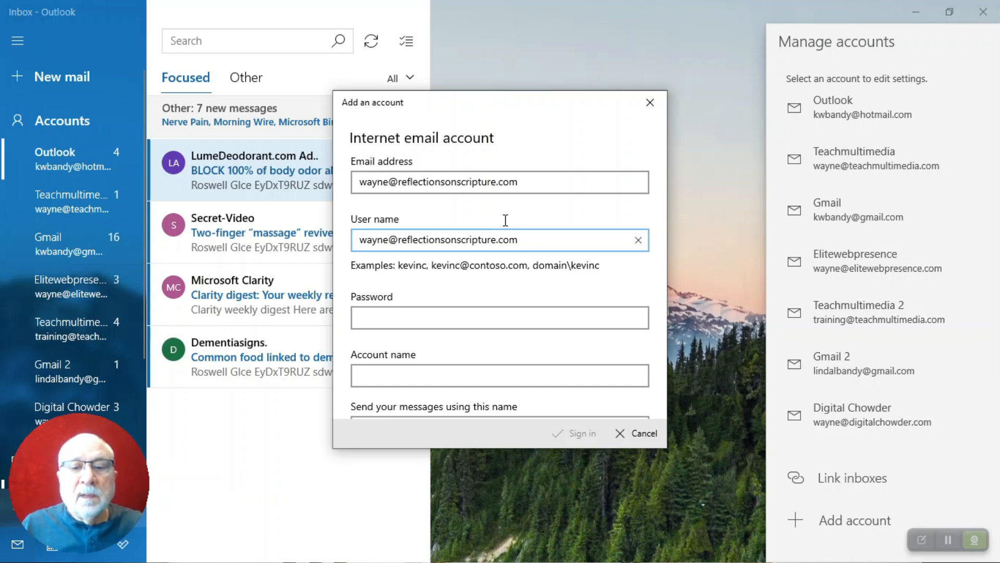
Paste the account password from clipboard history into the Password field
left_click(467, 315)
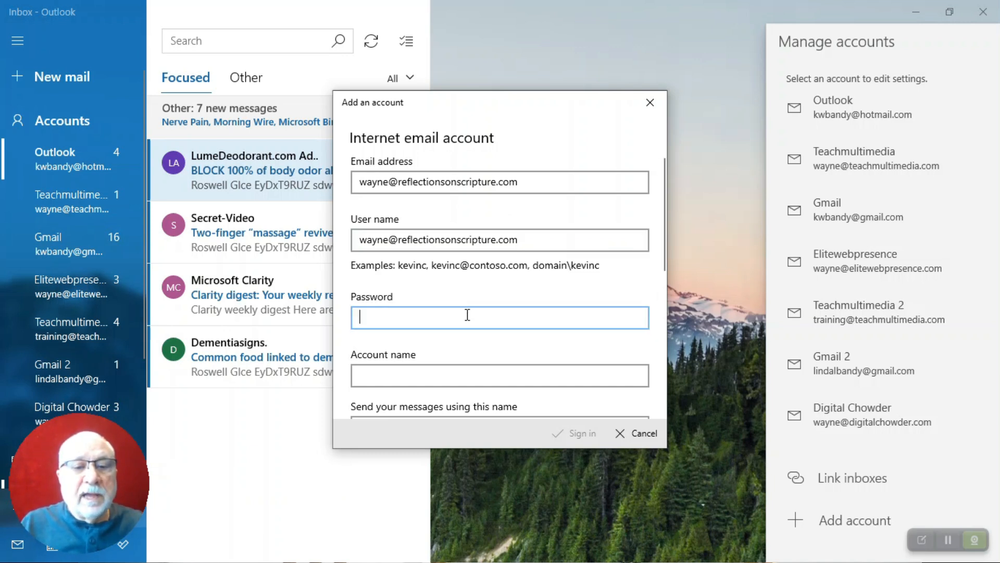
key("ctrl+grave")
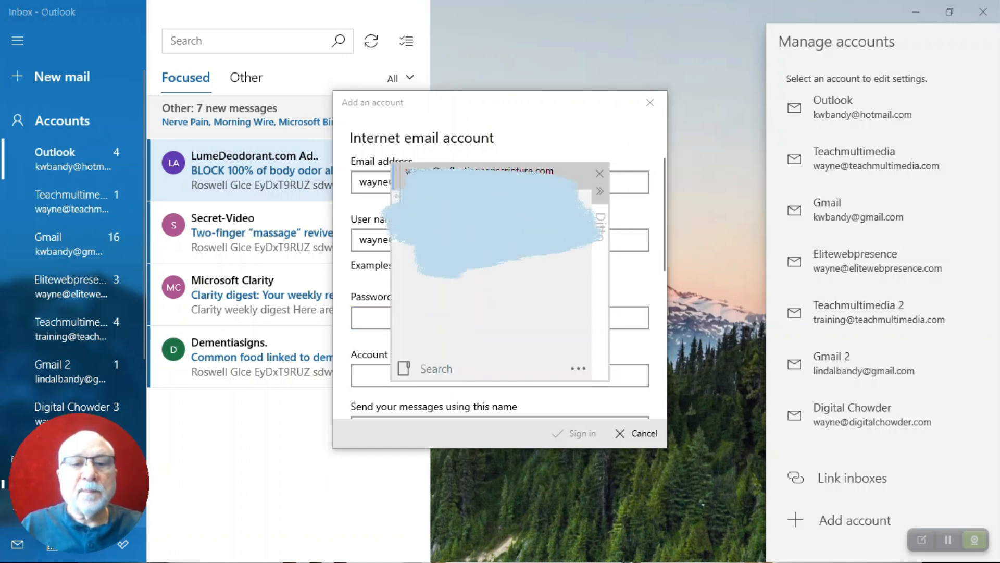
key("Return")
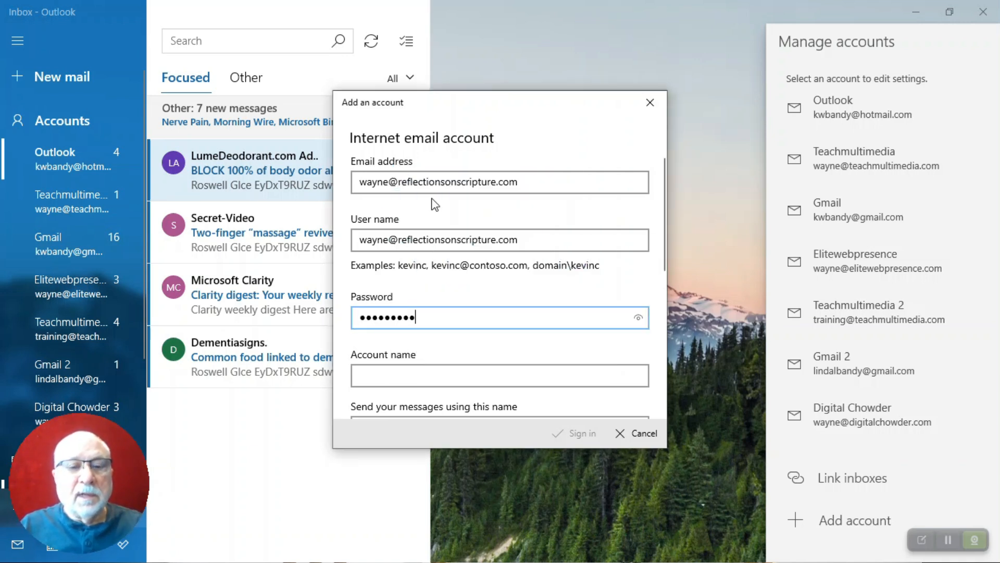
scroll(485, 343, "down", 3)
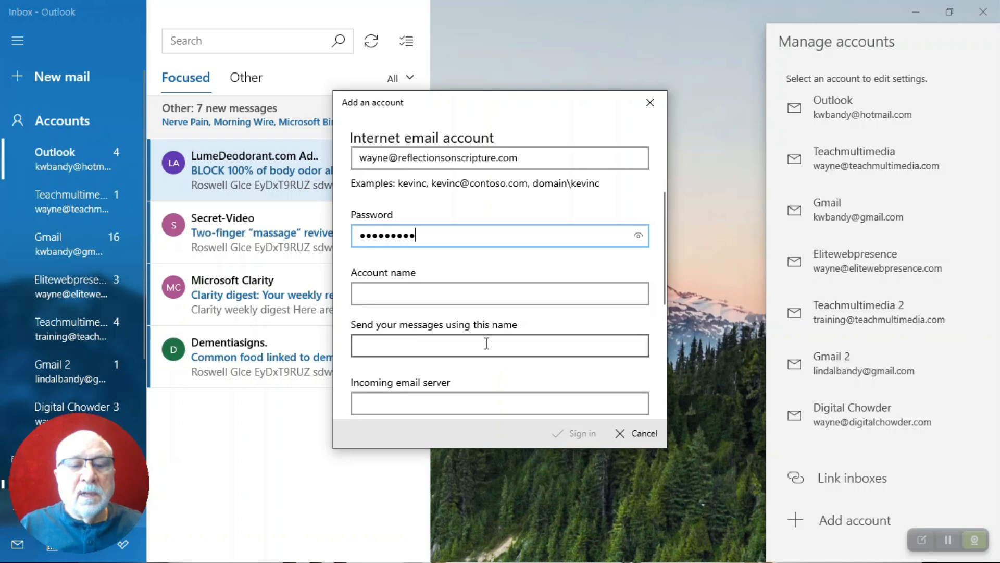
left_click(486, 298)
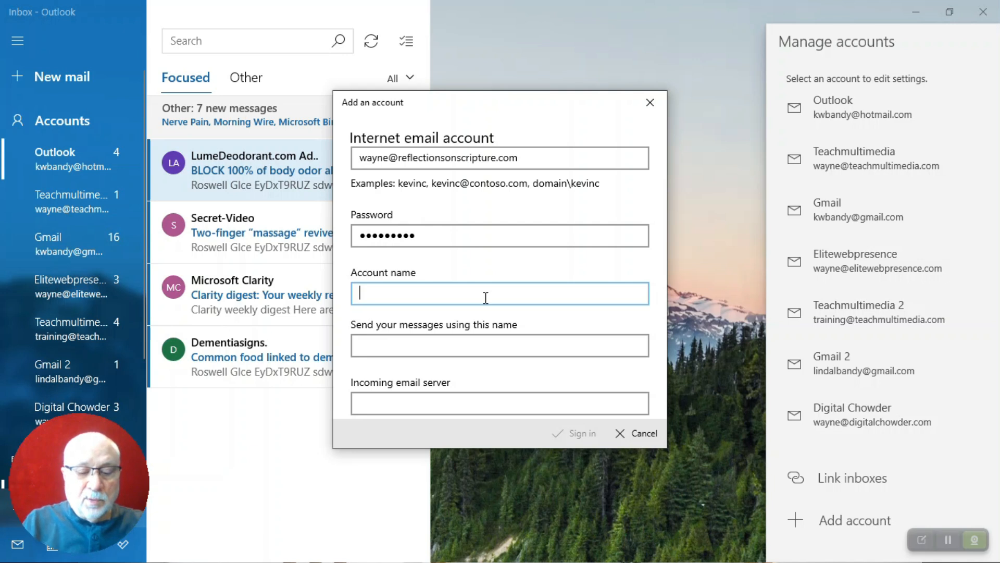
Enter 'Reflections' as both the account name and the sender display name
type("Re")
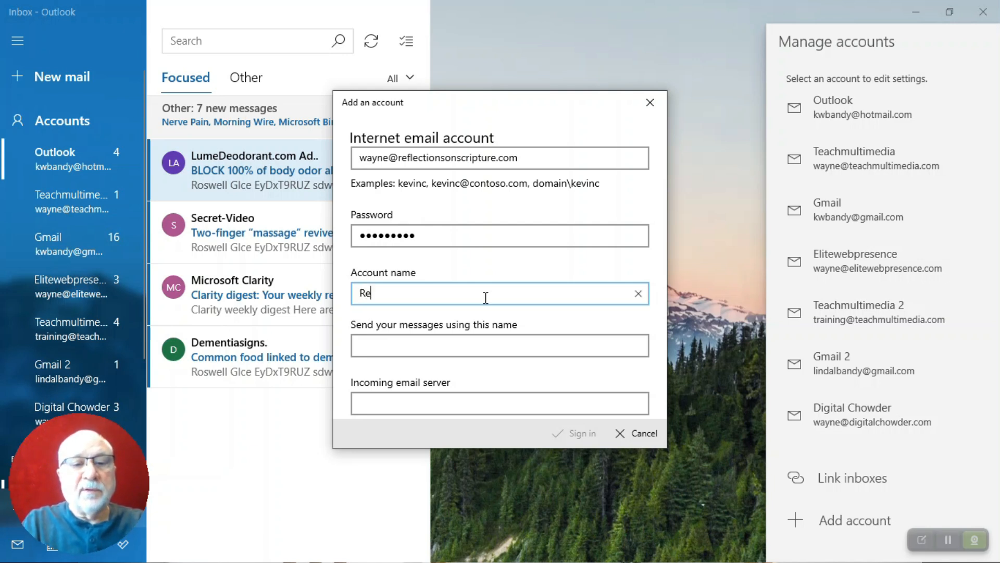
type("flections")
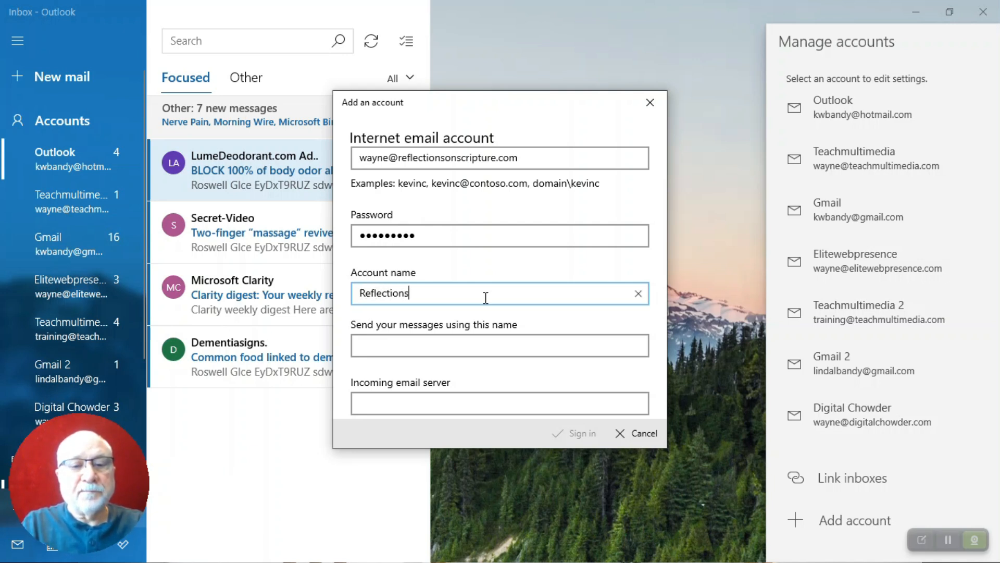
scroll(485, 298, "down", 2)
left_click(443, 263)
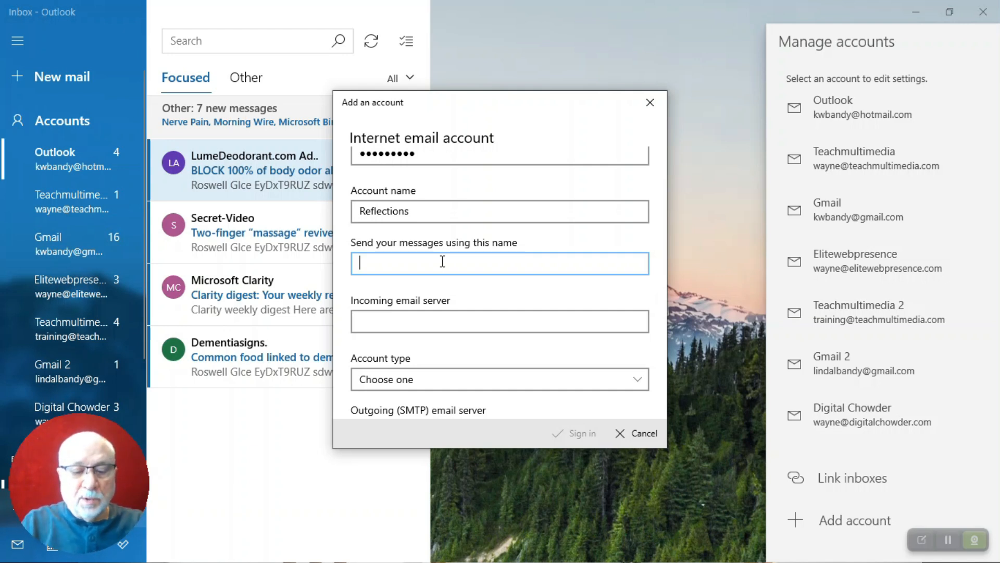
type("Ref")
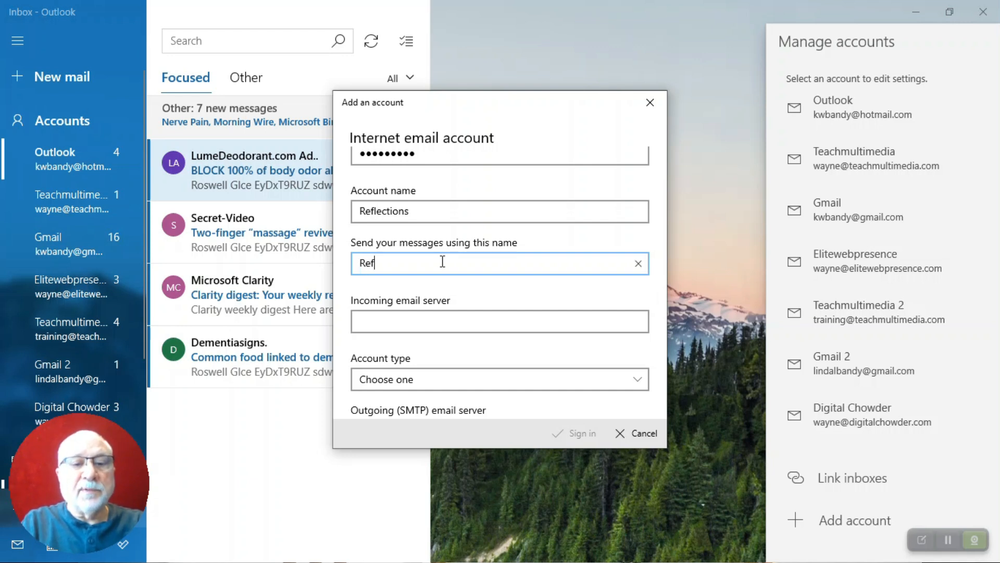
type("lections")
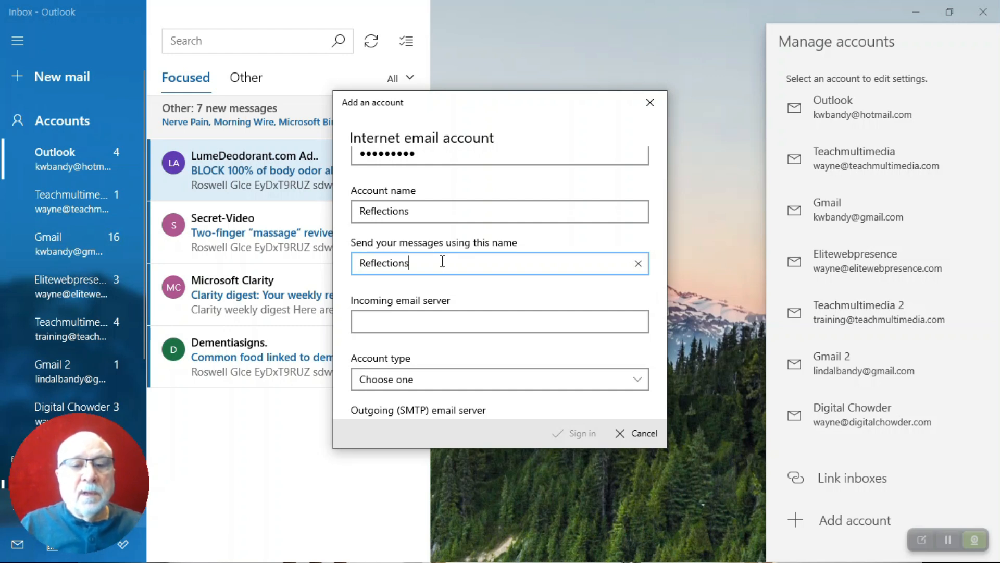
Set the incoming email server to mail.bravehost.com
scroll(442, 261, "down", 3)
scroll(444, 267, "up", 2)
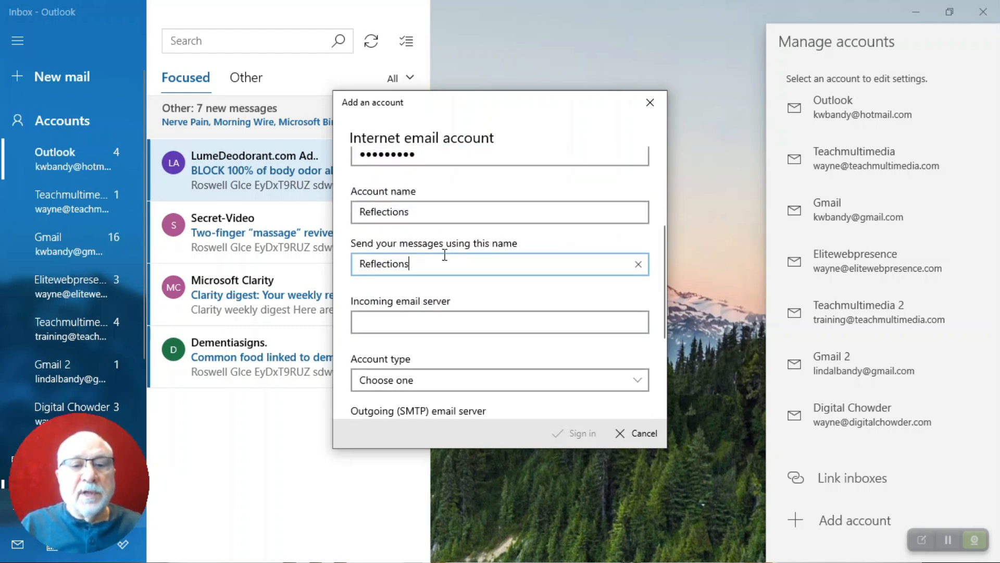
left_click(452, 316)
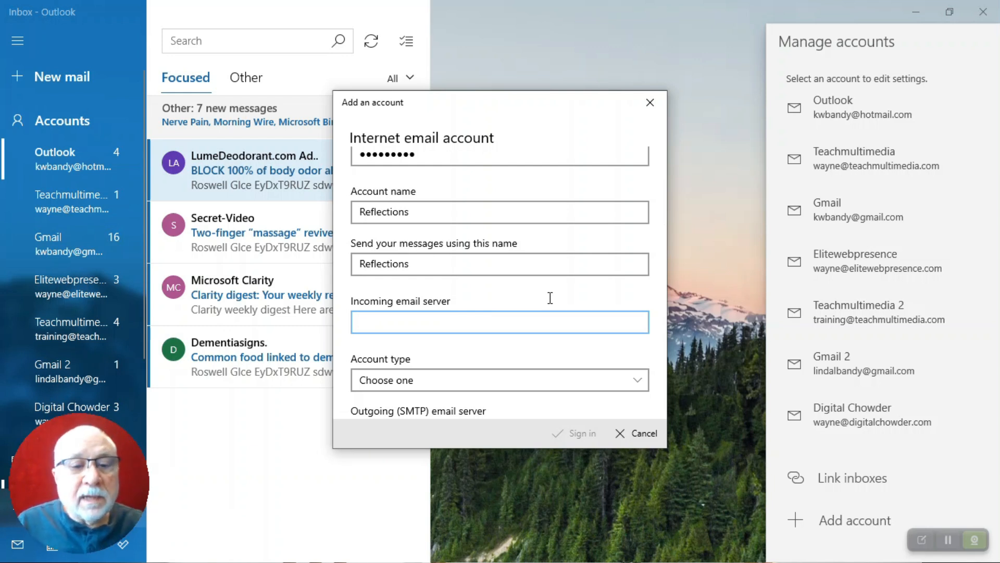
type("mail")
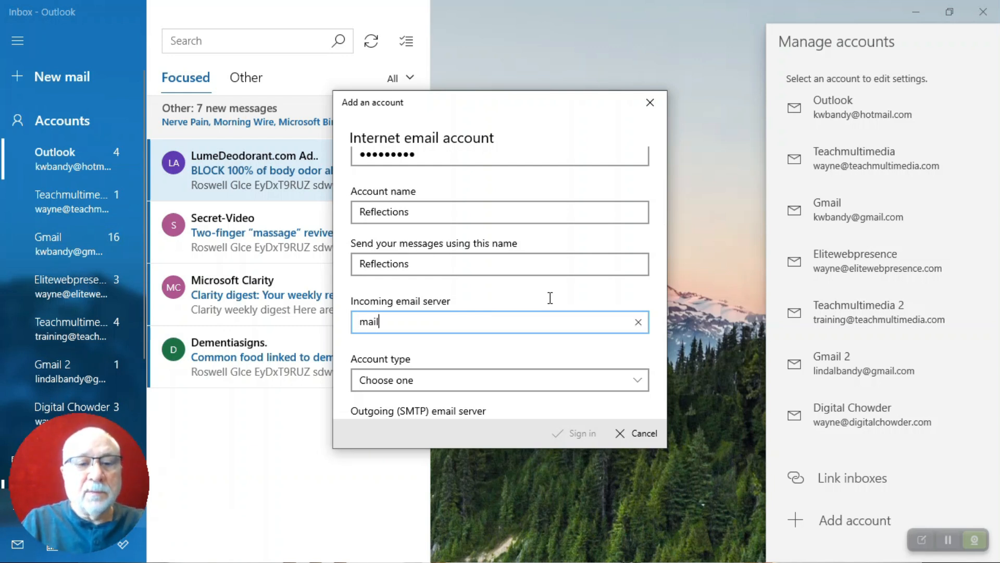
type(".bra")
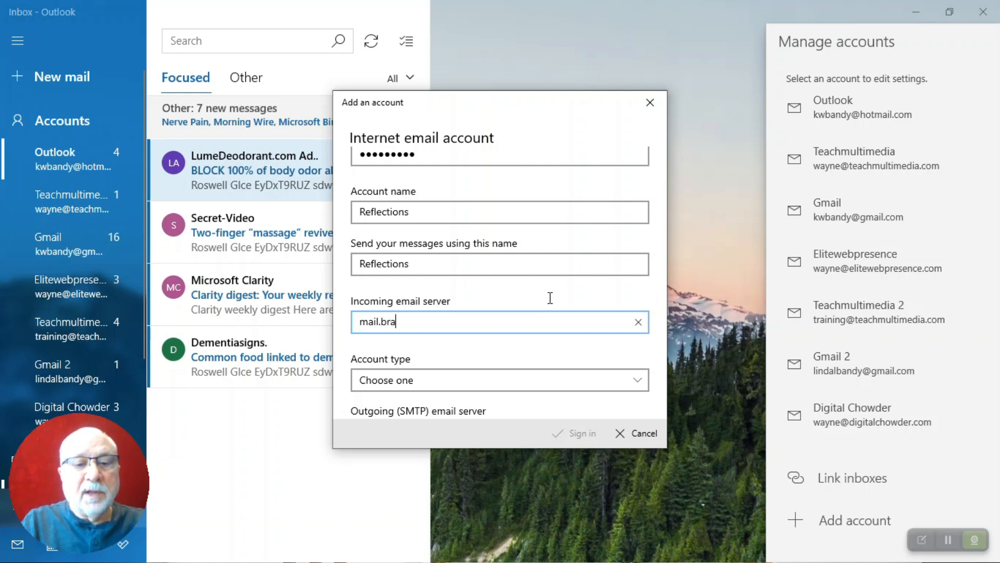
type("vehost.")
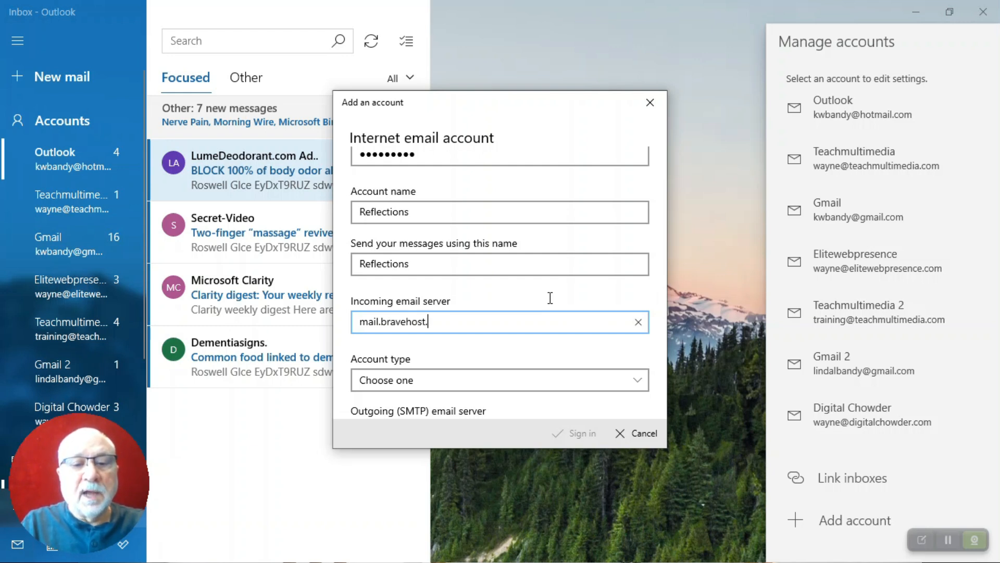
type("com")
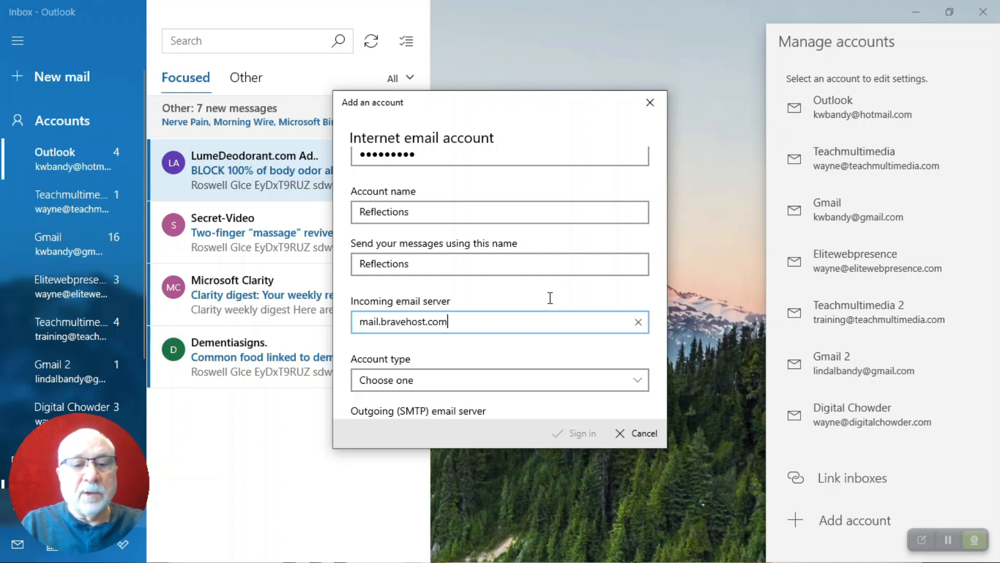
scroll(550, 298, "down", 2)
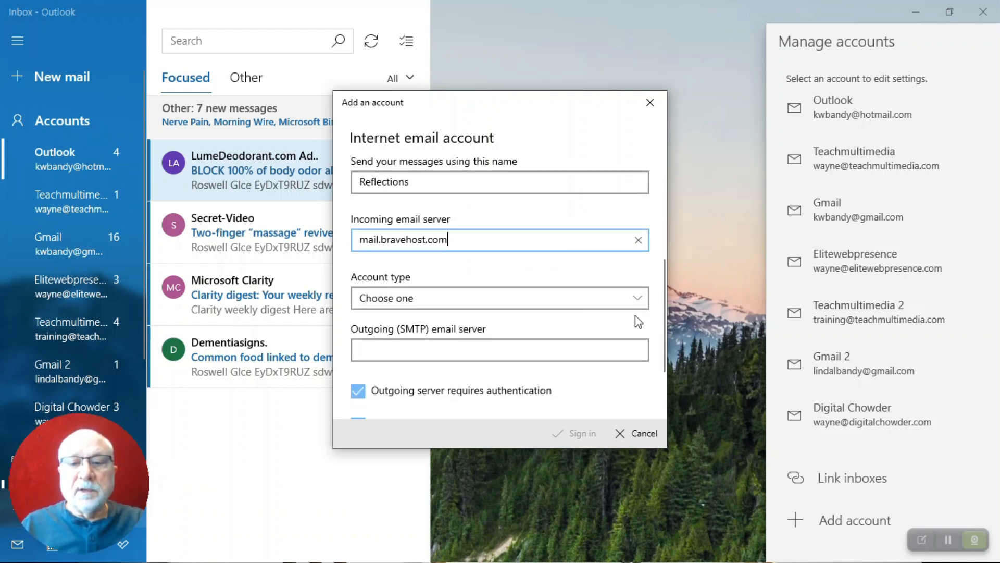
Set the account type to IMAP4
left_click(644, 304)
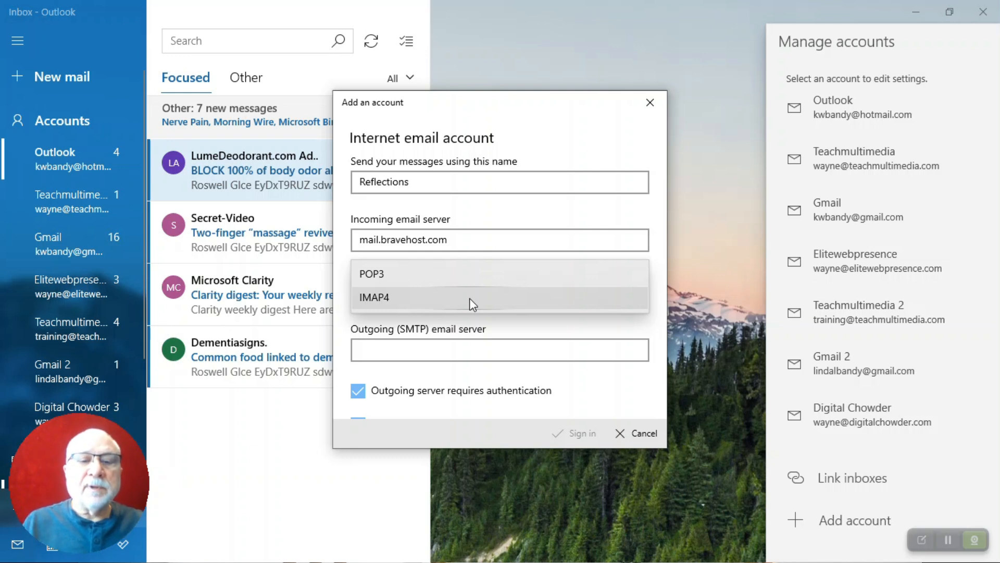
left_click(470, 298)
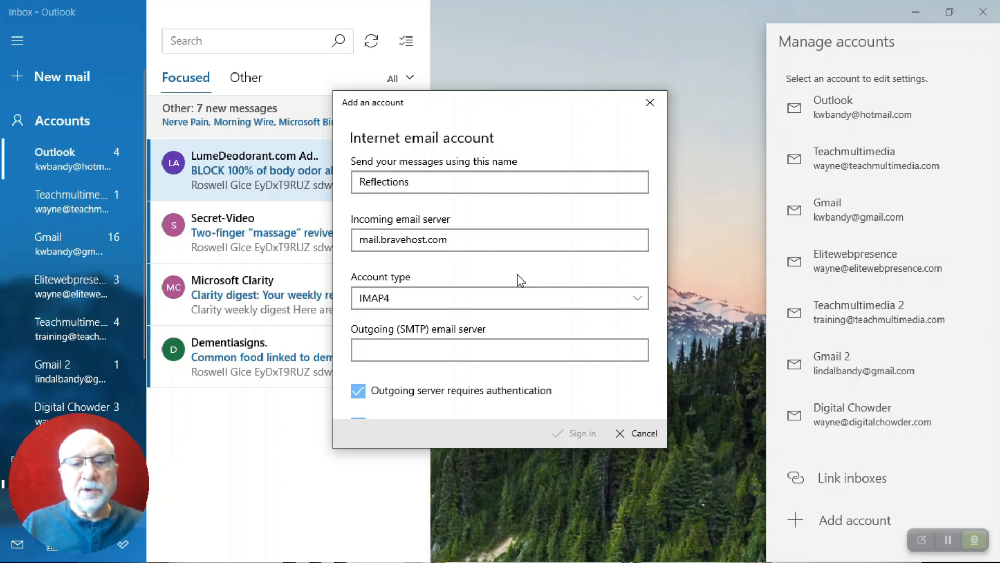
Enter mail.bravehost.com as the Outgoing (SMTP) email server
left_click(518, 349)
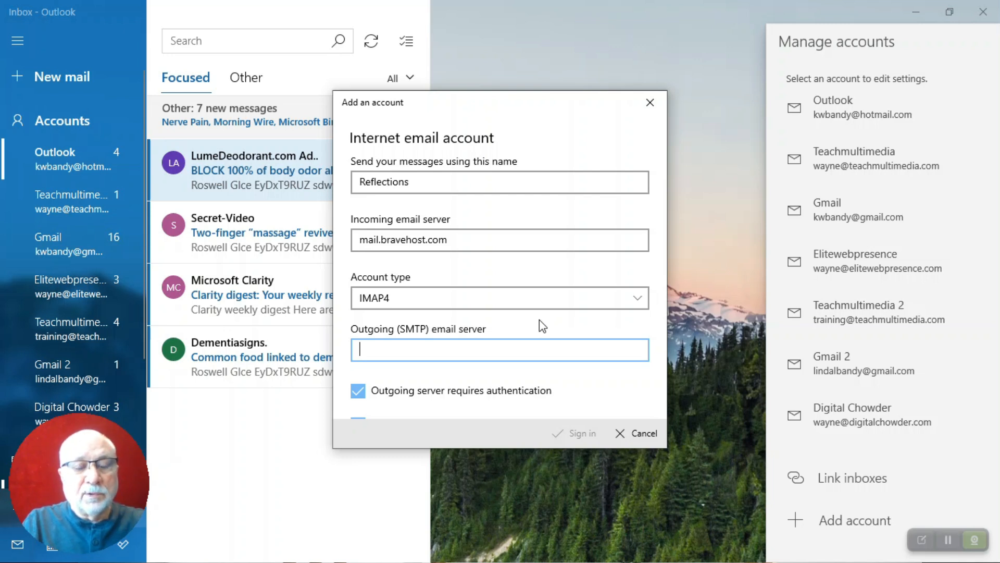
type("mail.")
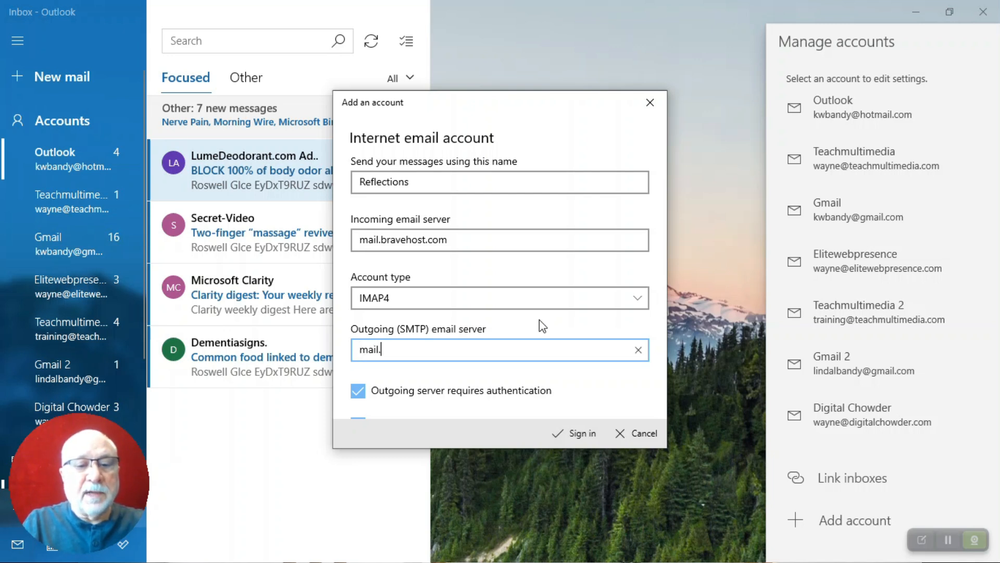
type("bravehos")
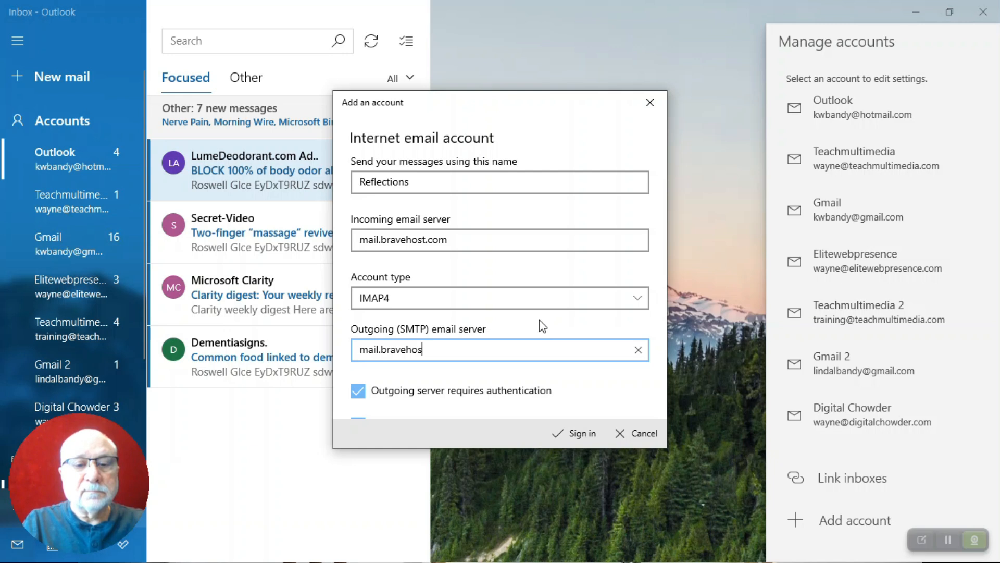
type("t.com")
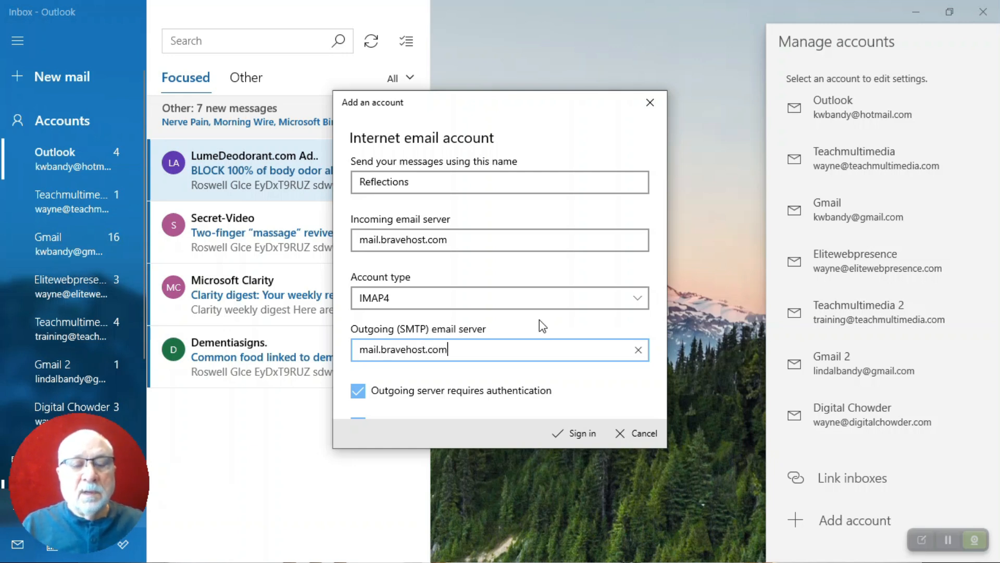
scroll(539, 320, "down", 2)
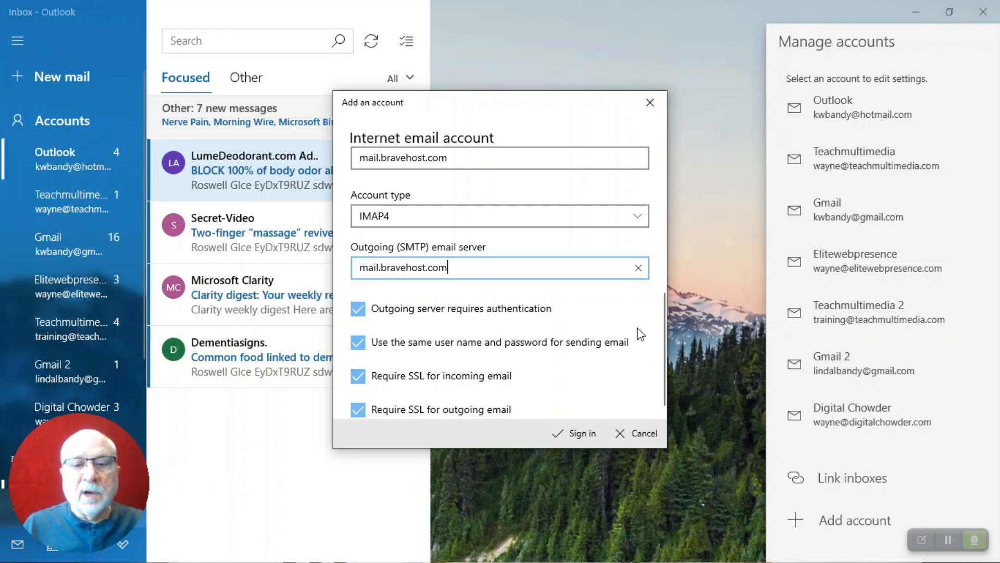
Insert 'xx' after 'mail' so the SMTP server reads mailxx.bravehost.com
scroll(640, 333, "down", 1)
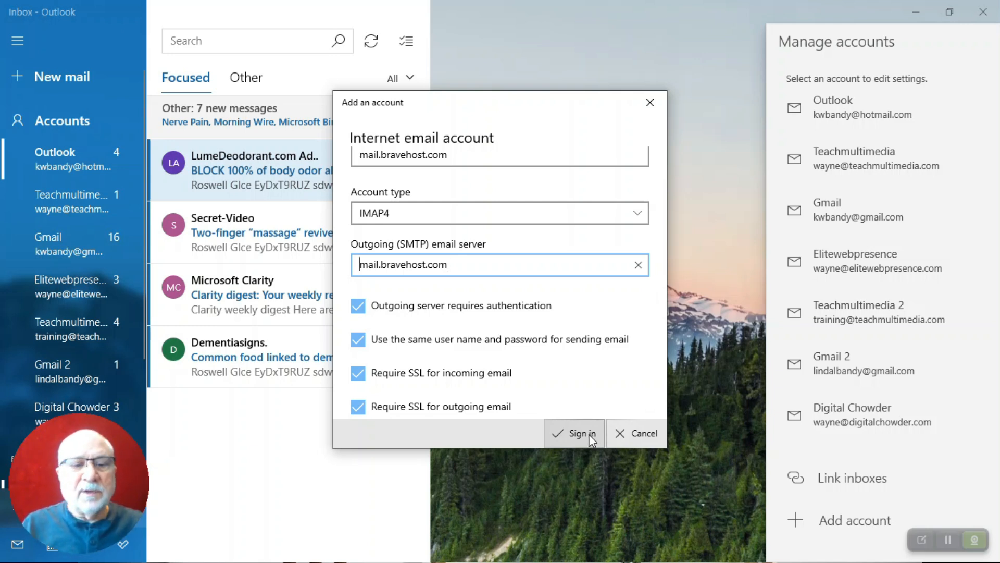
key("Right")
key("Right")
key("Right")
key("Right")
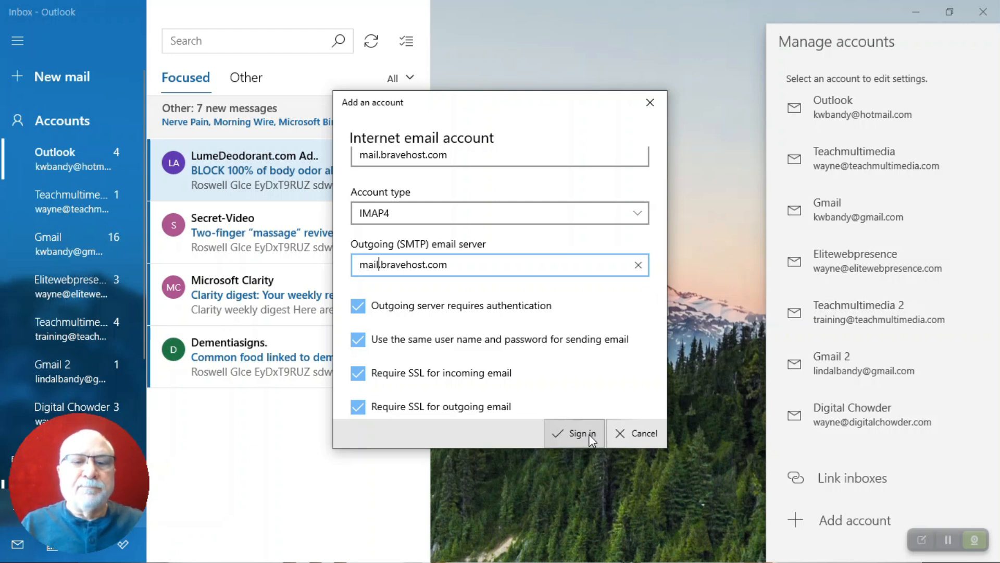
type("xx")
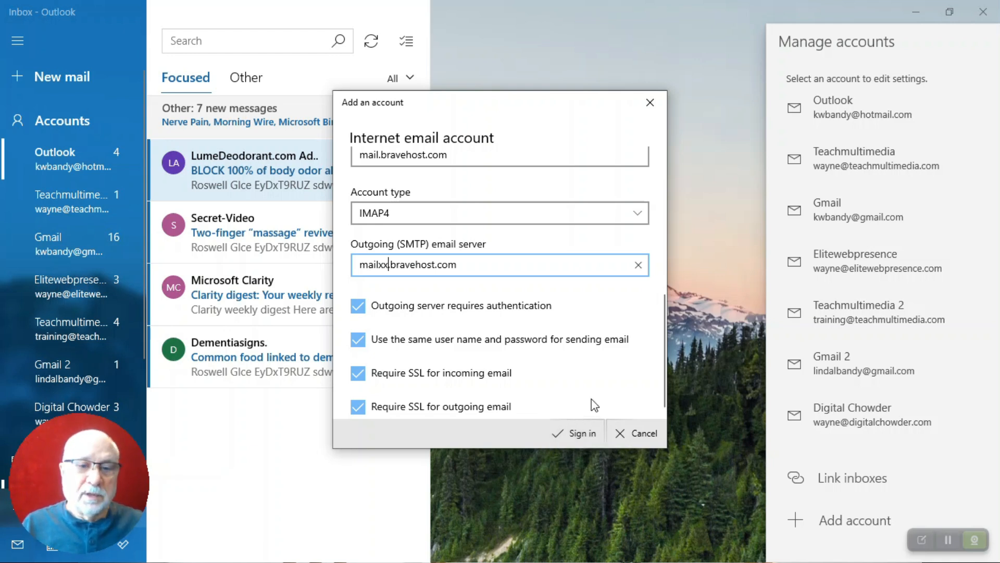
Sign in to create the Reflections account and wait for the 'All done!' confirmation
left_click(586, 437)
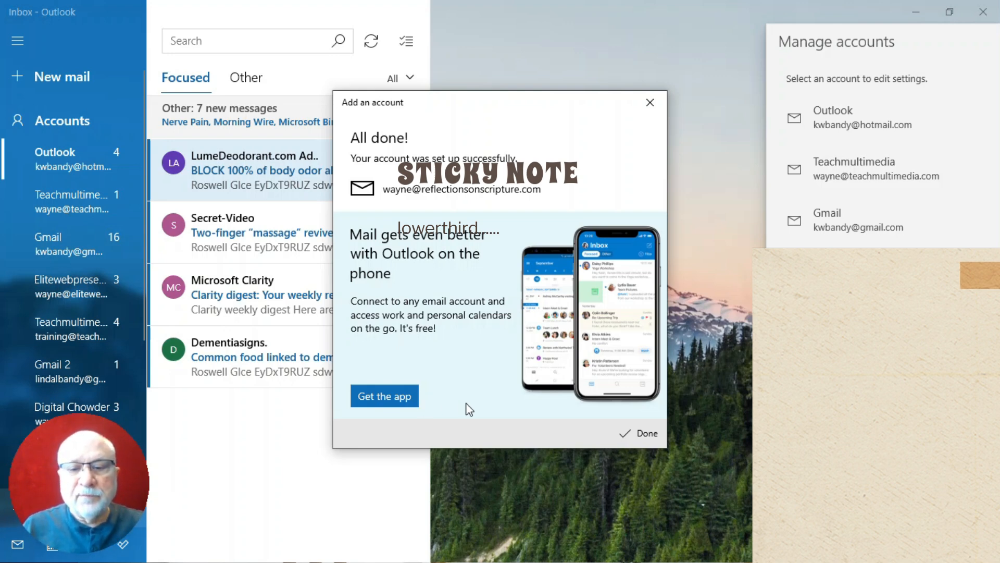
Dismiss the 'All done!' confirmation and close the Manage accounts pane
left_click(646, 434)
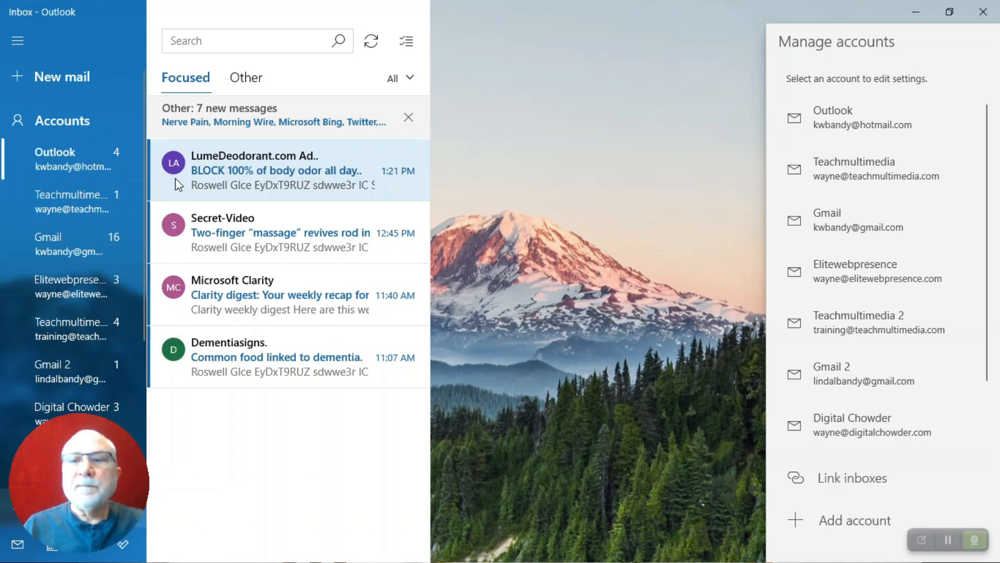
left_click(18, 40)
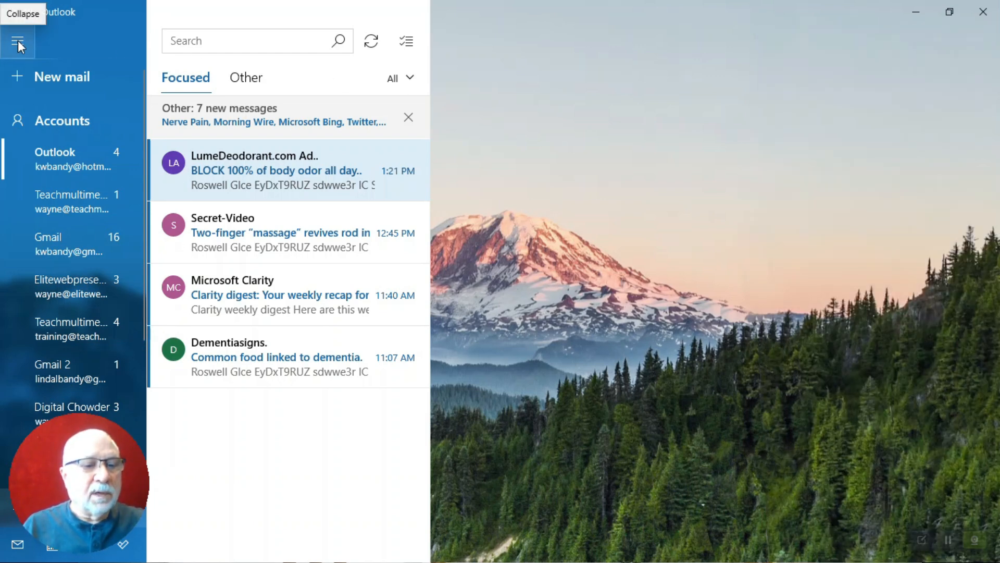
scroll(66, 188, "down", 4)
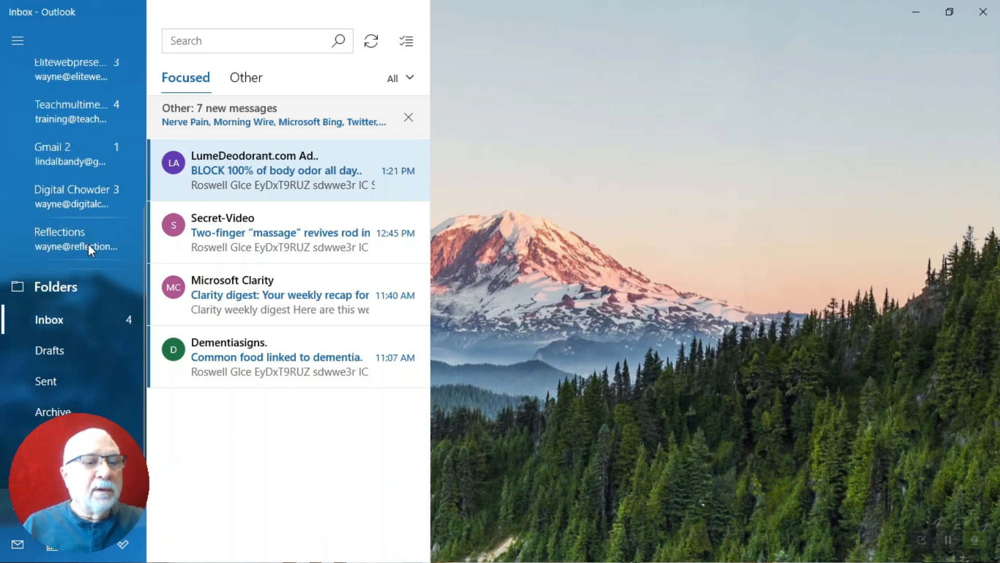
Open the empty Reflections inbox and collapse the accounts pane
left_click(88, 244)
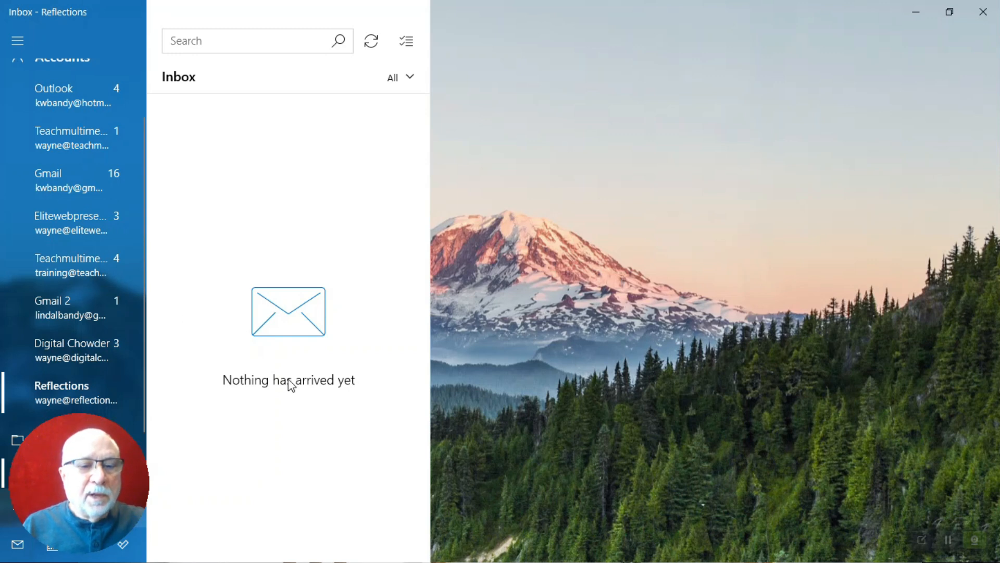
left_click(237, 247)
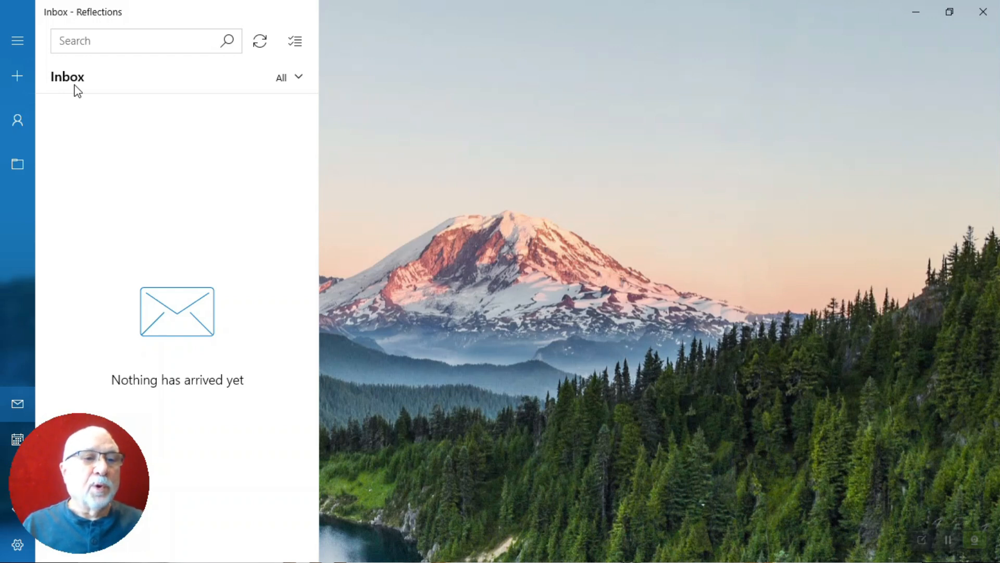
From Reflections, email your own contact the subject 'test email' and body 'This is a test'
left_click(15, 76)
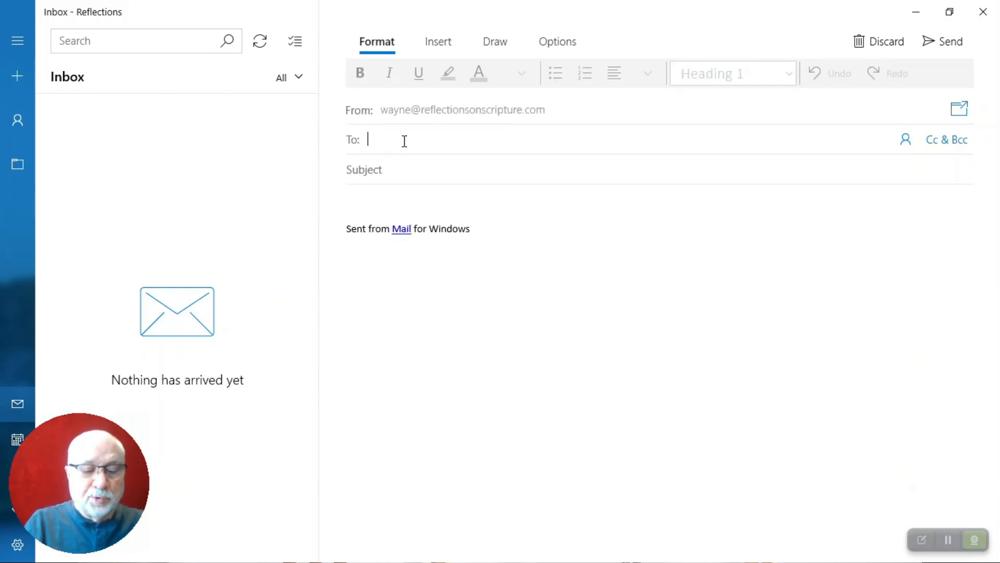
type("kwb")
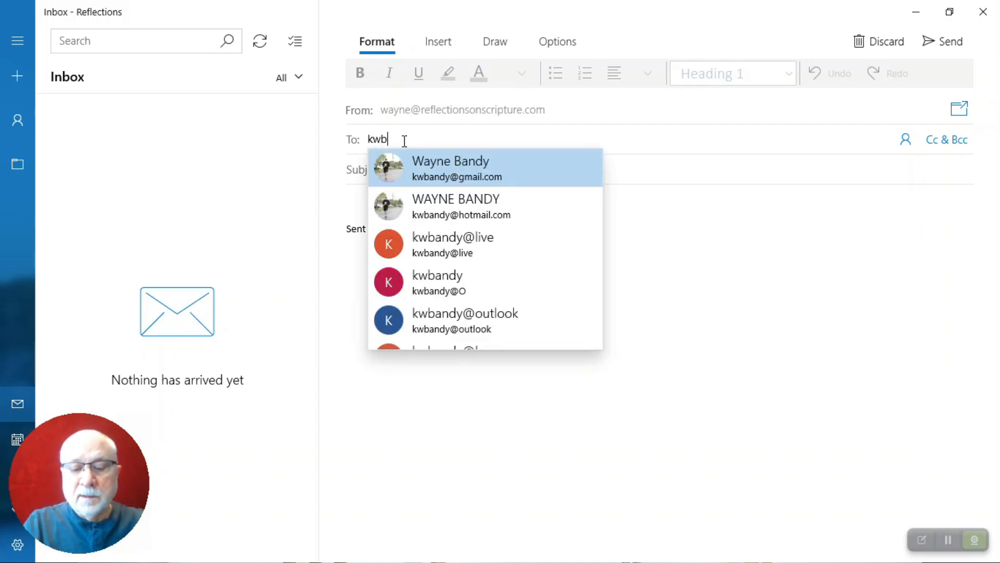
key("Return")
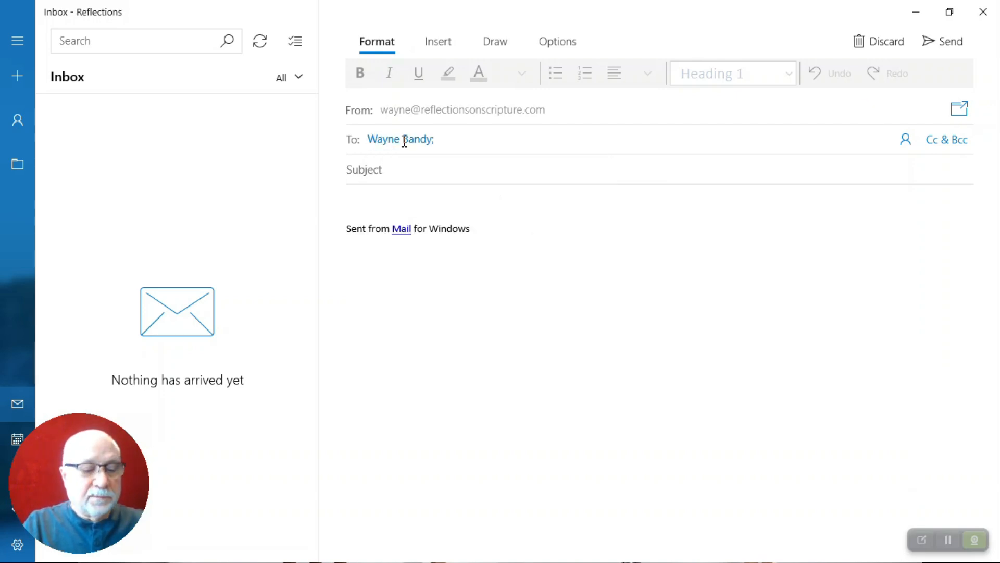
key("Tab")
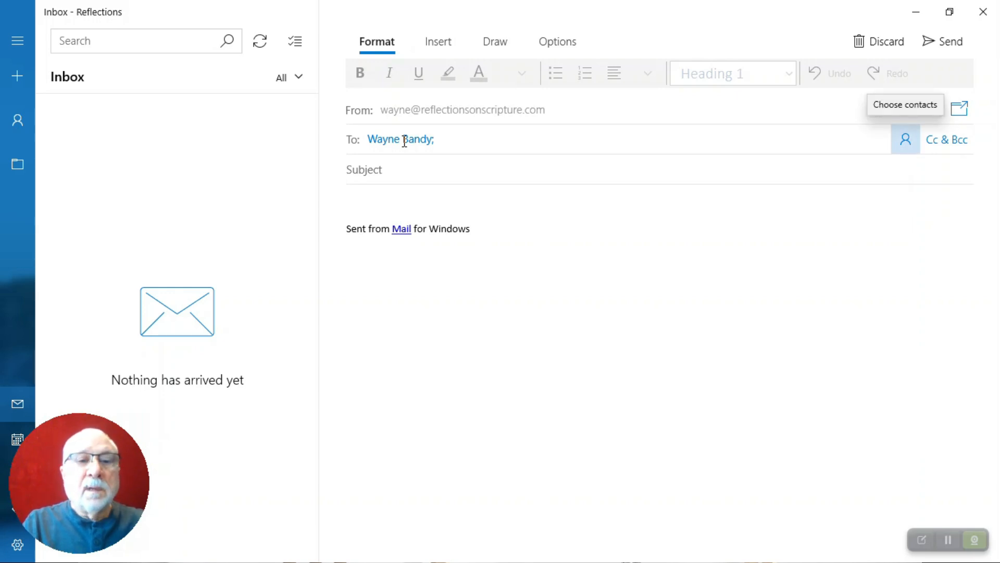
key("Tab")
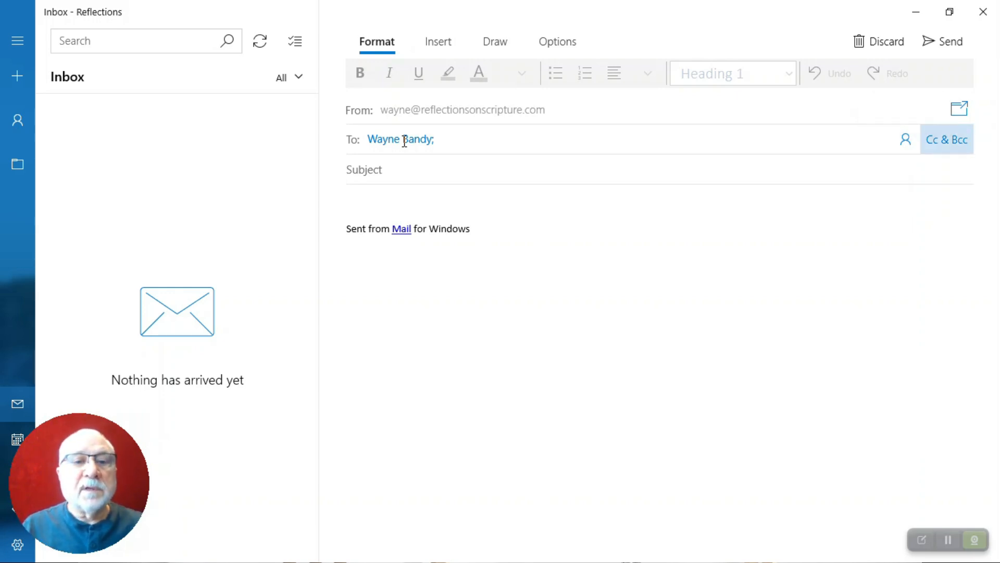
left_click(394, 174)
type("test email")
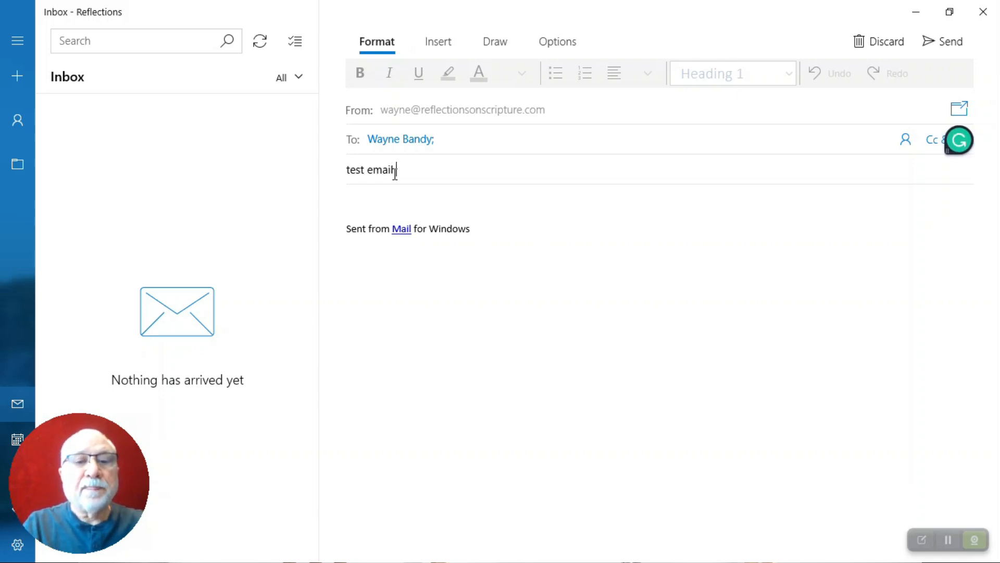
left_click(389, 214)
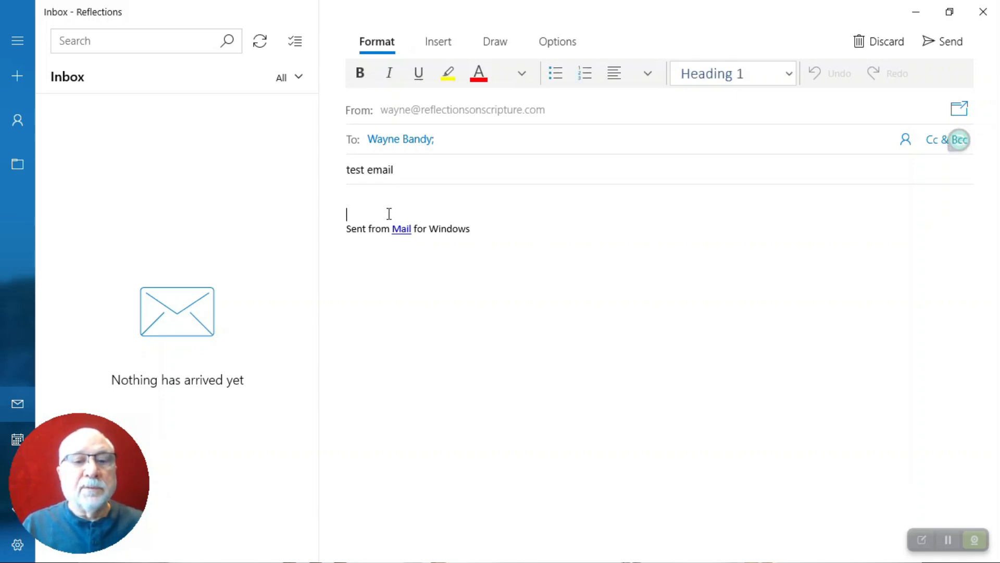
type("This is a test")
key("Return")
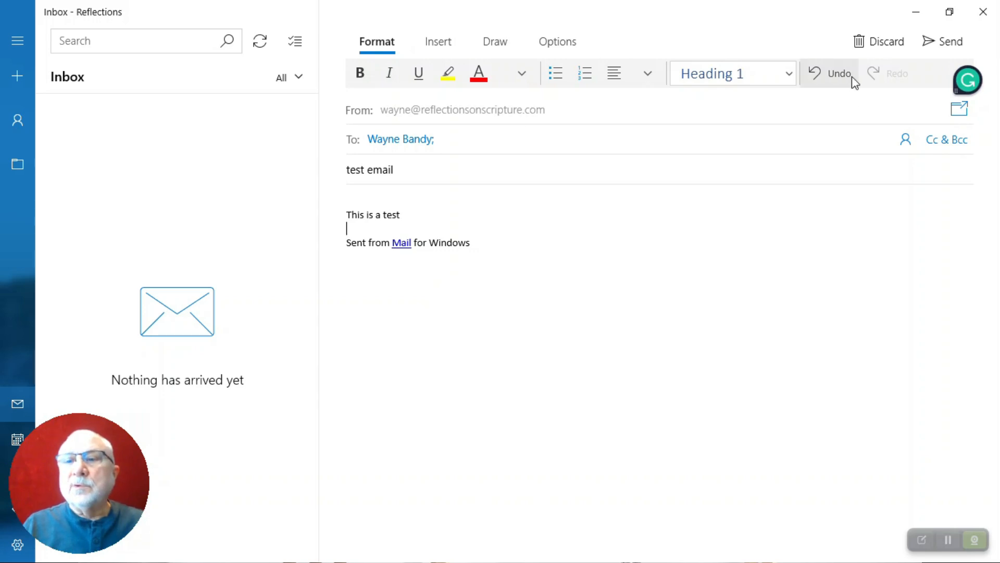
left_click(952, 41)
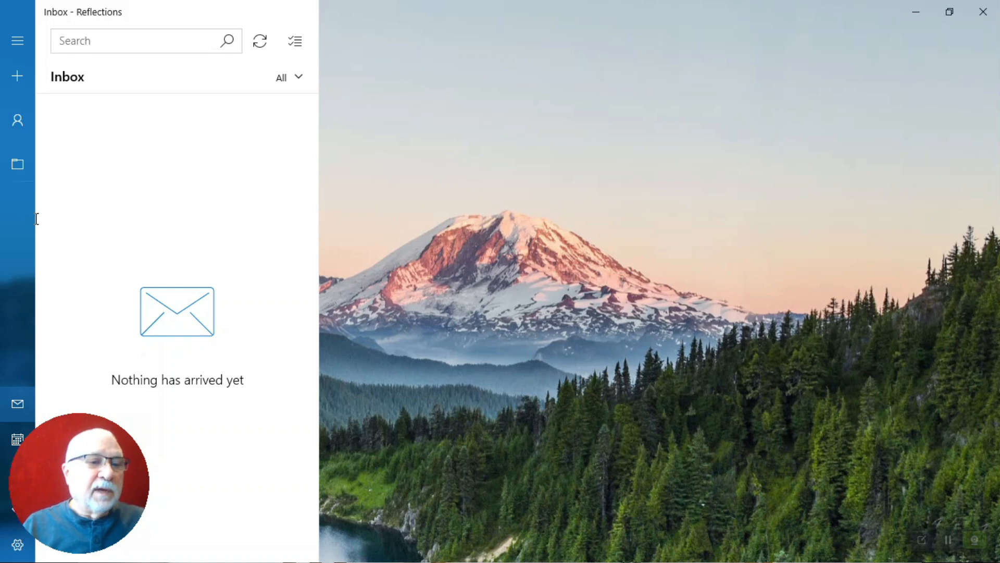
Pick Gmail from the All accounts list to show its inbox
left_click(17, 123)
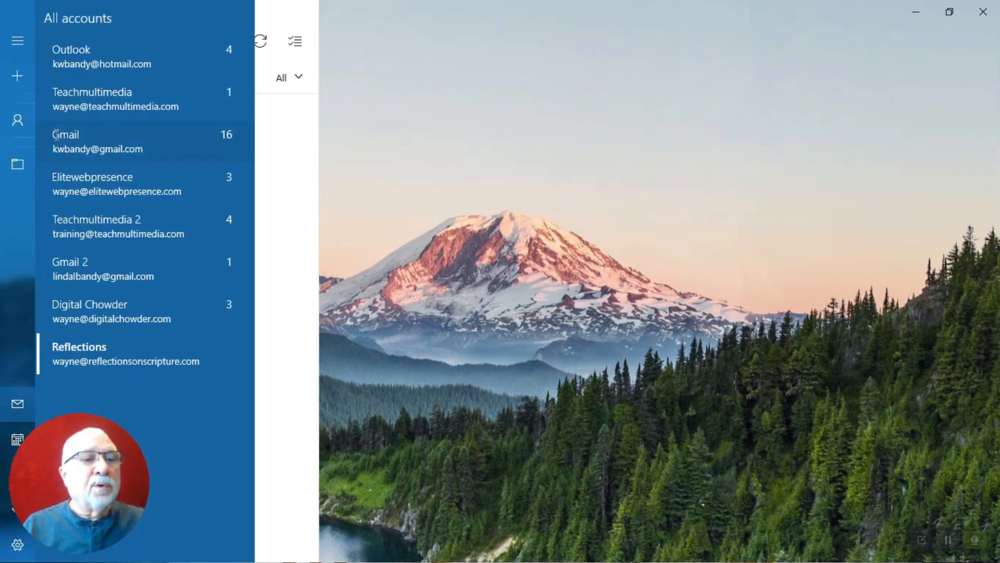
left_click(73, 141)
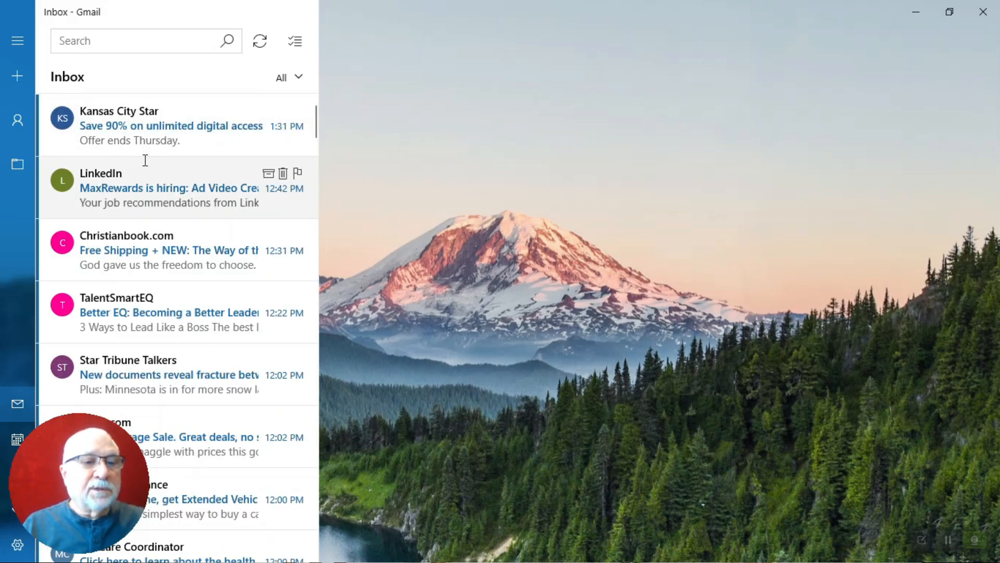
scroll(145, 160, "down", 5)
scroll(145, 160, "up", 5)
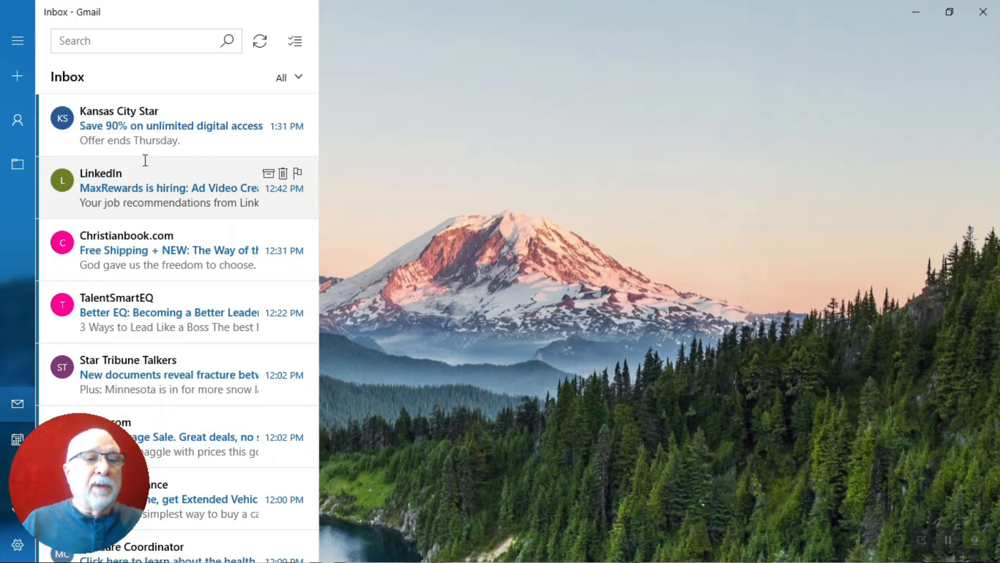
From Gmail, send 'Return test email' with body 'This is a return test.' to the Reflections address
left_click(17, 76)
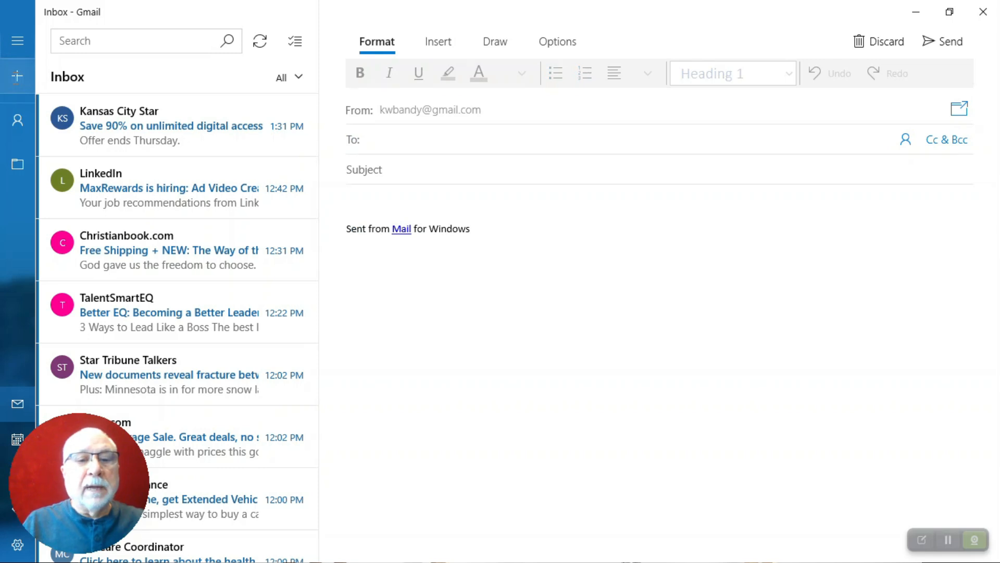
type("wayne")
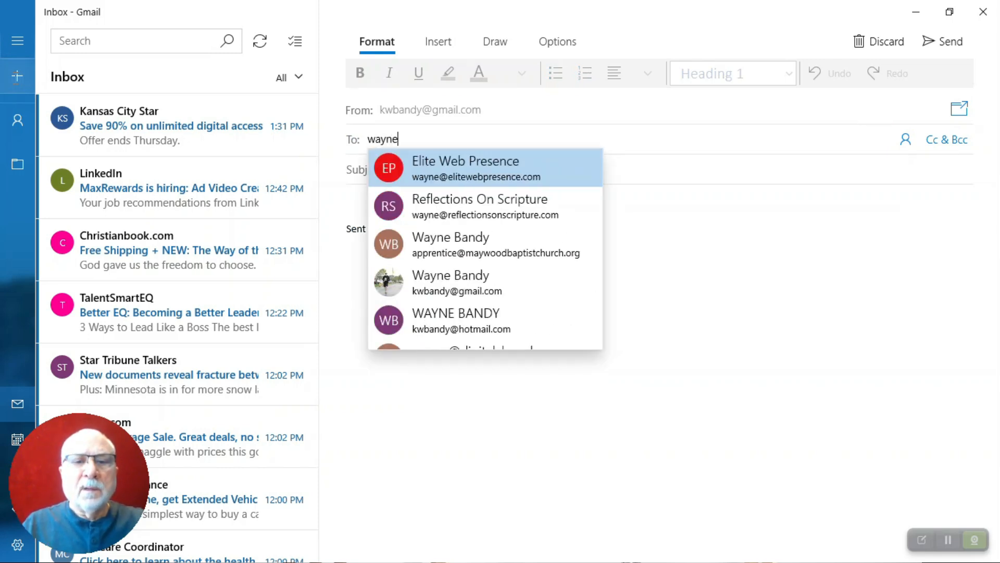
left_click(405, 197)
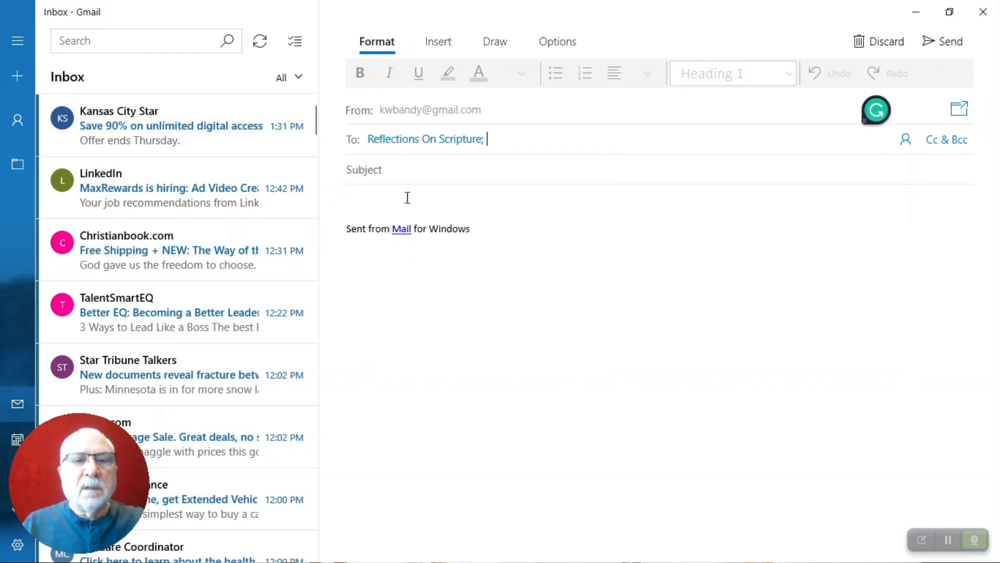
left_click(381, 171)
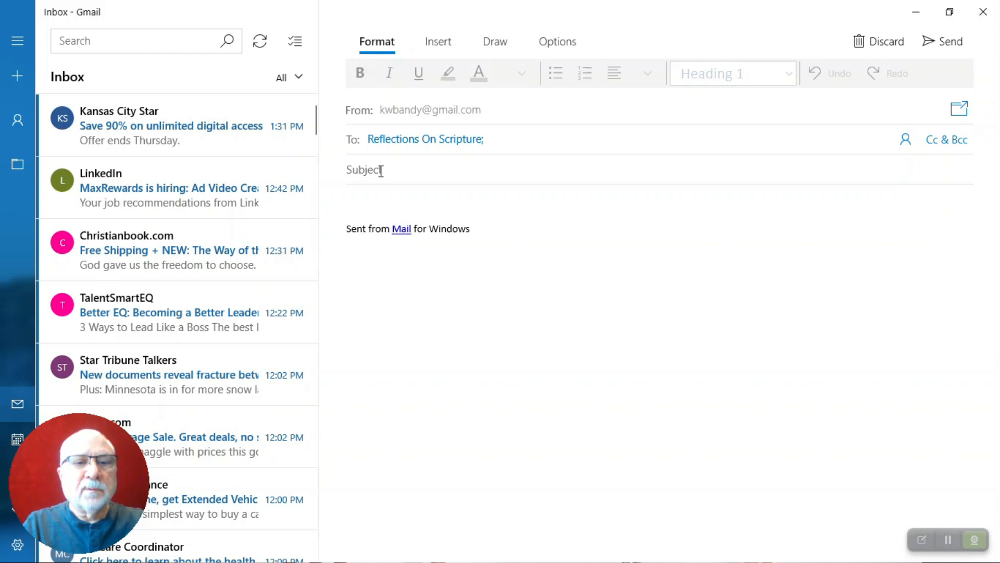
type("Retjurn")
key("BackSpace")
key("BackSpace")
key("BackSpace")
key("BackSpace")
type("ur")
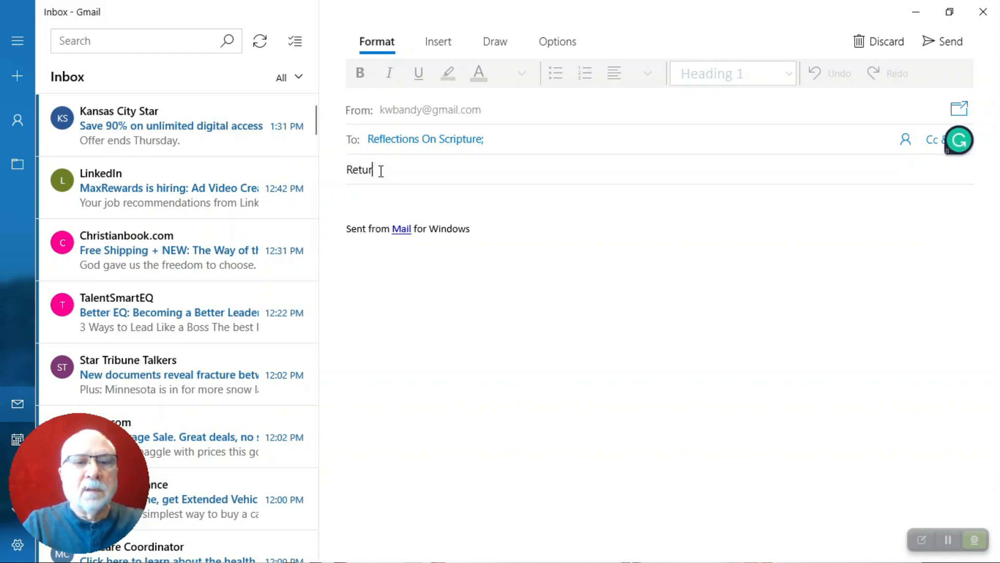
type("n test")
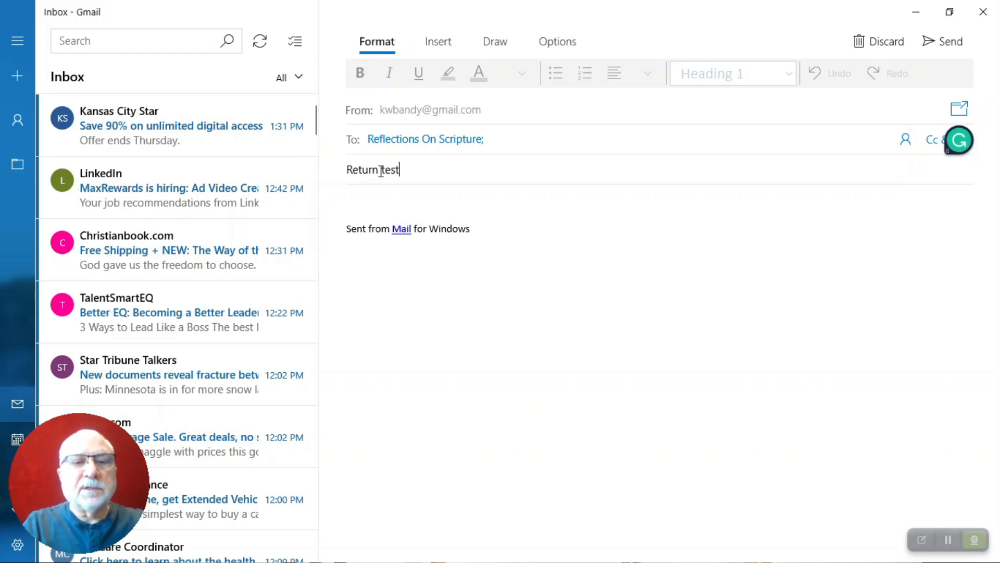
type(" email")
key("Tab")
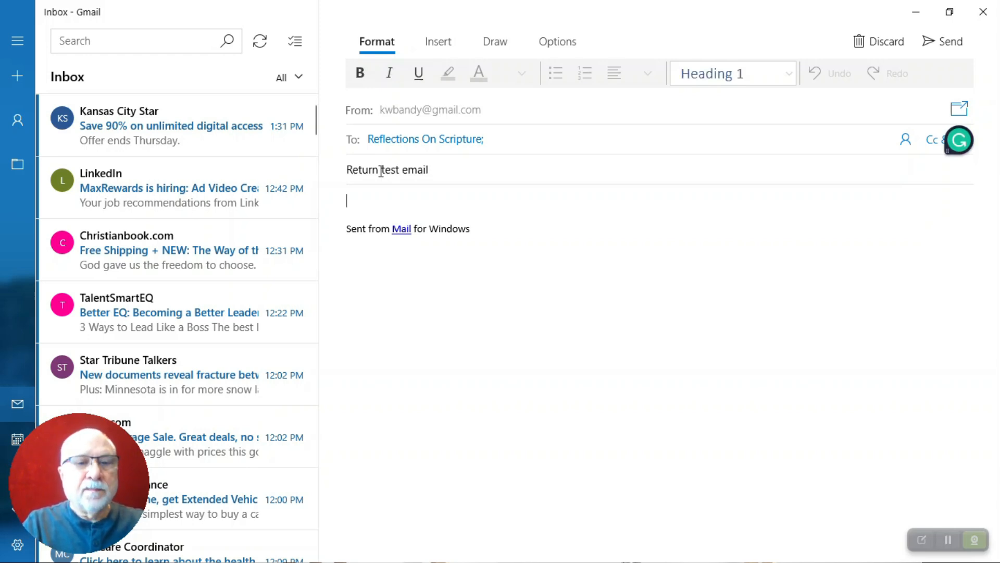
type("This is")
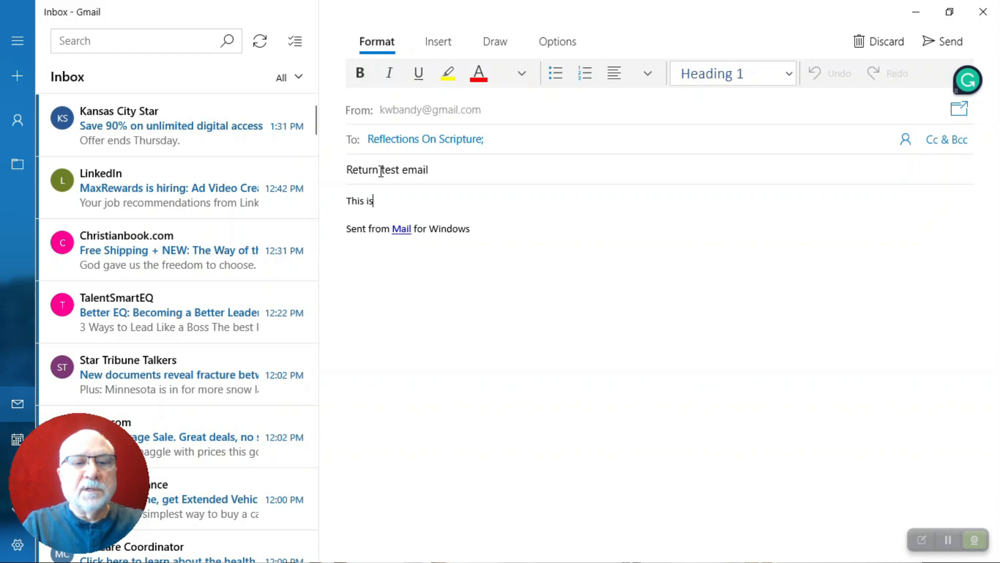
type(" a return t")
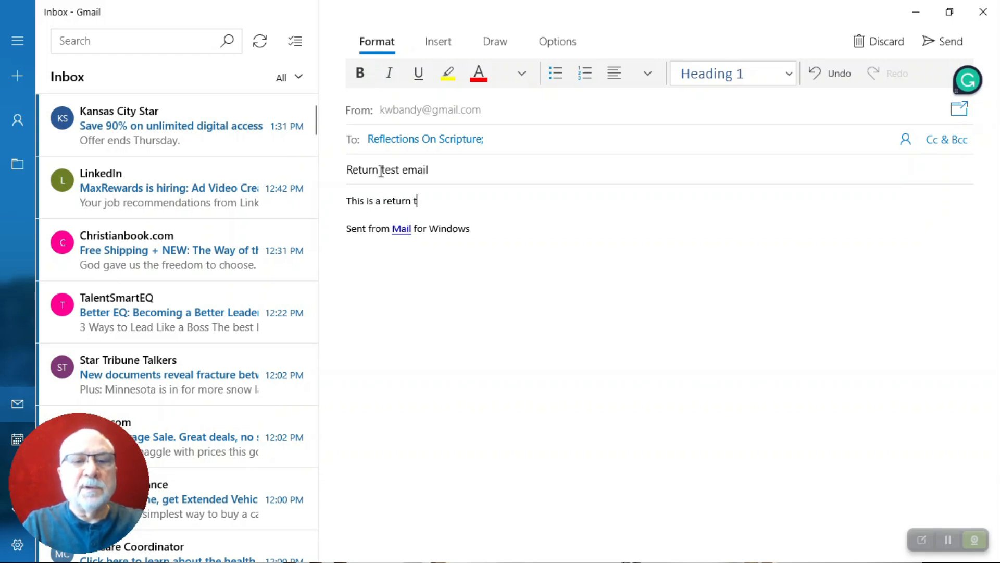
type("est.")
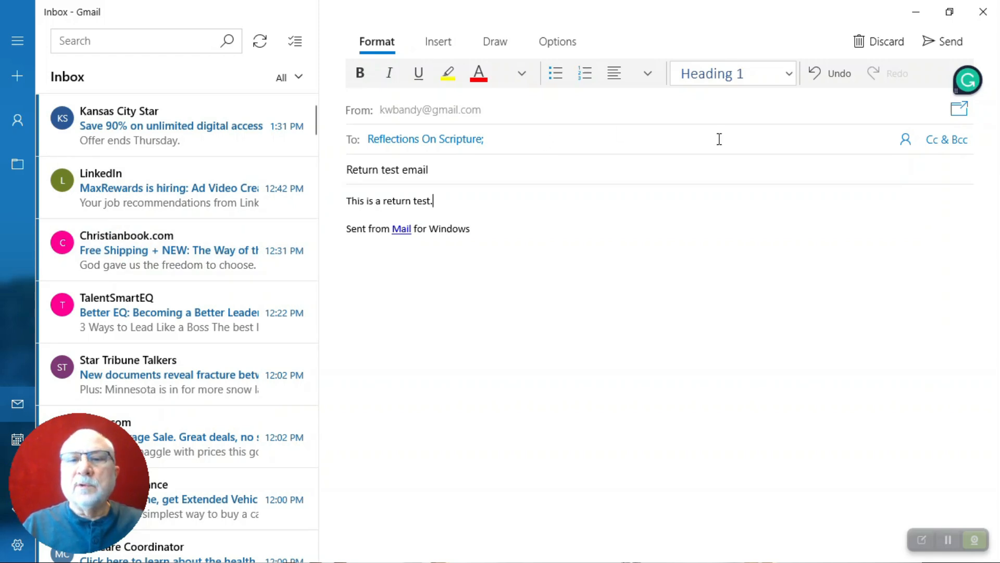
left_click(945, 41)
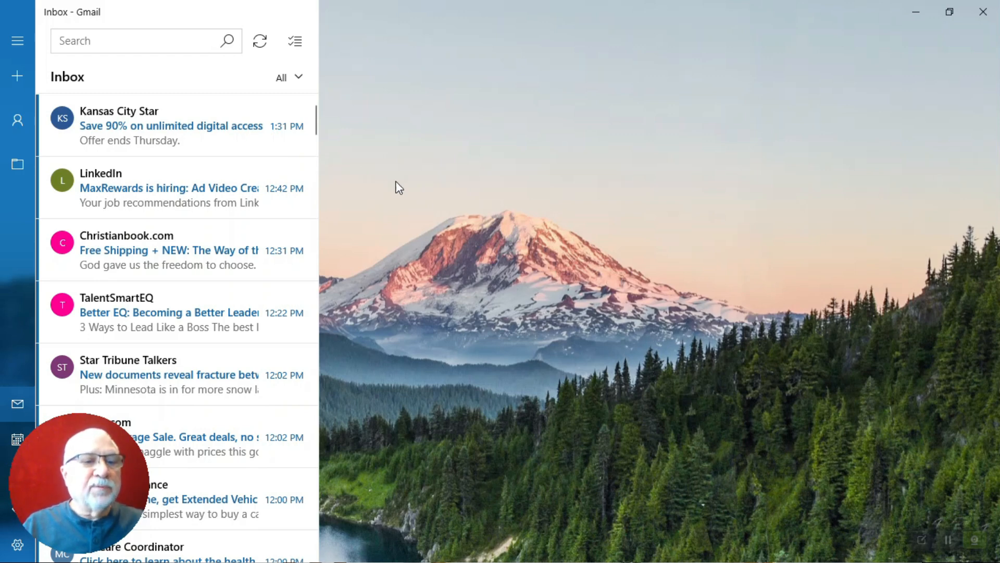
Check the Reflections inbox for the return test, then go back to Gmail with the pane expanded
left_click(19, 120)
left_click(83, 367)
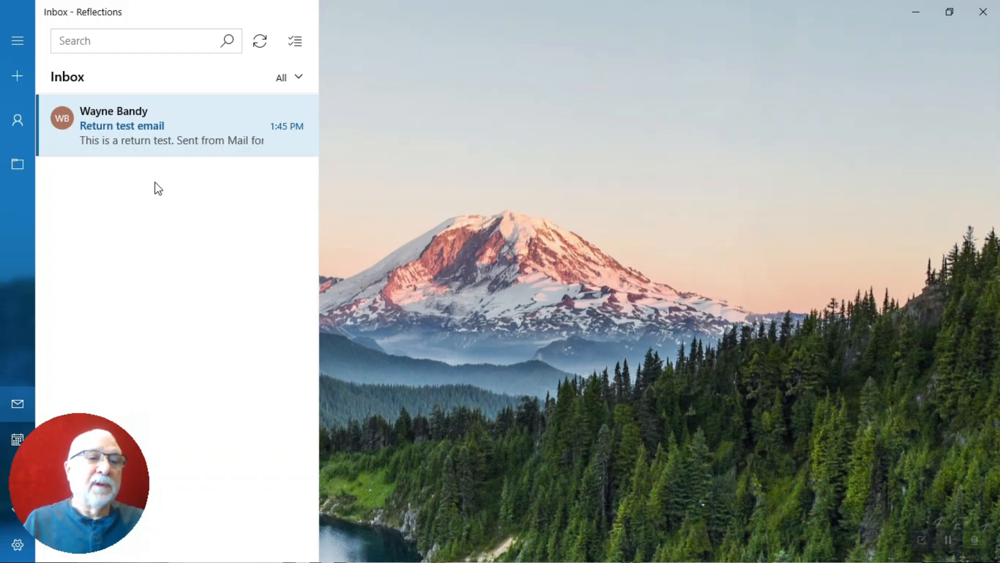
left_click(21, 123)
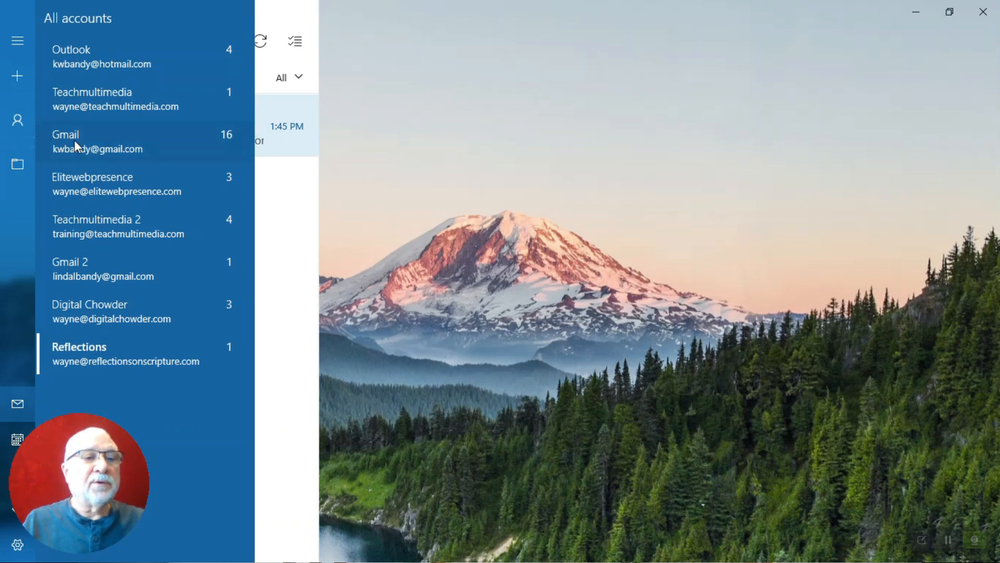
left_click(74, 140)
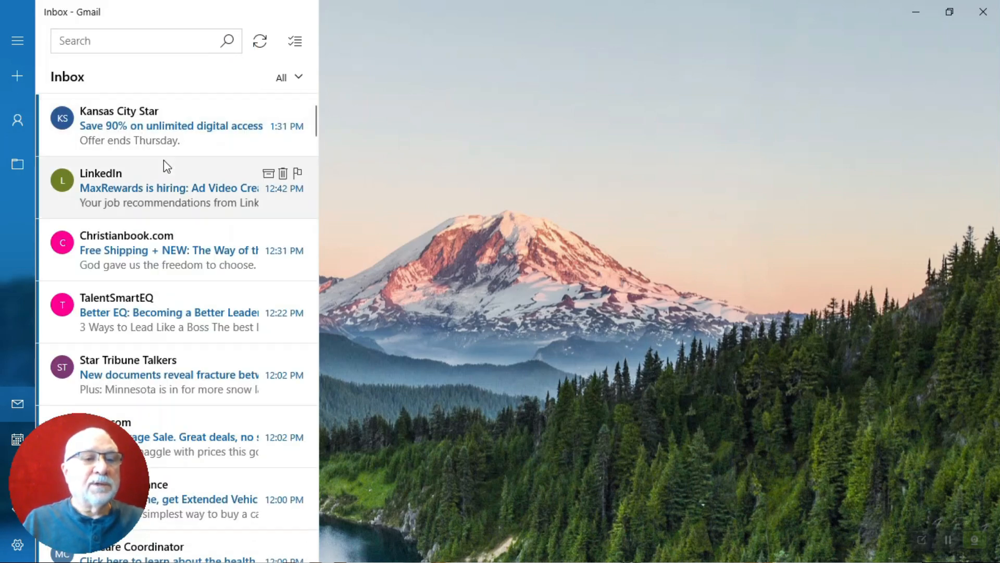
scroll(164, 160, "down", 2)
scroll(164, 159, "up", 2)
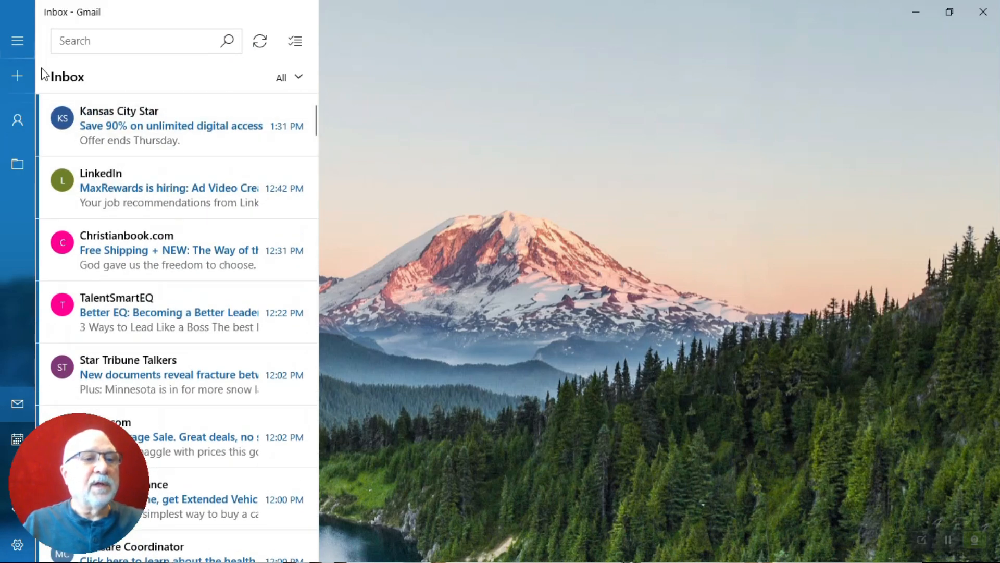
left_click(19, 42)
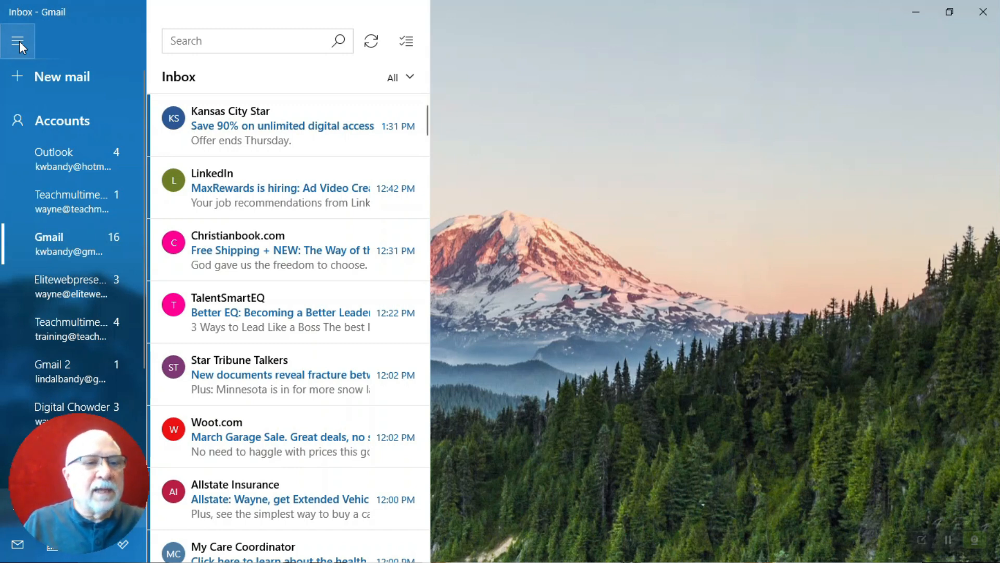
Go to Manage accounts from the navigation pane and select the Reflections account's settings
left_click(20, 42)
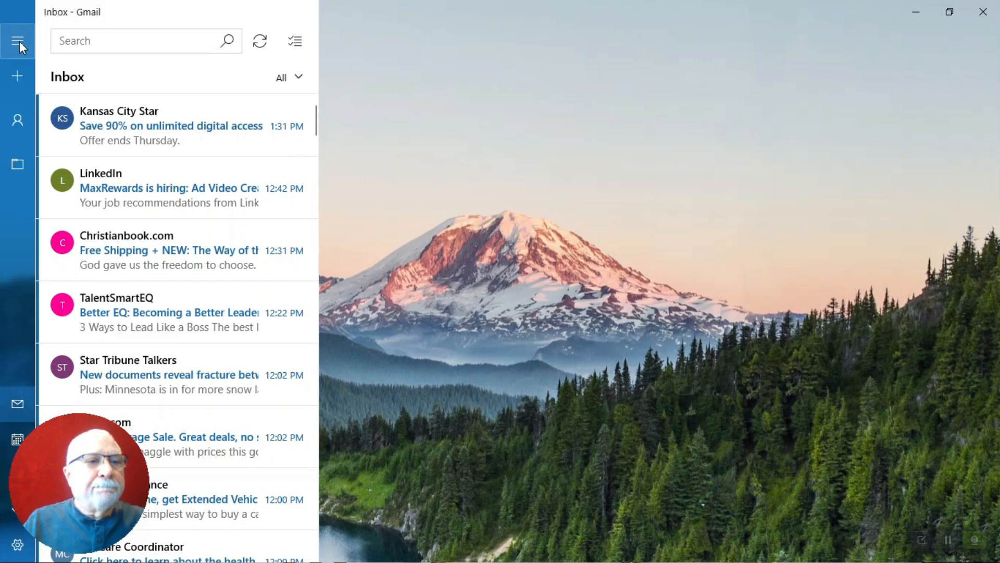
left_click(19, 42)
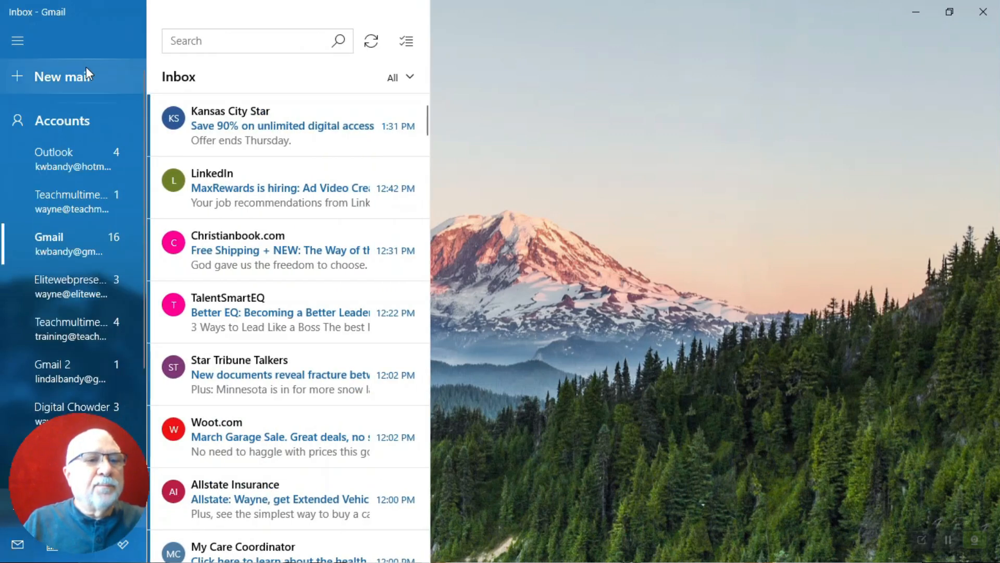
left_click(80, 120)
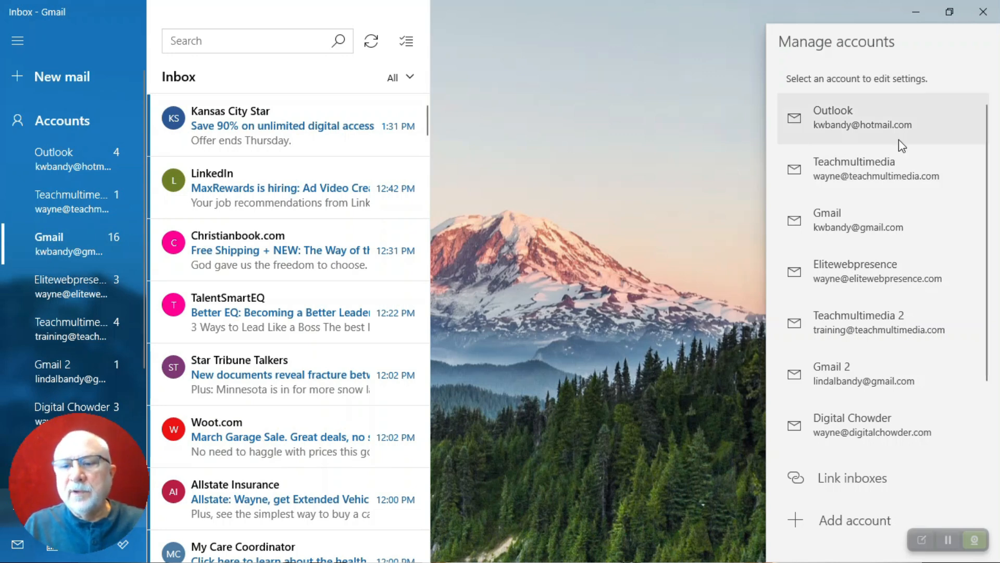
scroll(899, 172, "down", 1)
left_click(884, 420)
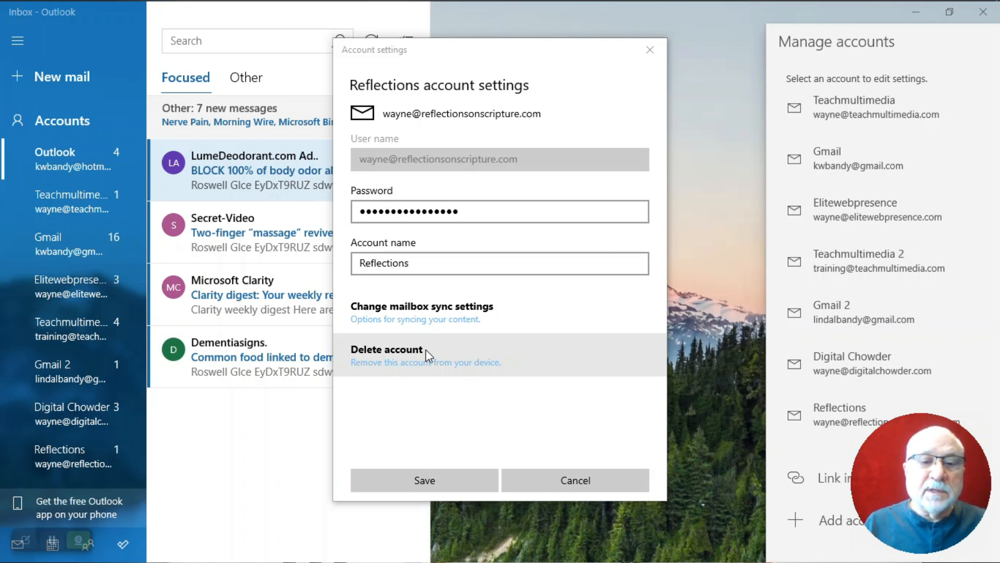
Show the Reflections mailbox sync settings and expand Advanced mailbox settings to reveal the server fields
left_click(427, 316)
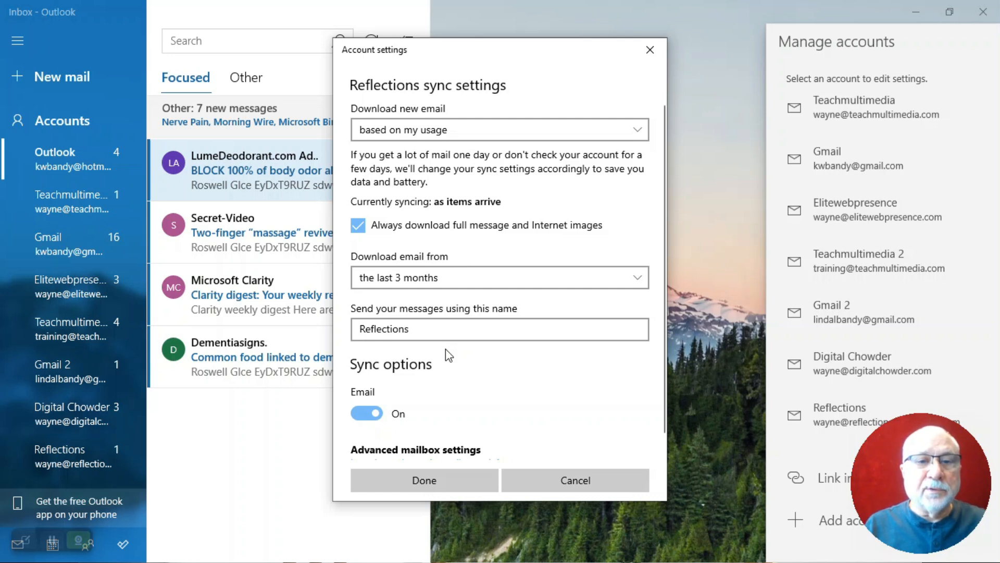
scroll(446, 349, "down", 1)
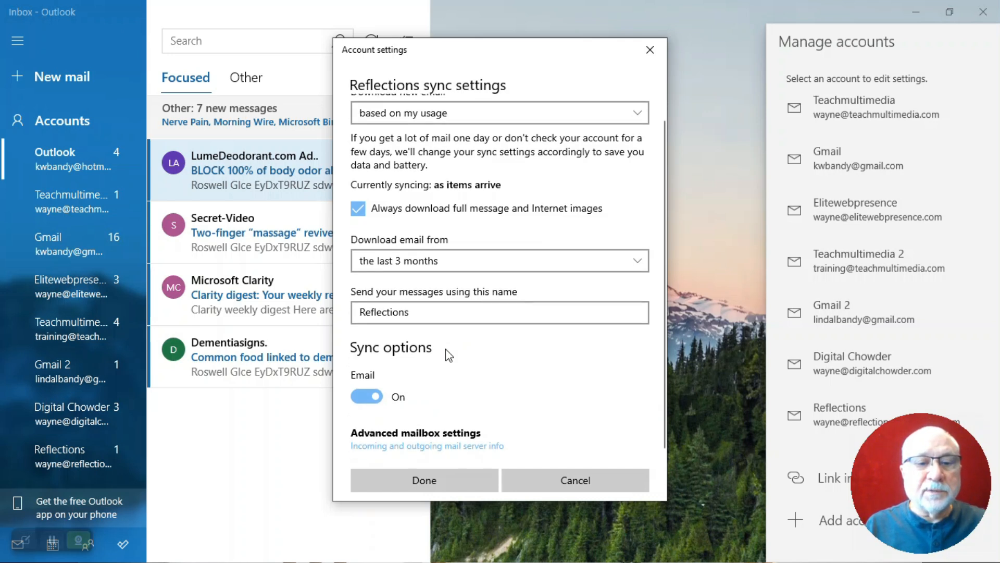
left_click(463, 433)
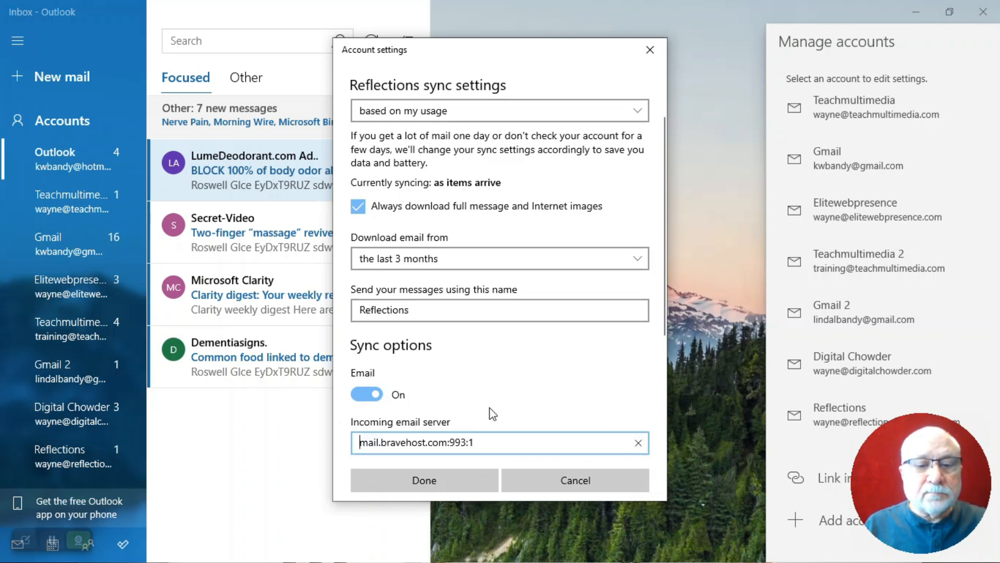
scroll(490, 409, "down", 3)
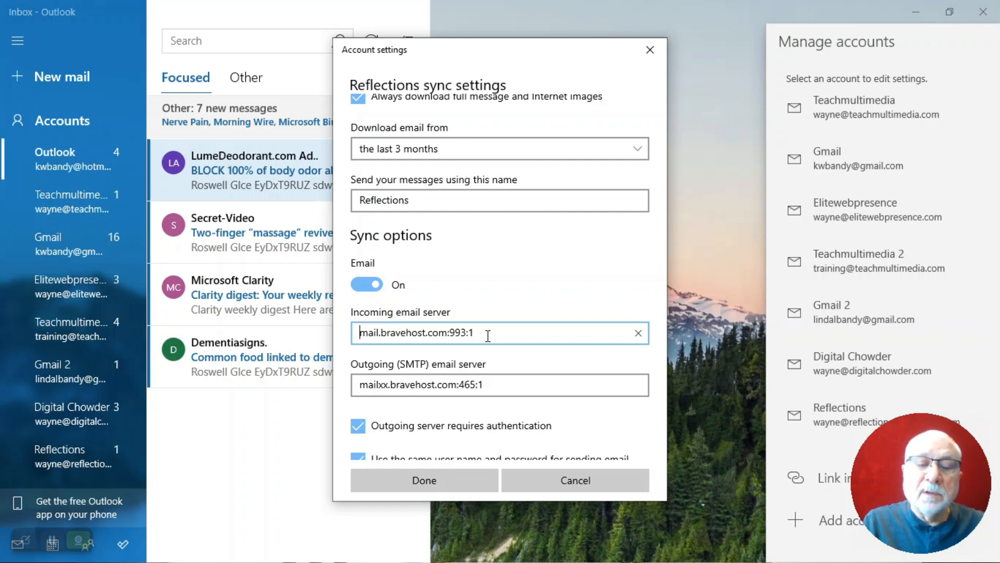
Change the incoming server port from 993 to 143, giving mail.bravehost.com:143:1
left_click(466, 333)
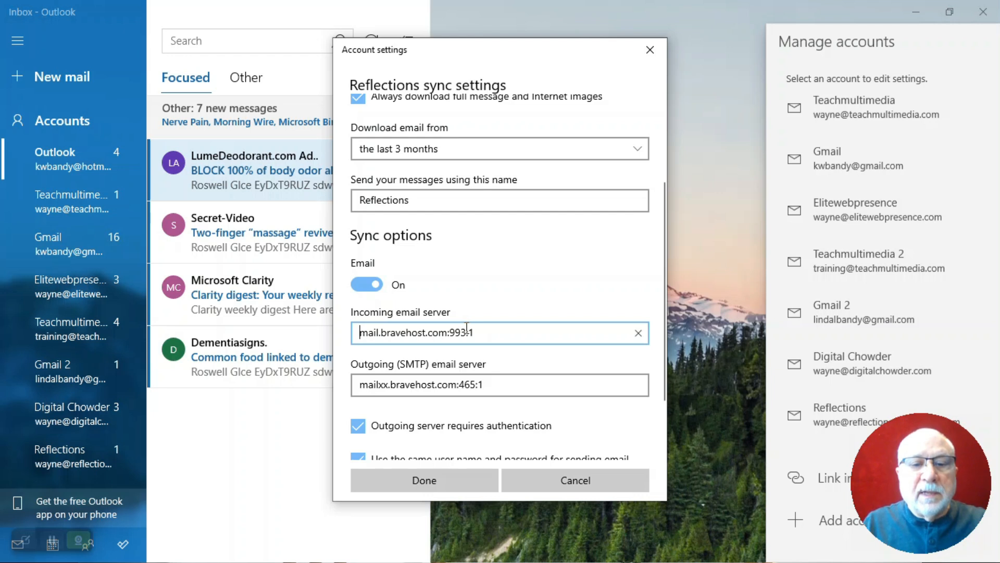
key("shift+Left")
key("shift+Left")
key("shift+Left")
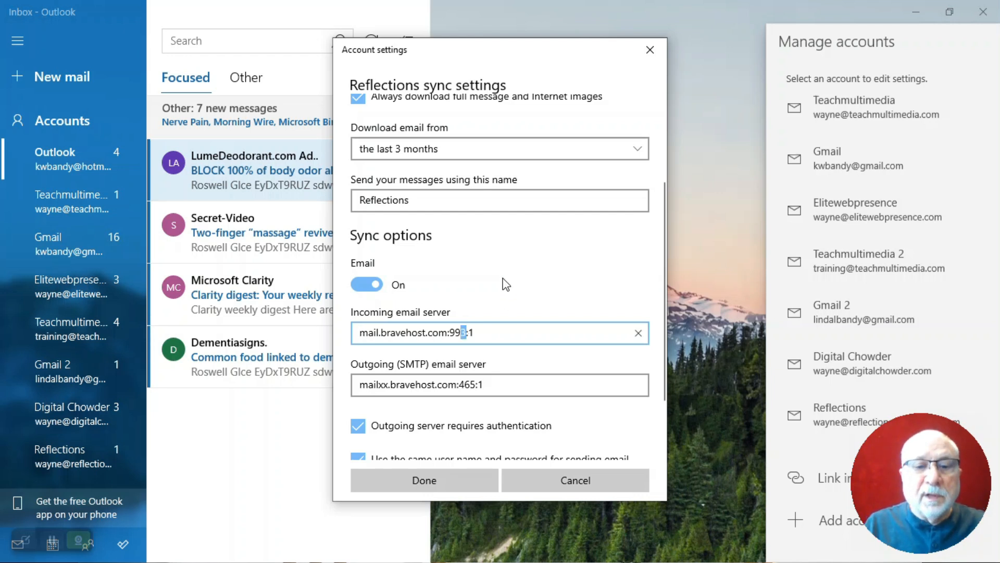
type("143")
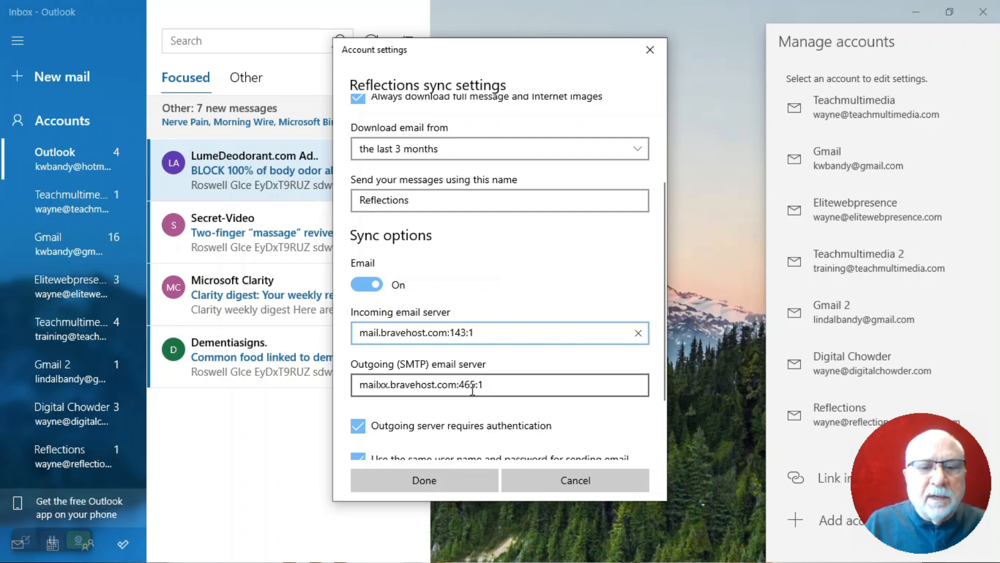
Fix the outgoing SMTP server to mail.bravehost.com:587:1, removing the stray 'xx' and port 465
left_click(388, 385)
key("BackSpace")
key("BackSpace")
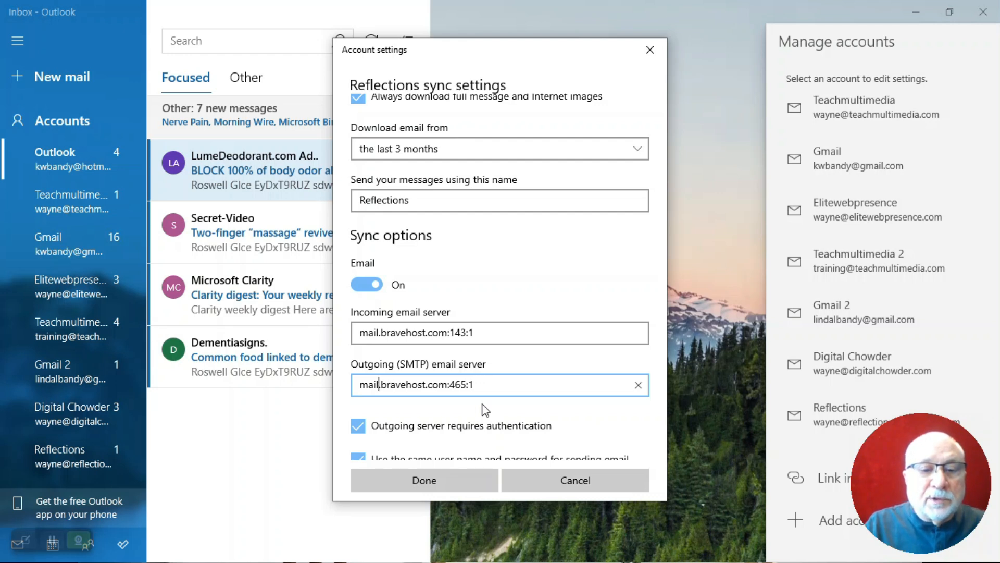
key("Right")
key("Right")
key("Right")
key("Right")
key("Right")
key("Right")
key("Right")
key("Right")
key("Right")
key("Right")
key("Right")
key("Right")
key("Right")
key("Right")
key("Right")
key("shift+Right")
key("shift+Right")
key("shift+Right")
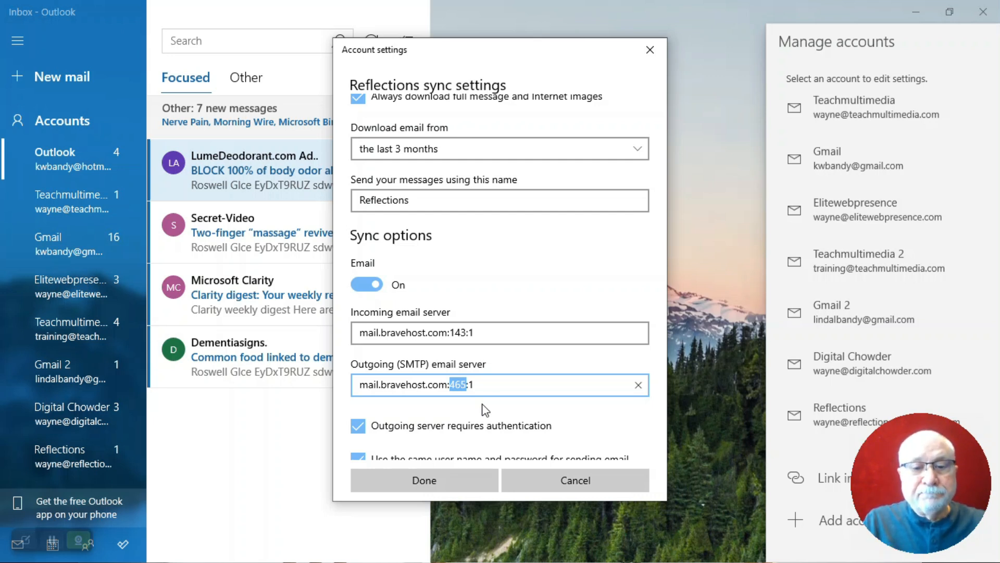
key("alt+Tab")
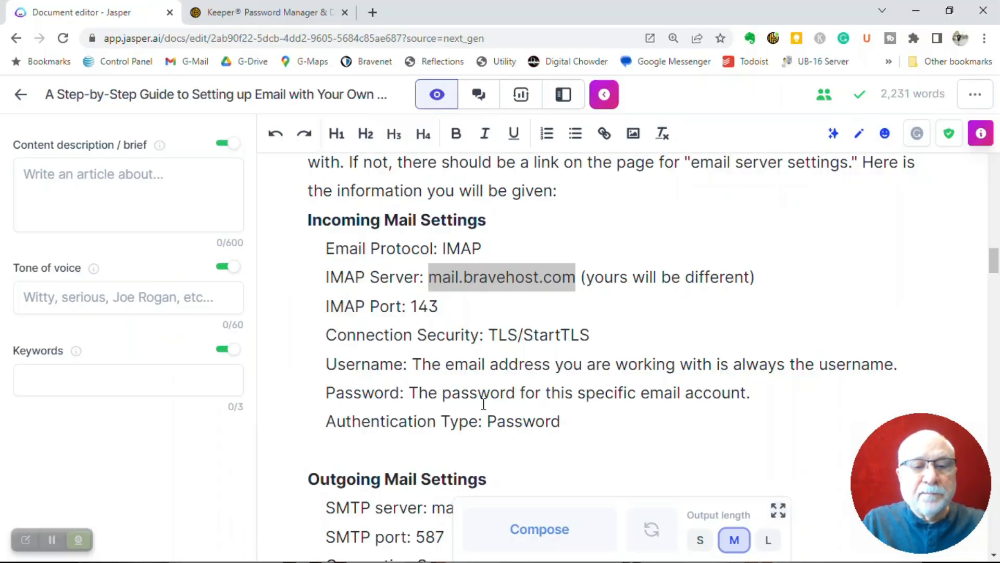
key("alt+Tab")
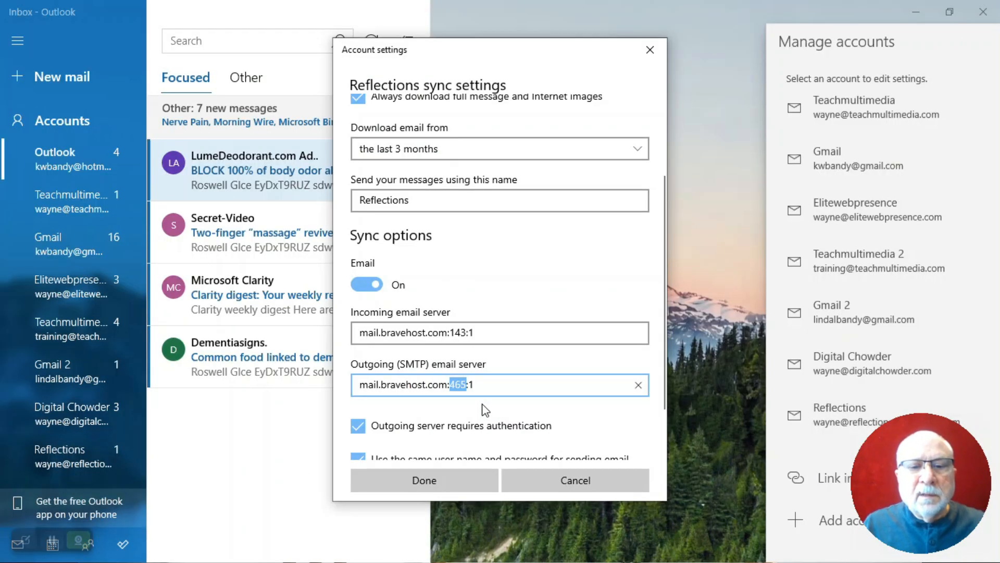
type("587")
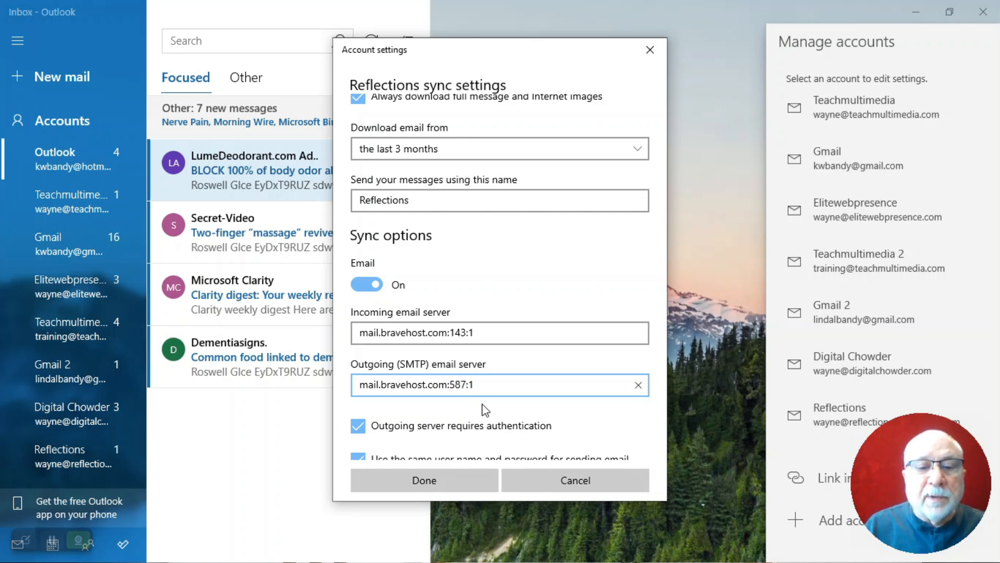
scroll(485, 409, "down", 1)
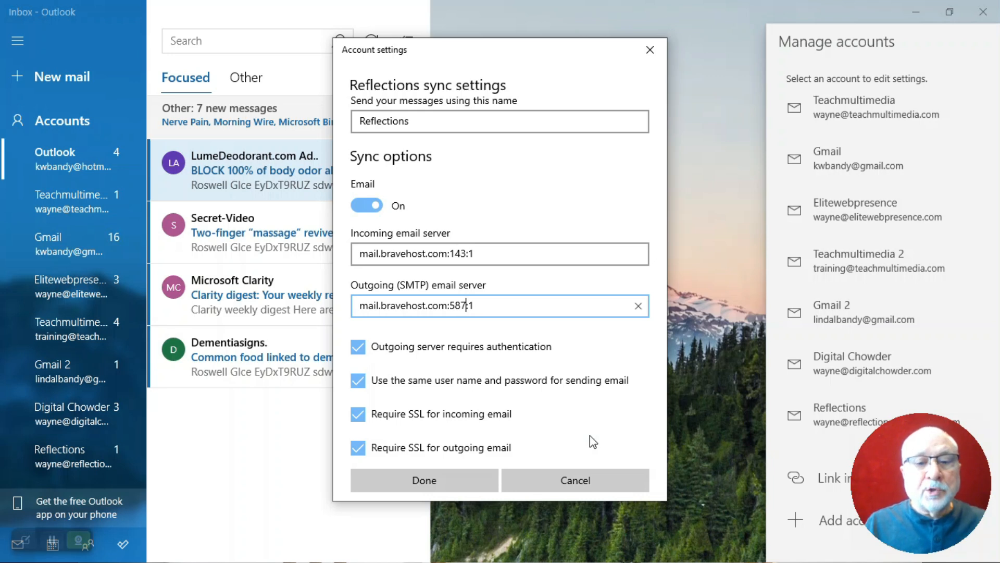
Save the Reflections server settings and password, close Manage accounts, and view the Reflections inbox
left_click(430, 480)
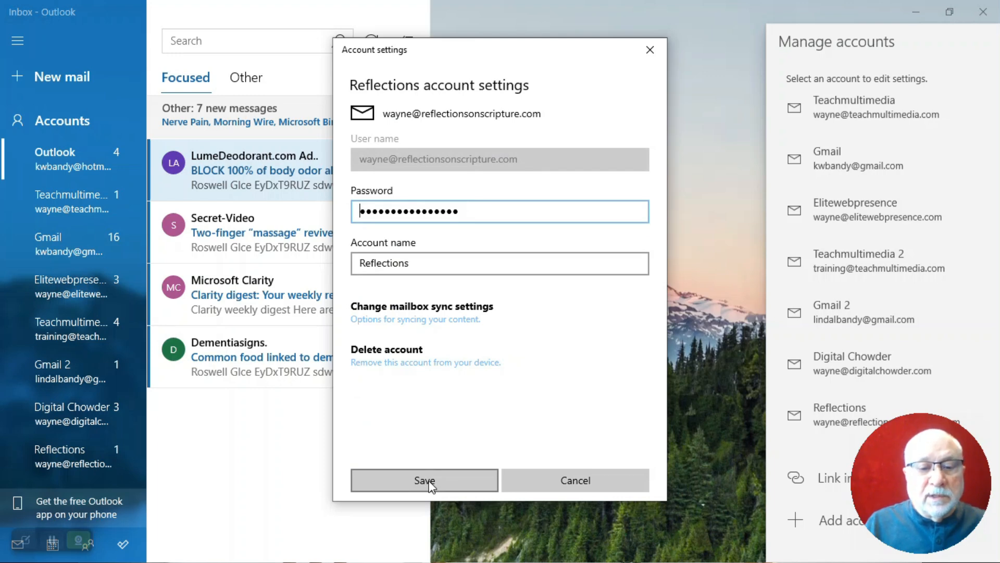
left_click(425, 480)
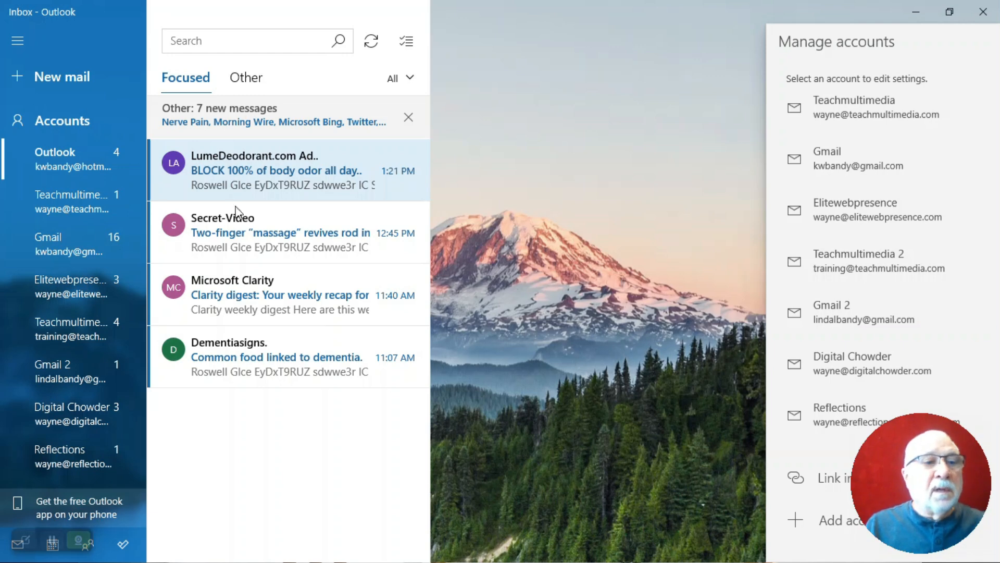
left_click(13, 44)
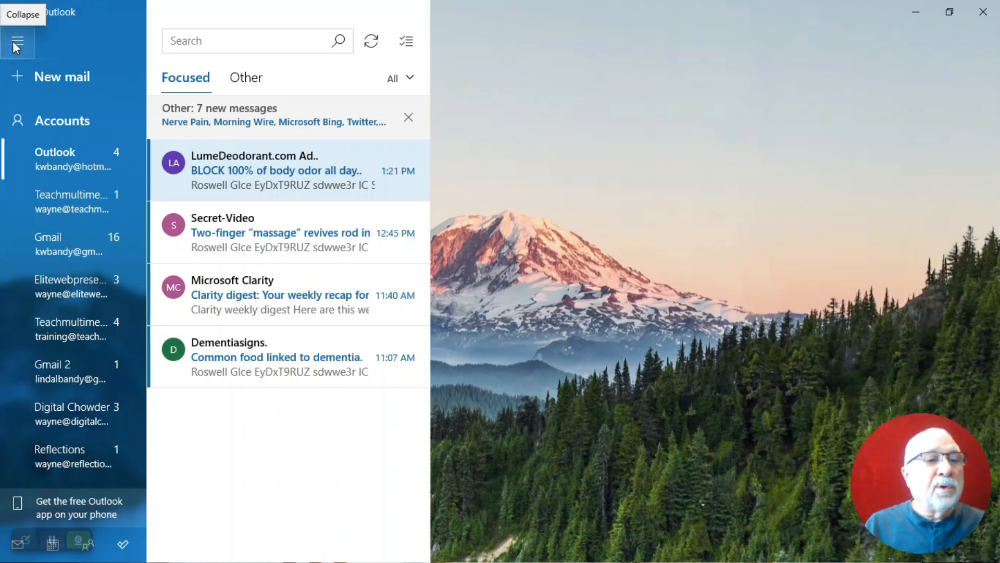
left_click(59, 459)
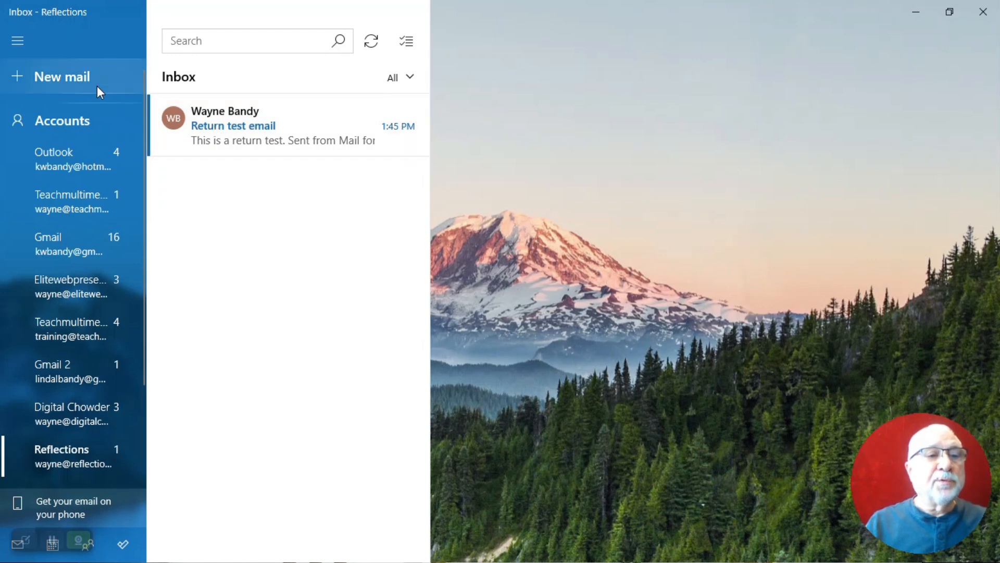
Send 'Send email test' with body 'This is a sending email test' from Reflections
left_click(70, 76)
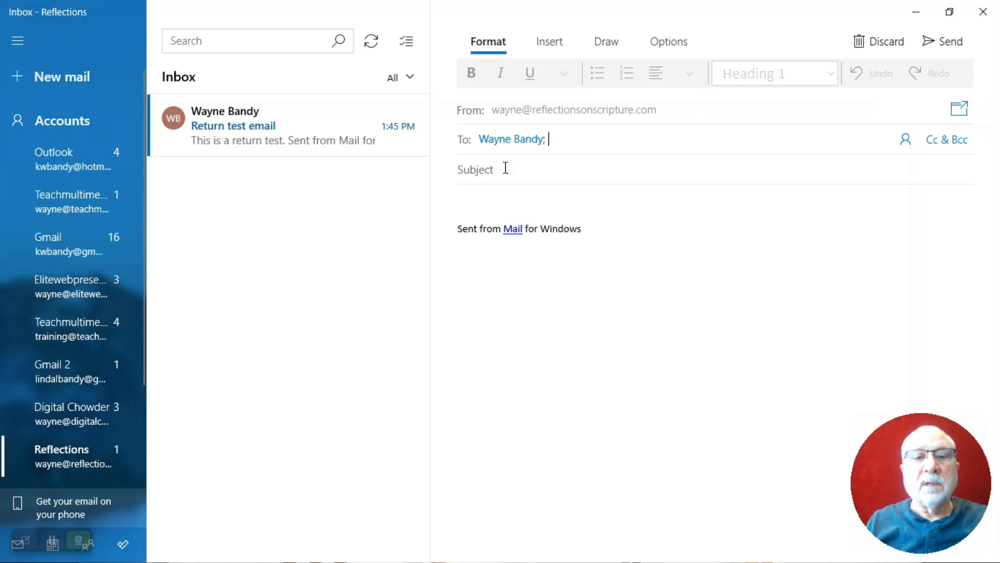
left_click(491, 170)
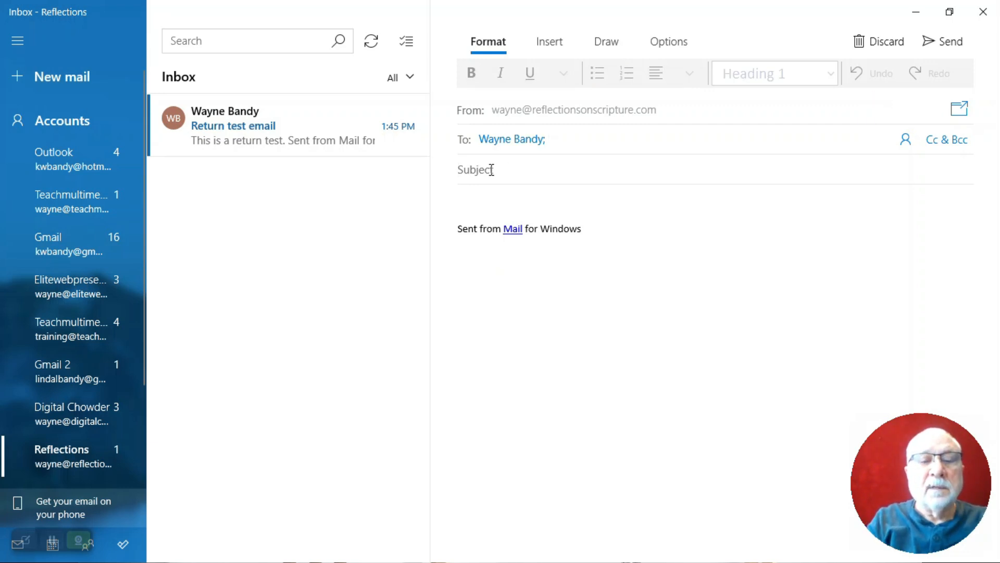
type("Send email test")
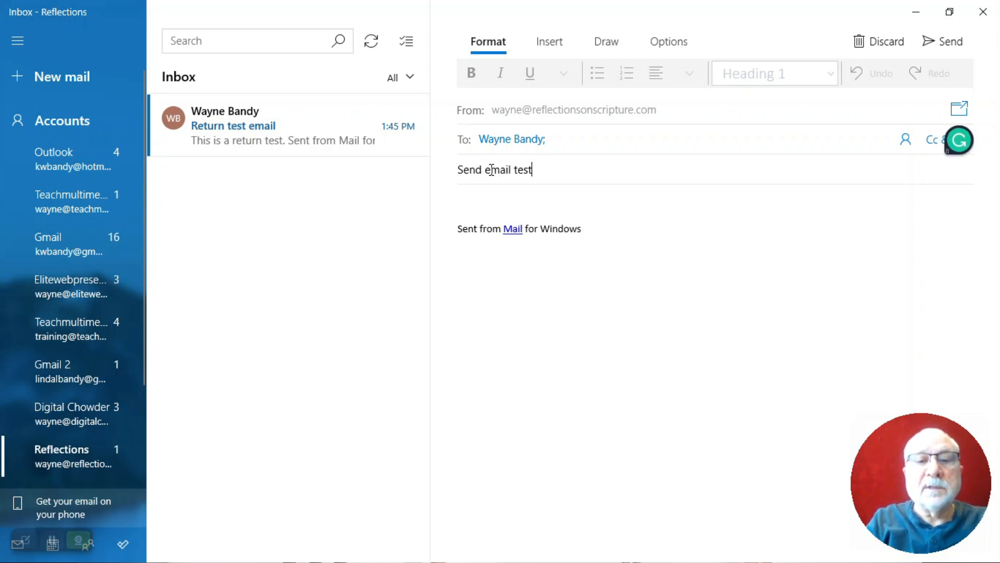
key("Tab")
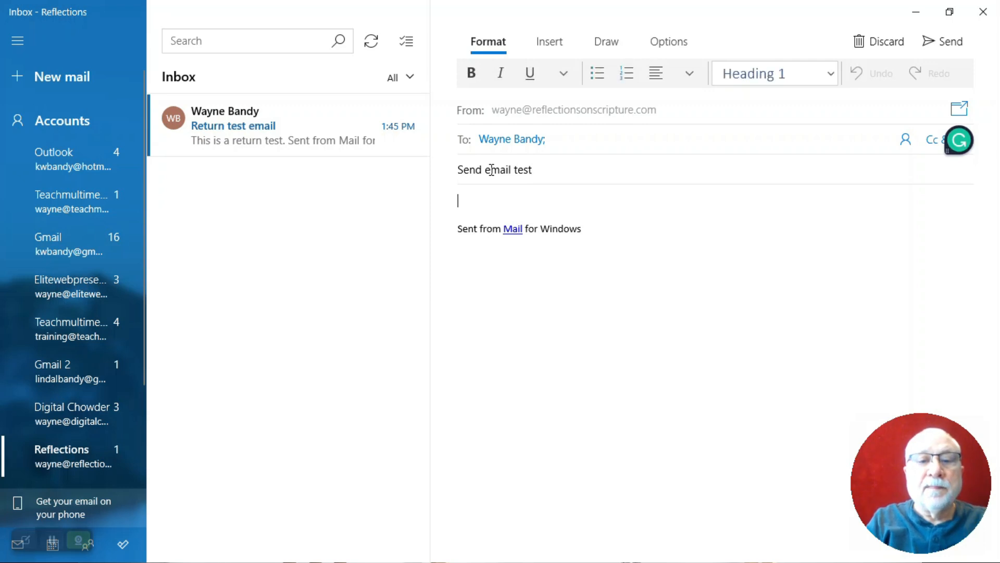
type("This is a send")
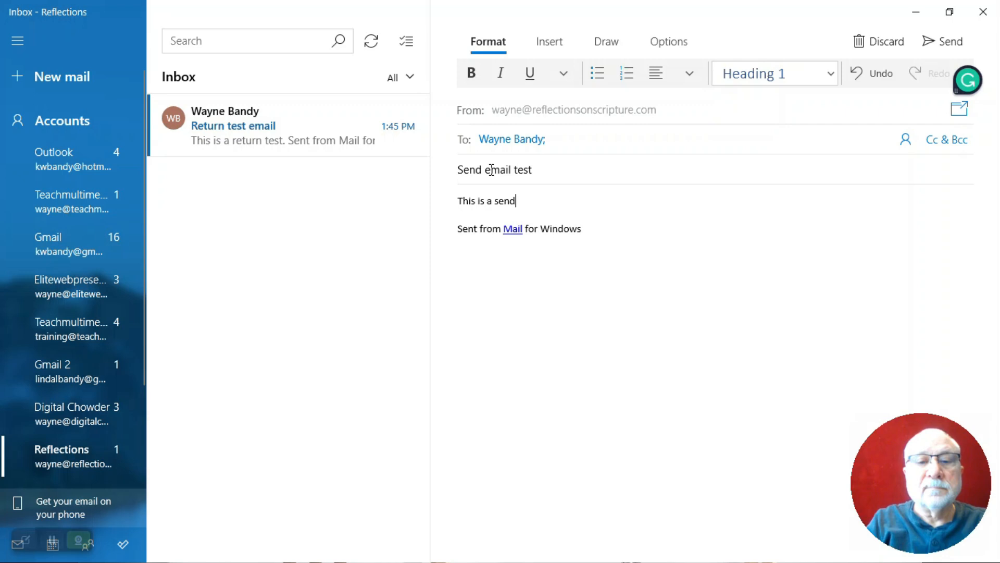
type("ing email test")
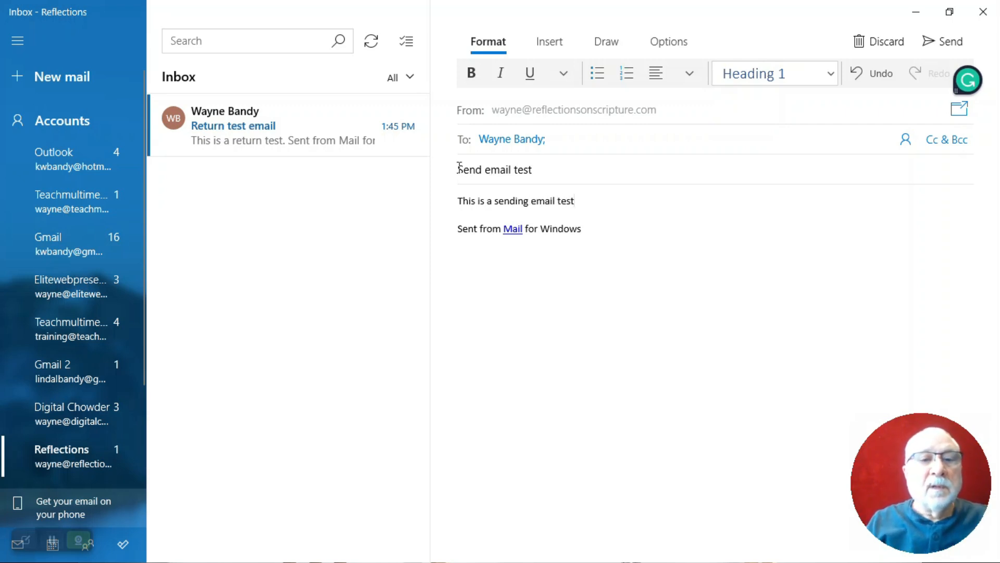
left_click(931, 41)
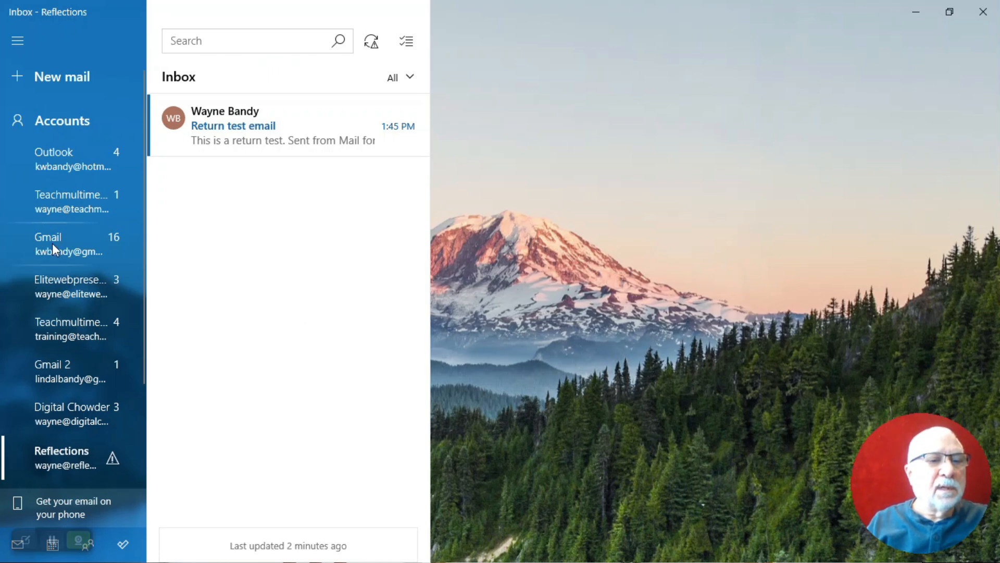
left_click(52, 242)
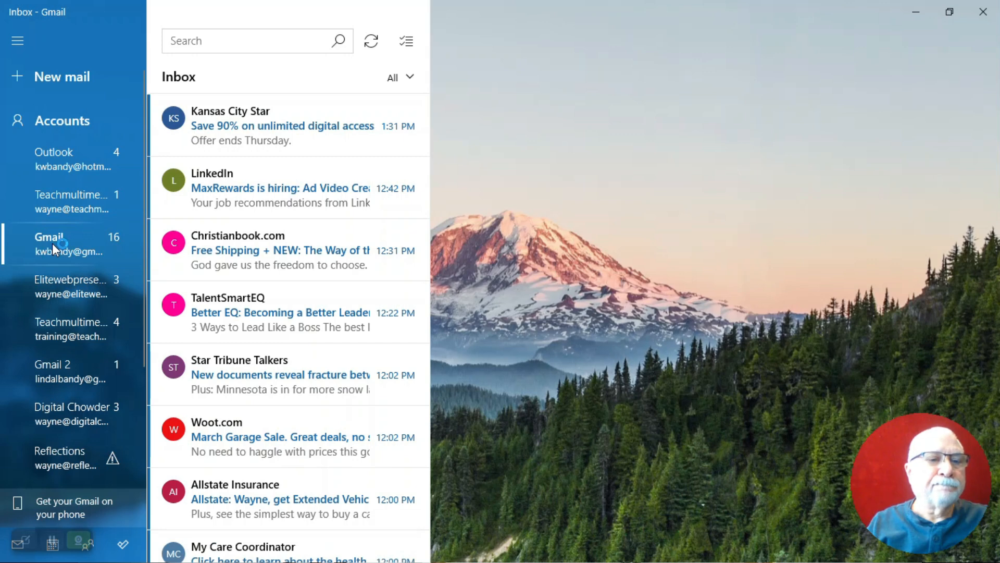
mouse_move(248, 242)
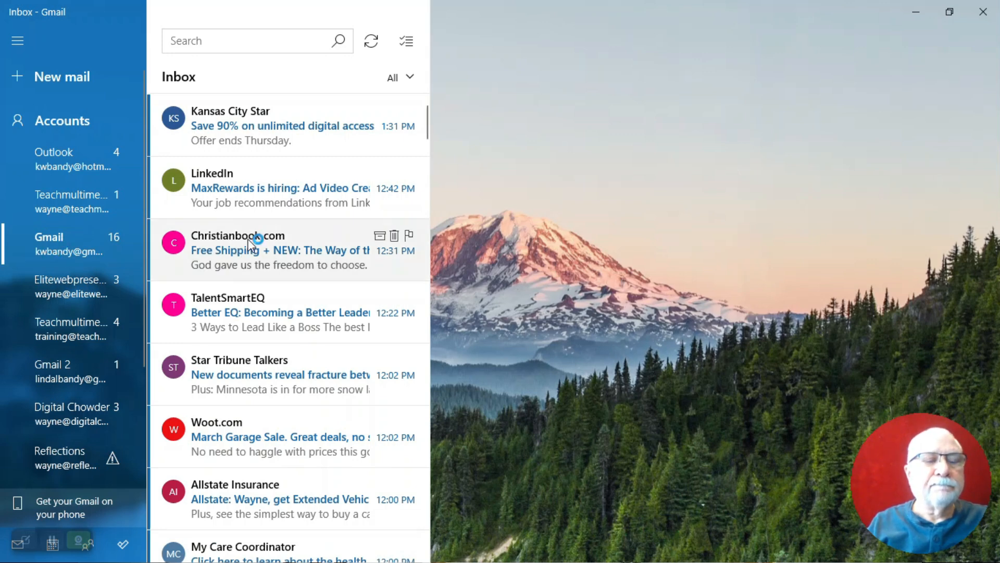
left_click(88, 448)
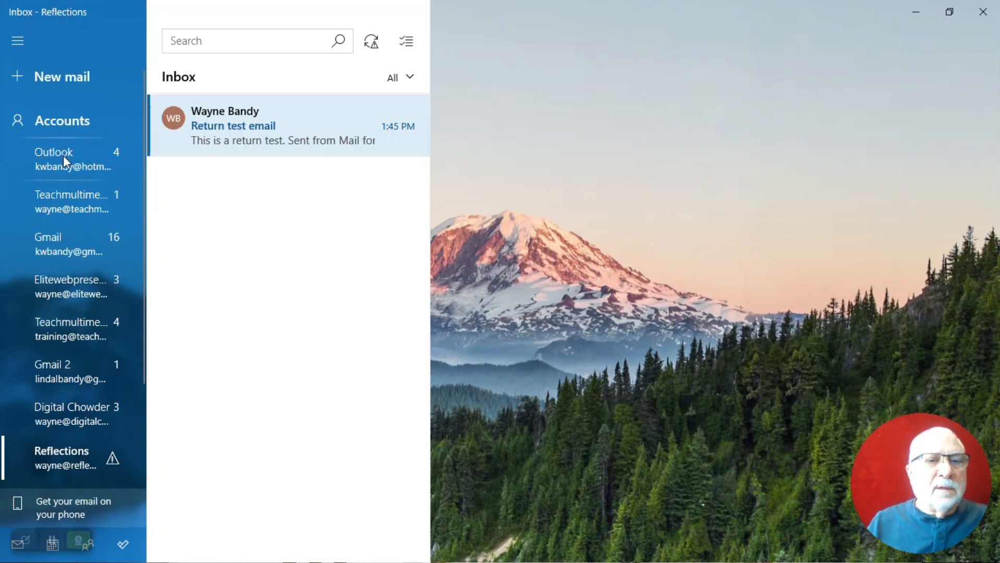
Re-enter the Reflections password from clipboard history and save it to clear the warning
left_click(113, 461)
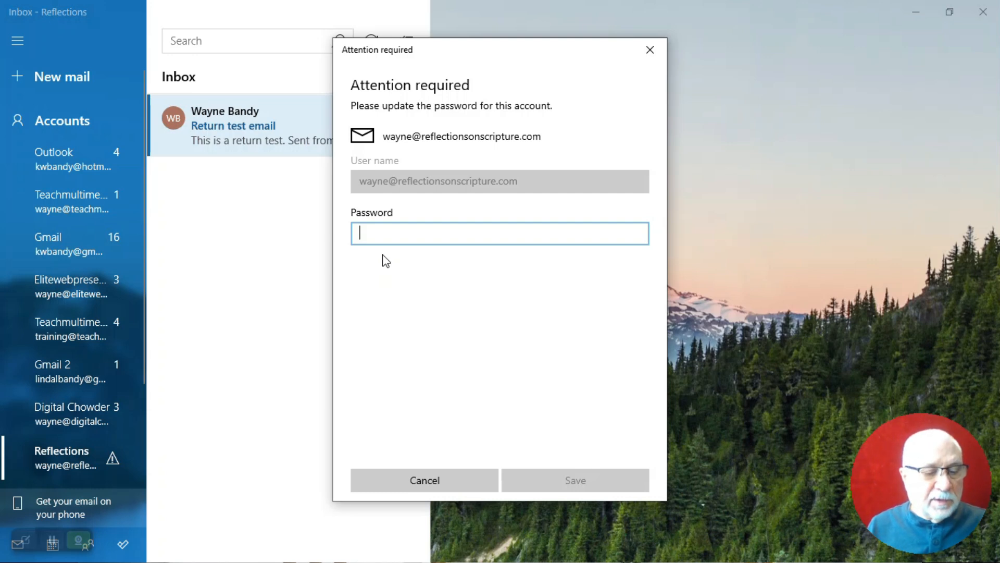
key("ctrl+grave")
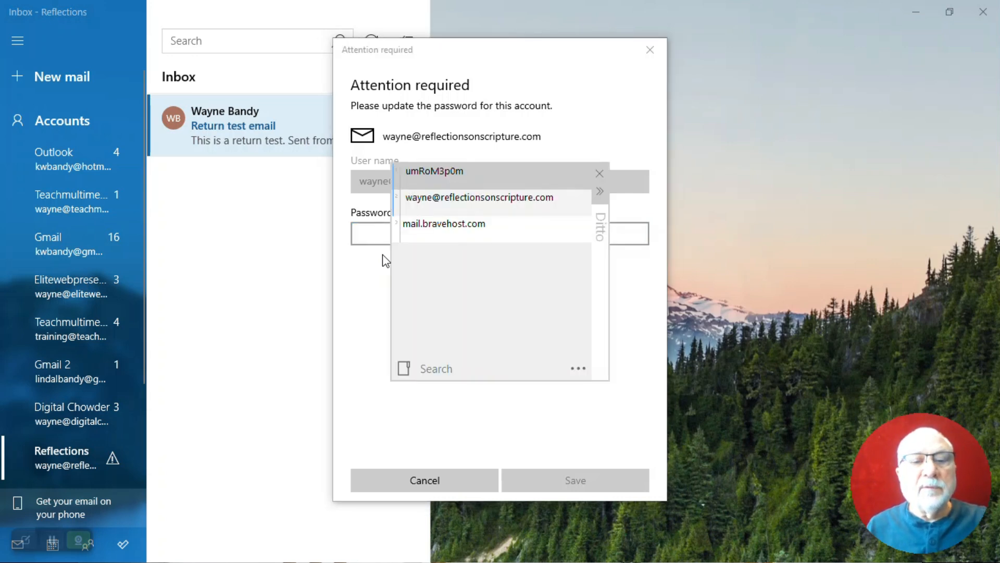
key("Return")
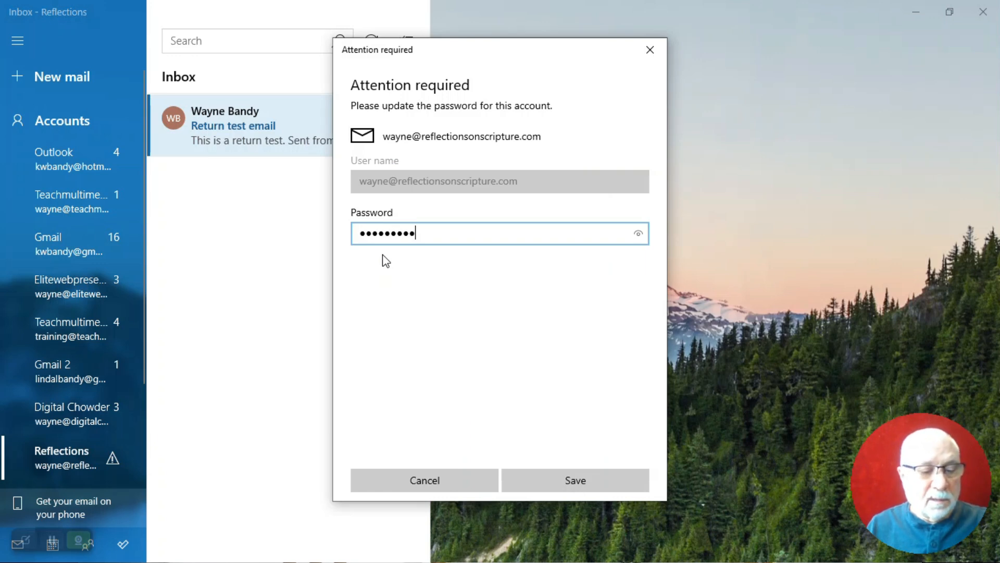
key("ctrl+a")
key("Right")
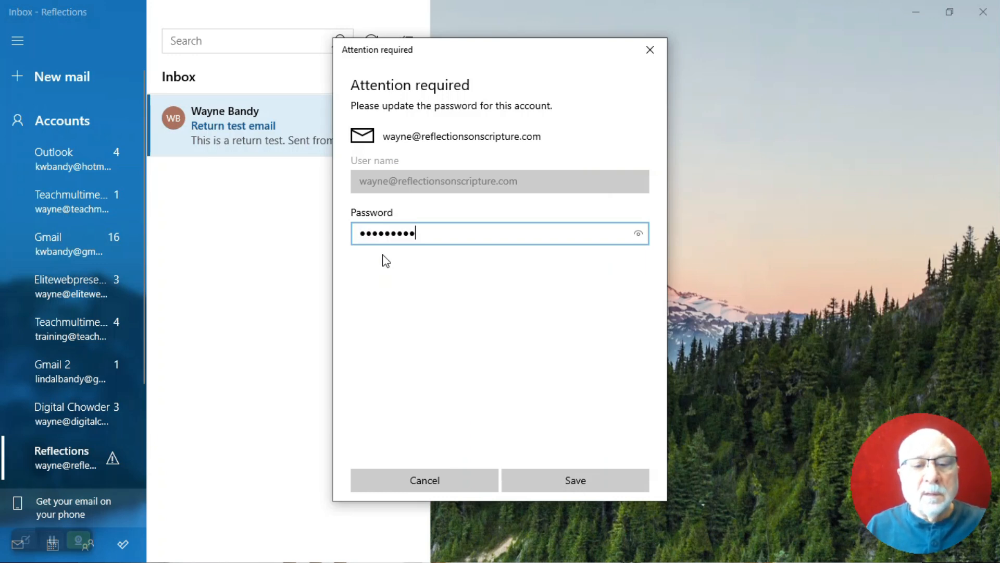
left_click(591, 481)
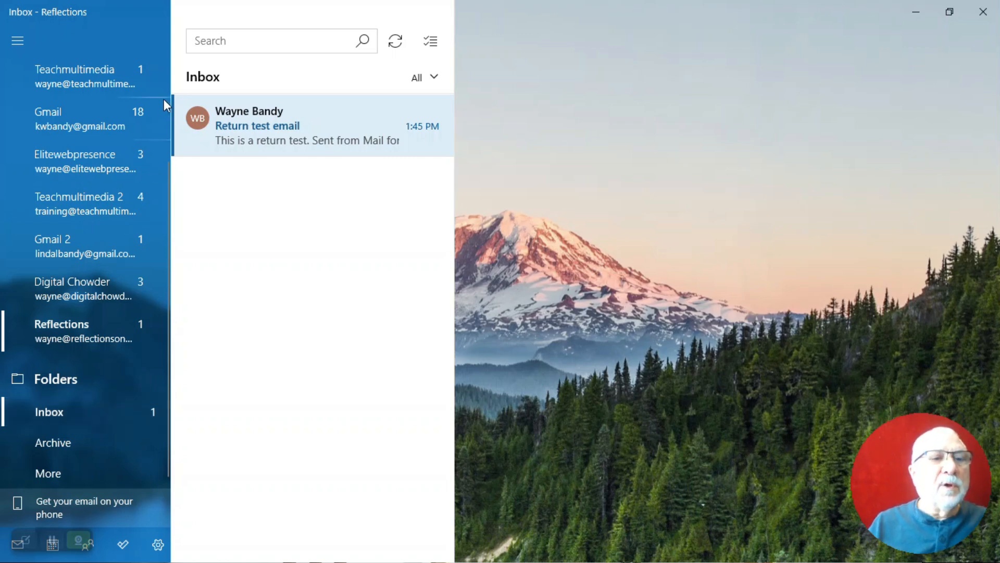
Start a new message to the suggested recipient with subject 'Another sending test'
scroll(89, 105, "up", 3)
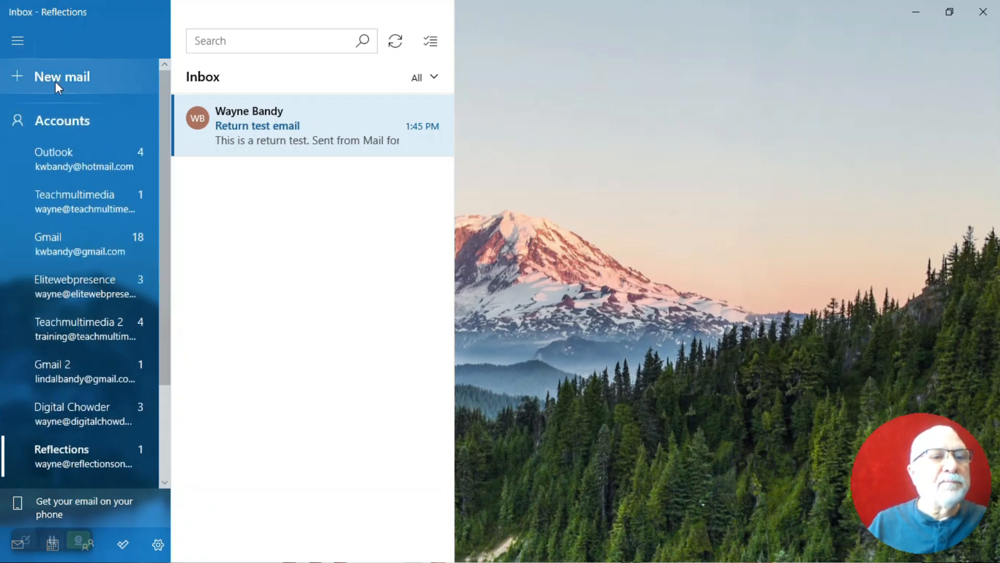
left_click(30, 74)
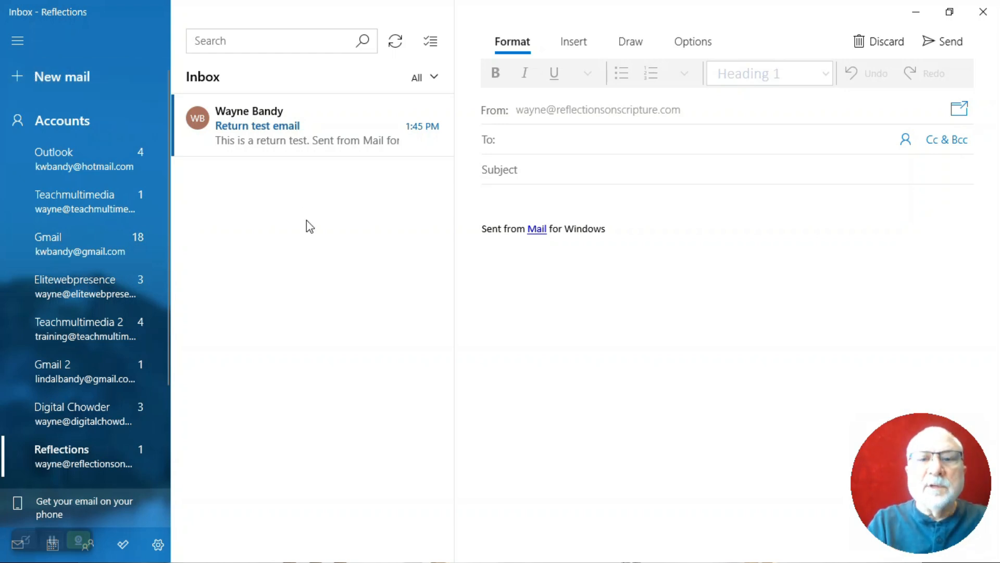
type("Wa")
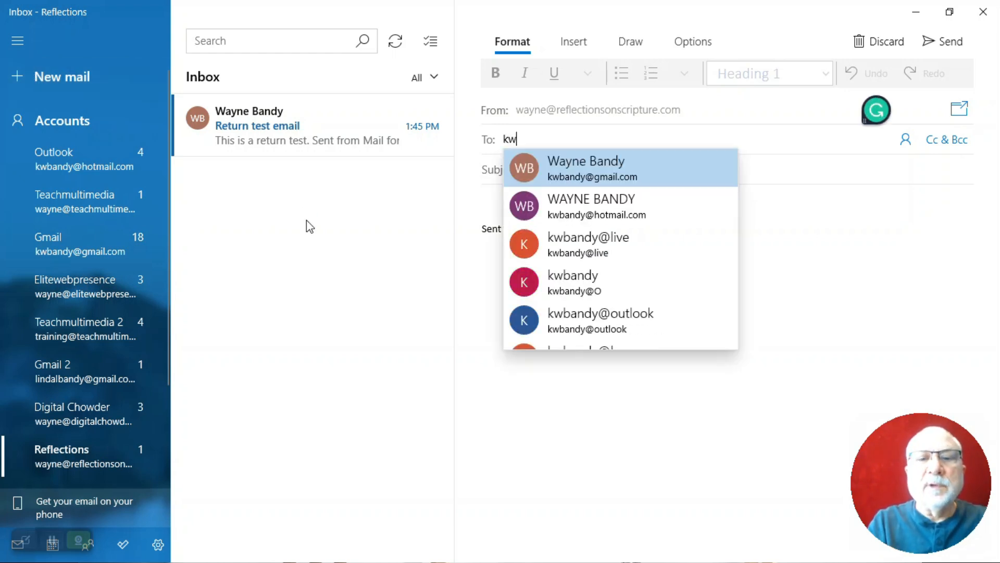
key("Return")
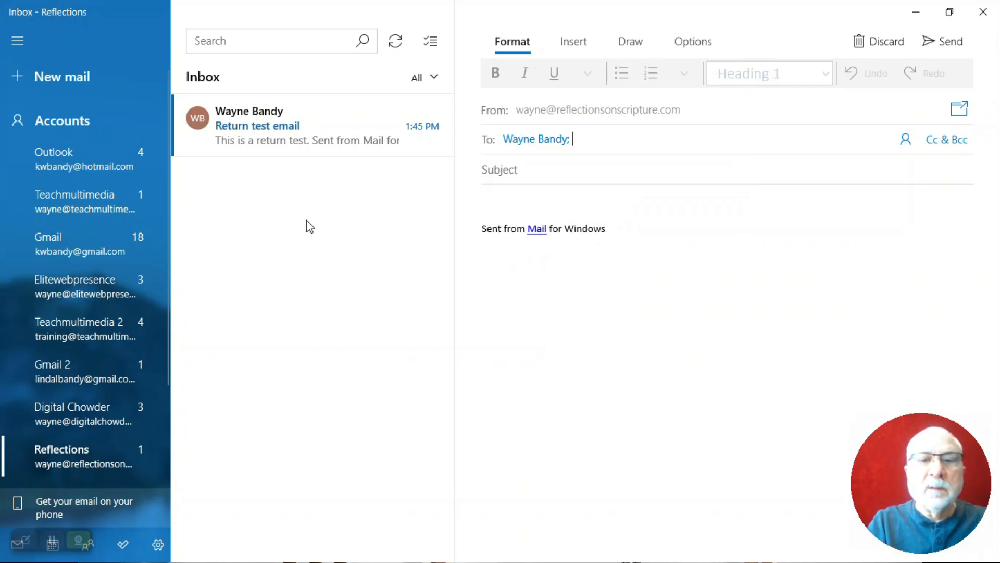
key("Tab")
key("Tab")
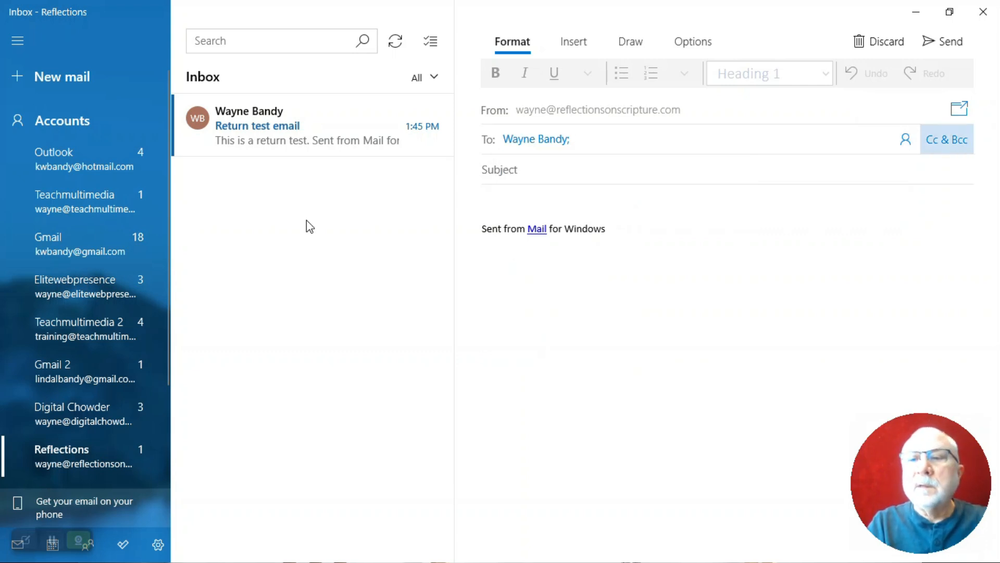
left_click(491, 171)
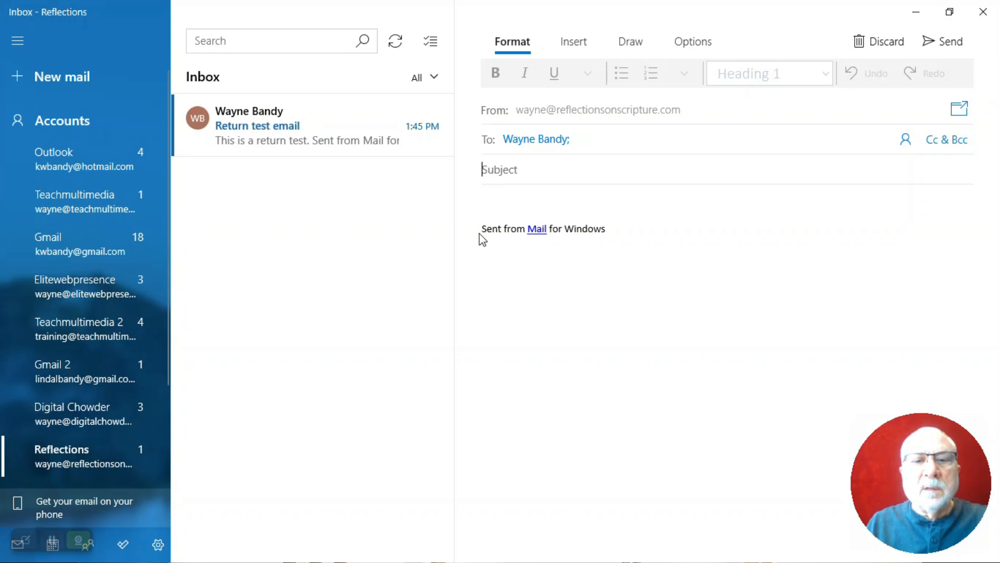
type("Anoth")
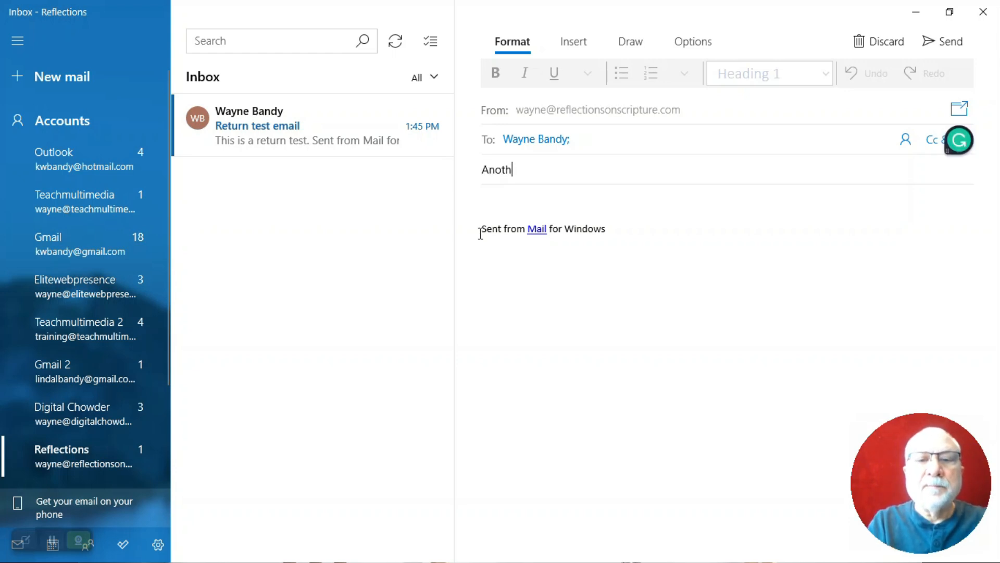
type("er sending test")
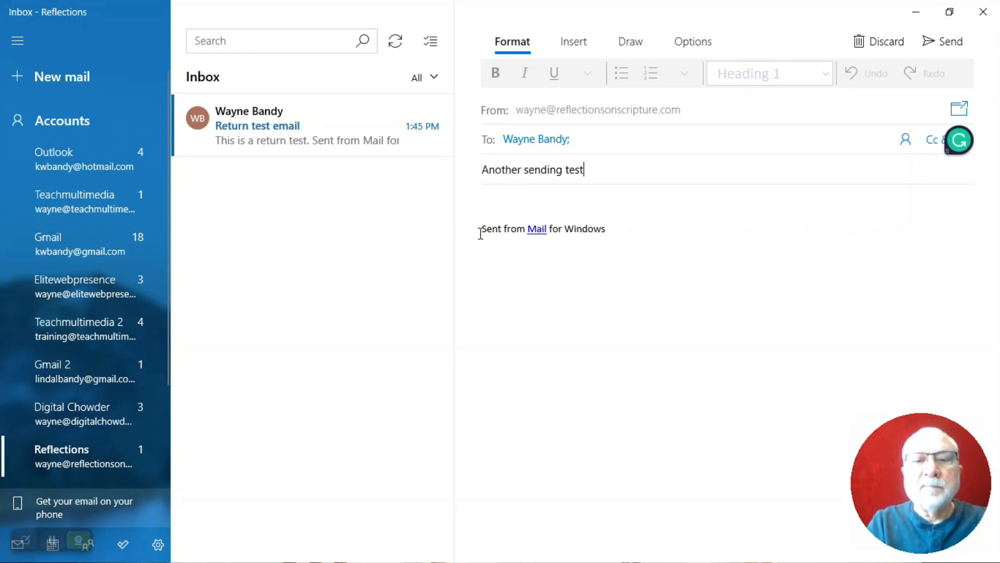
key("Tab")
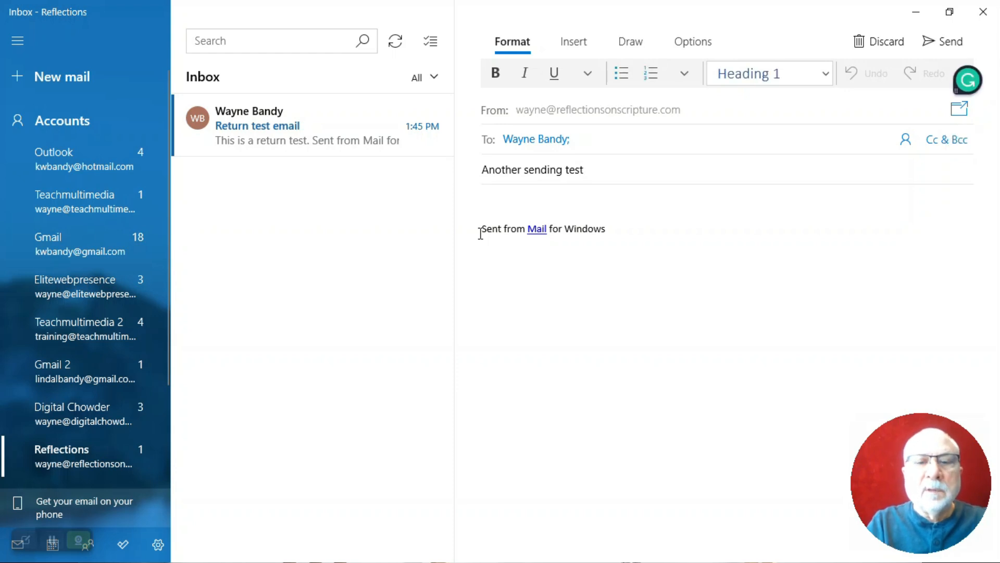
Write 'This is another test to send mail.' in the body, send it, then view the Gmail inbox
type("This I s")
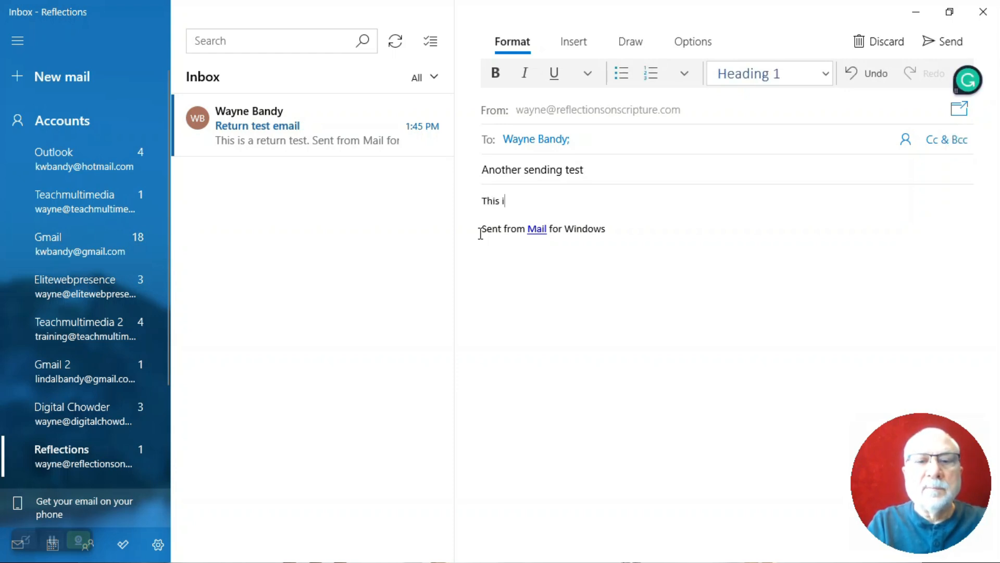
key("BackSpace")
key("BackSpace")
type("s an")
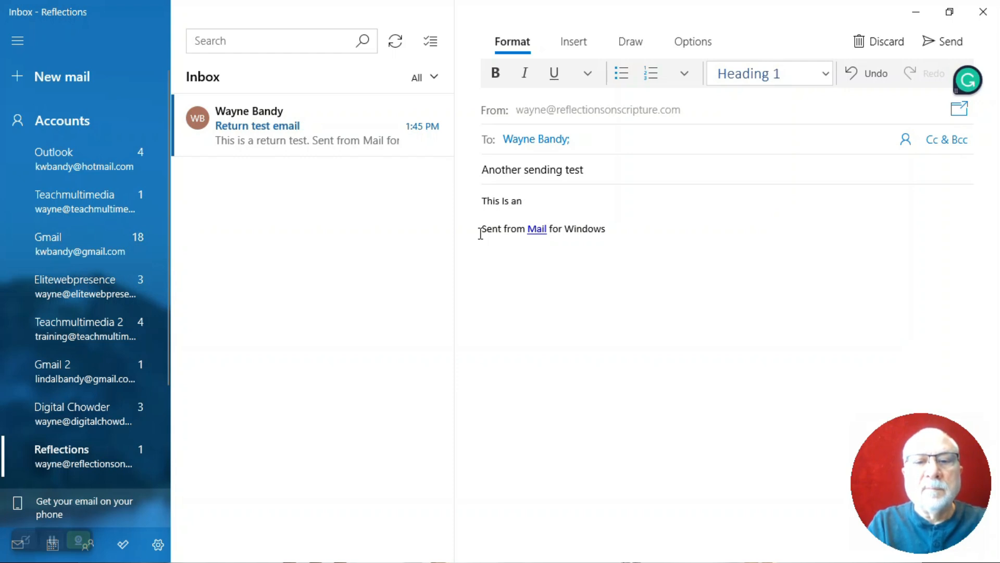
type("p")
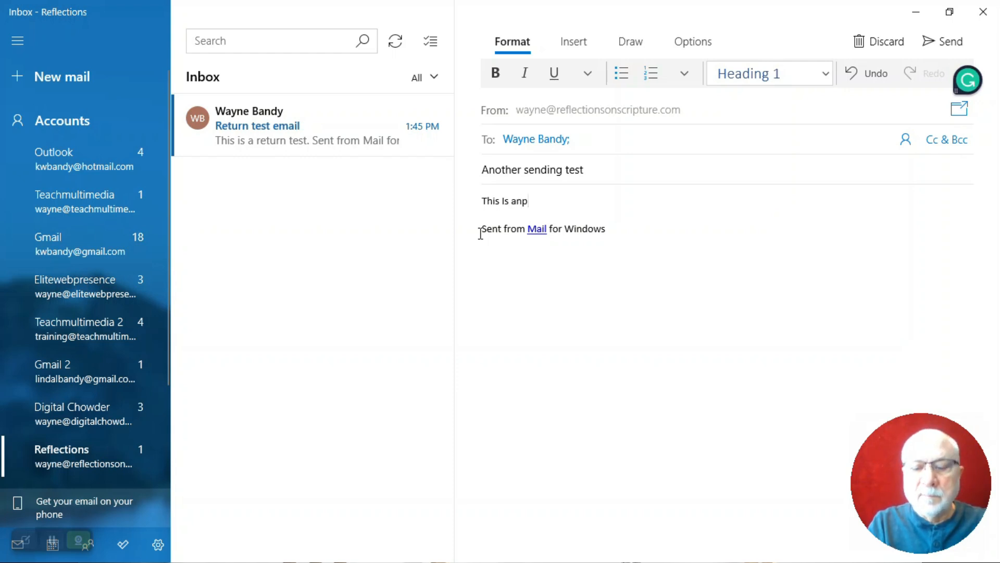
key("BackSpace")
type("othe")
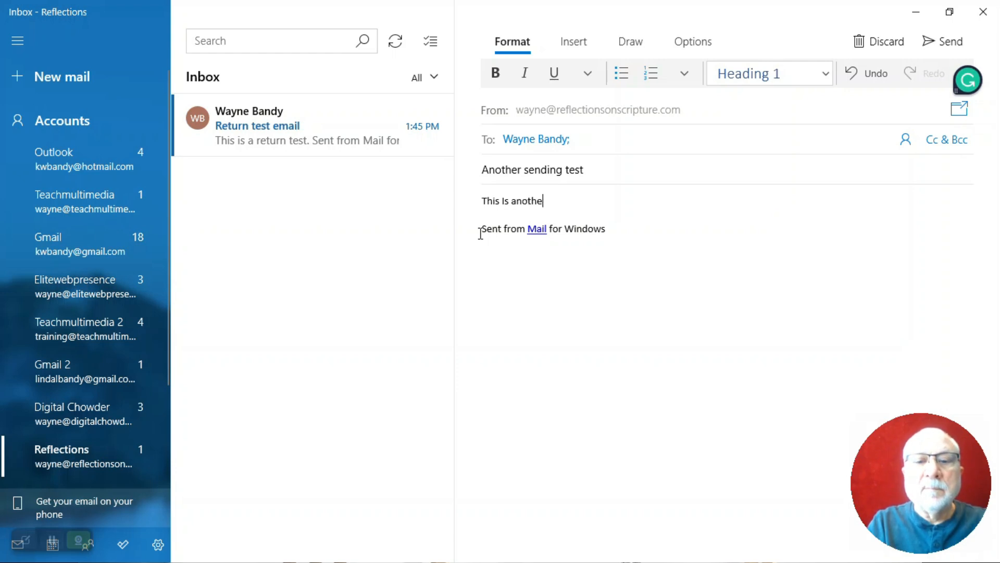
type("r test to ")
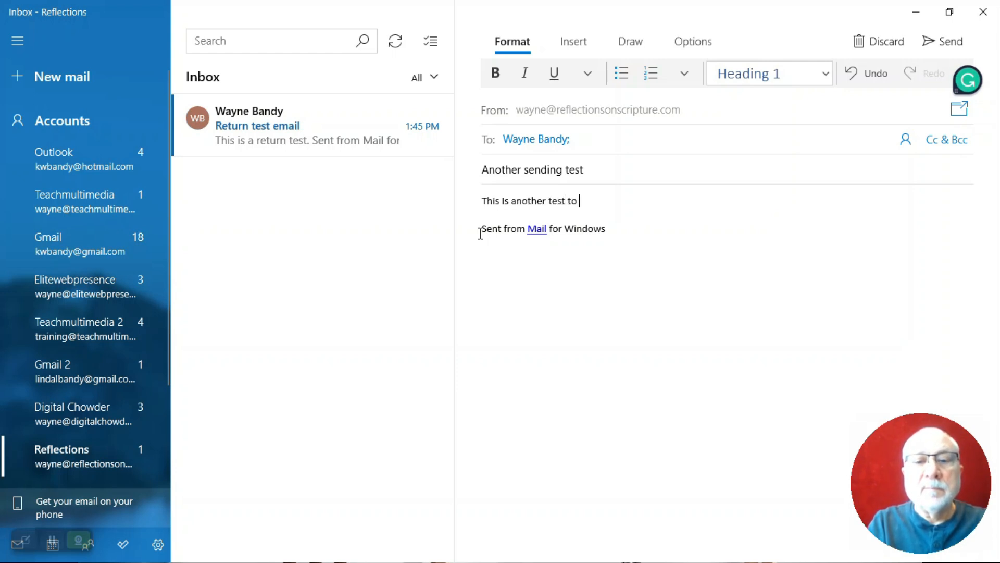
type("send mail.")
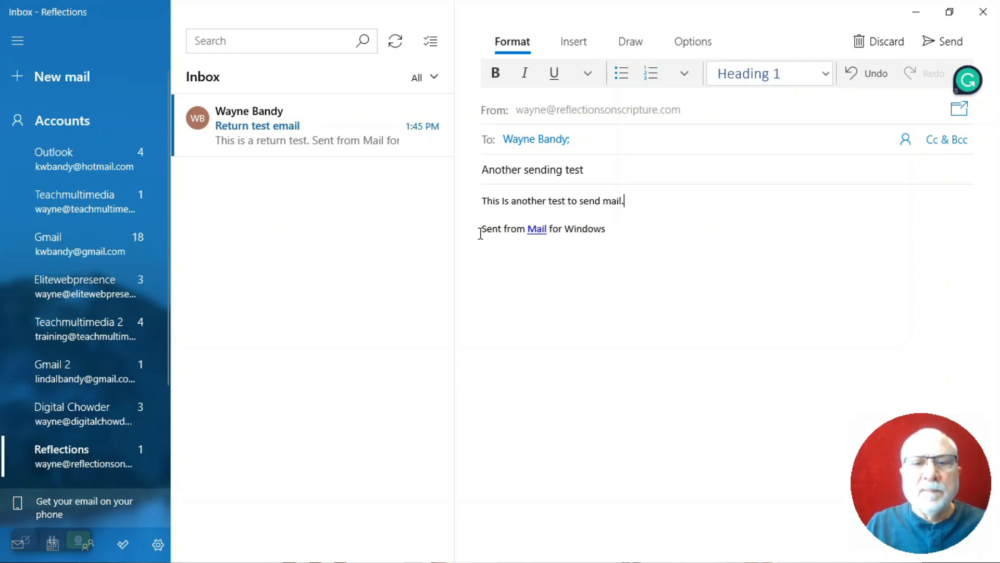
right_click(655, 358)
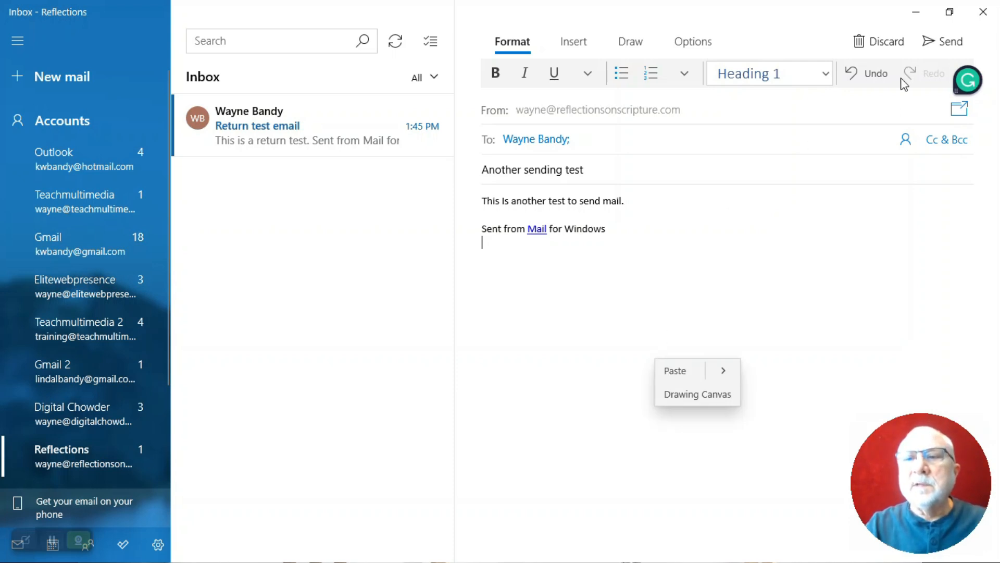
left_click(943, 42)
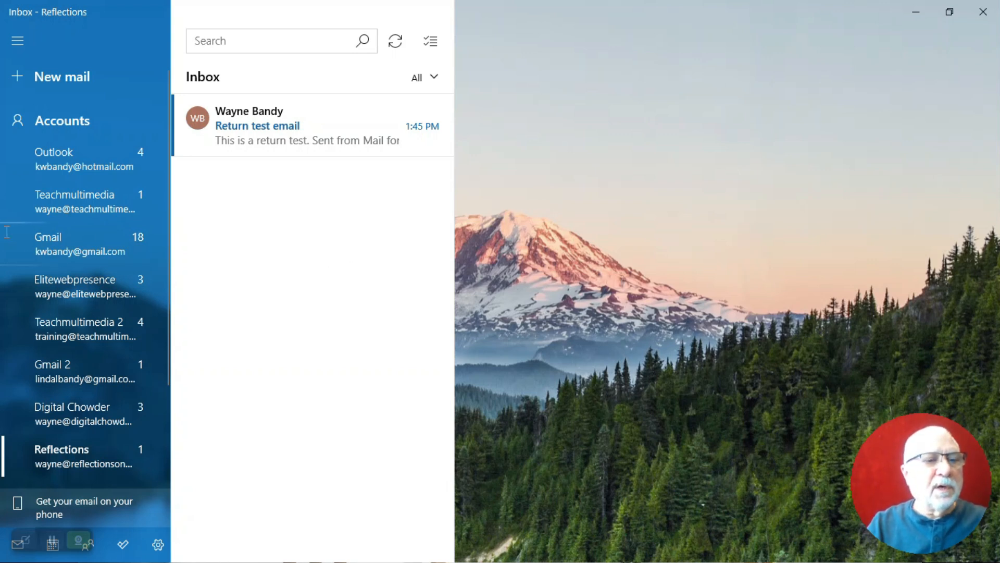
left_click(44, 240)
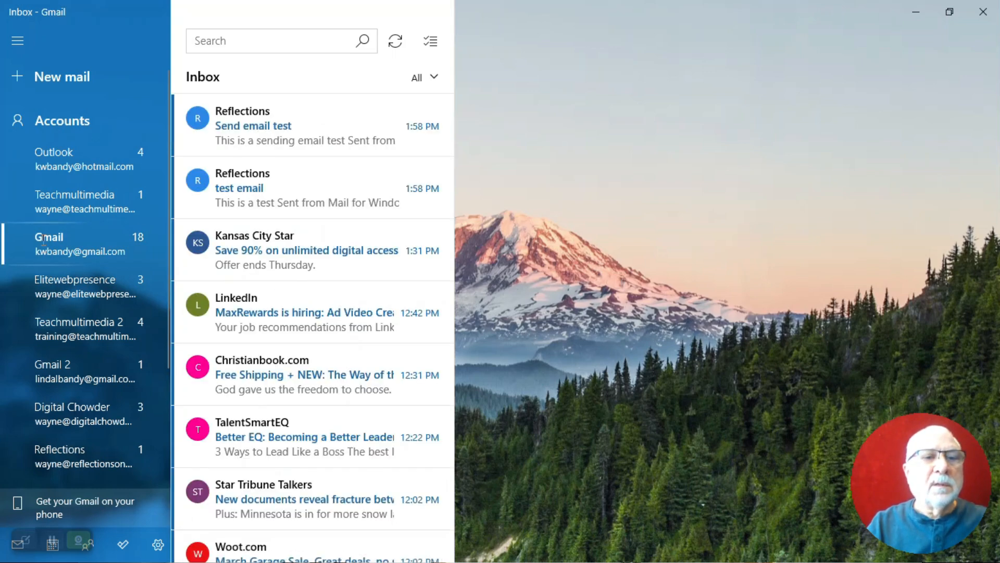
Read 'Send email test' in the Gmail inbox, then minimize Mail to reveal Thunderbird
left_click(270, 145)
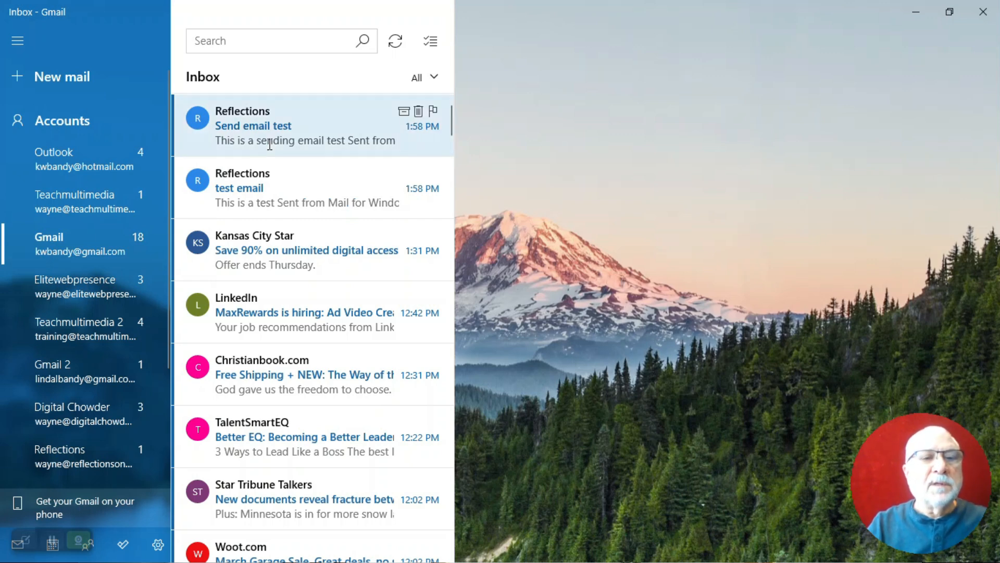
left_click(237, 133)
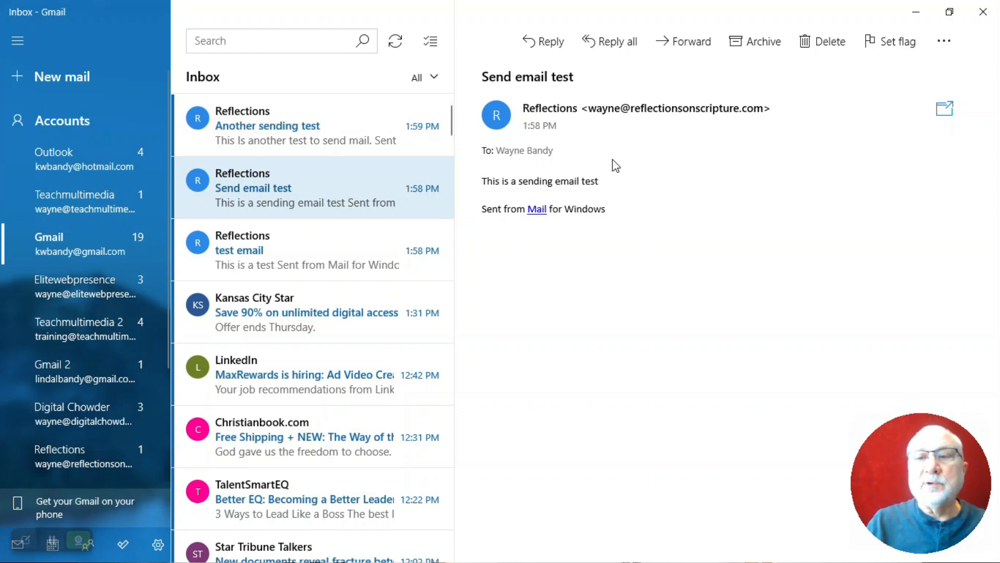
left_click(916, 18)
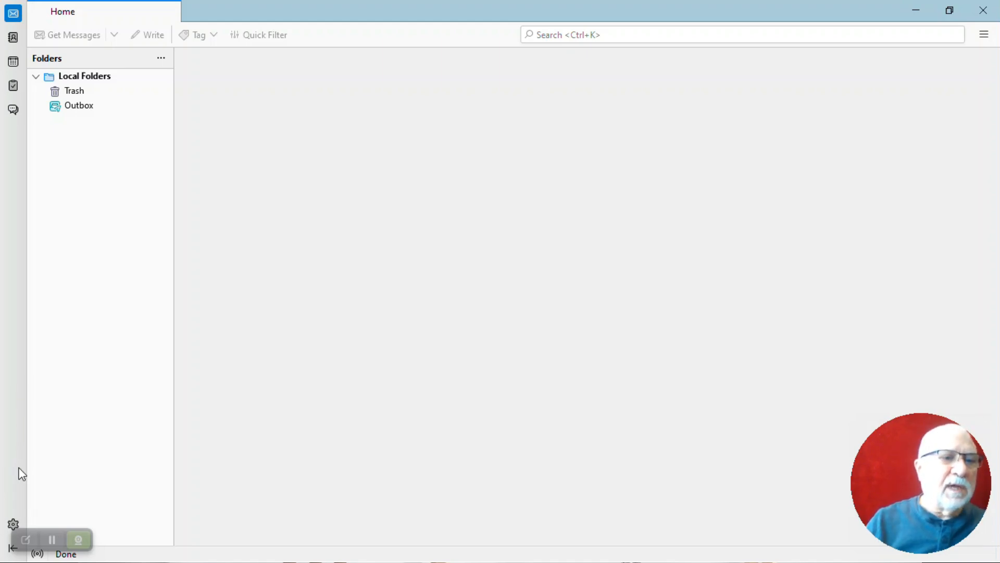
Go to Account Settings from the gear menu and expand the Account Actions dropdown
left_click(14, 524)
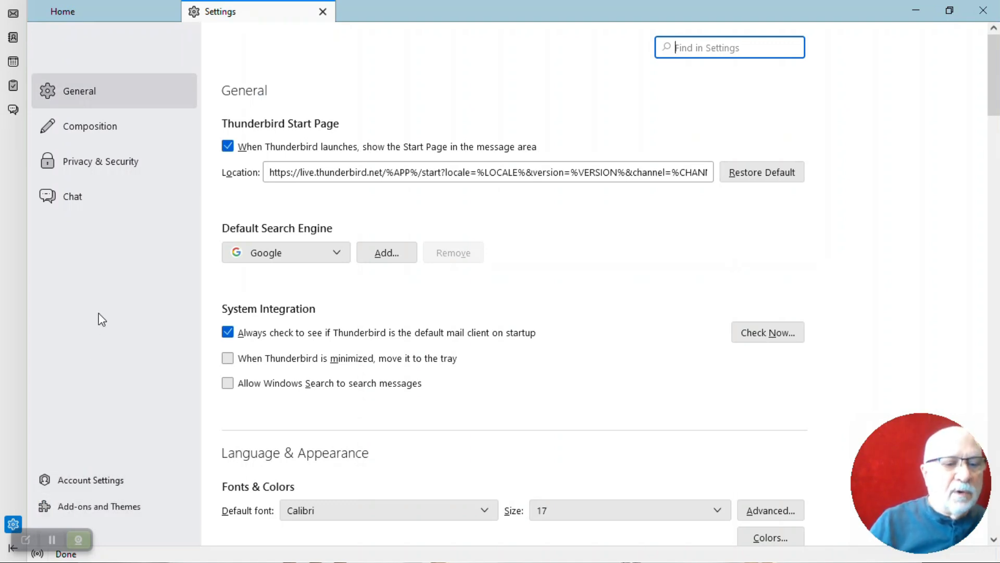
left_click(120, 481)
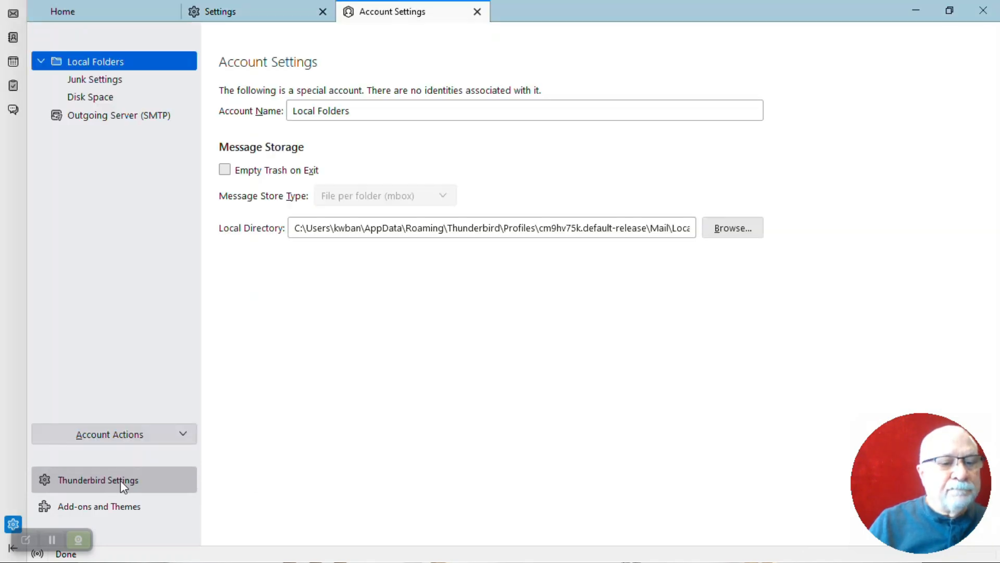
left_click(184, 433)
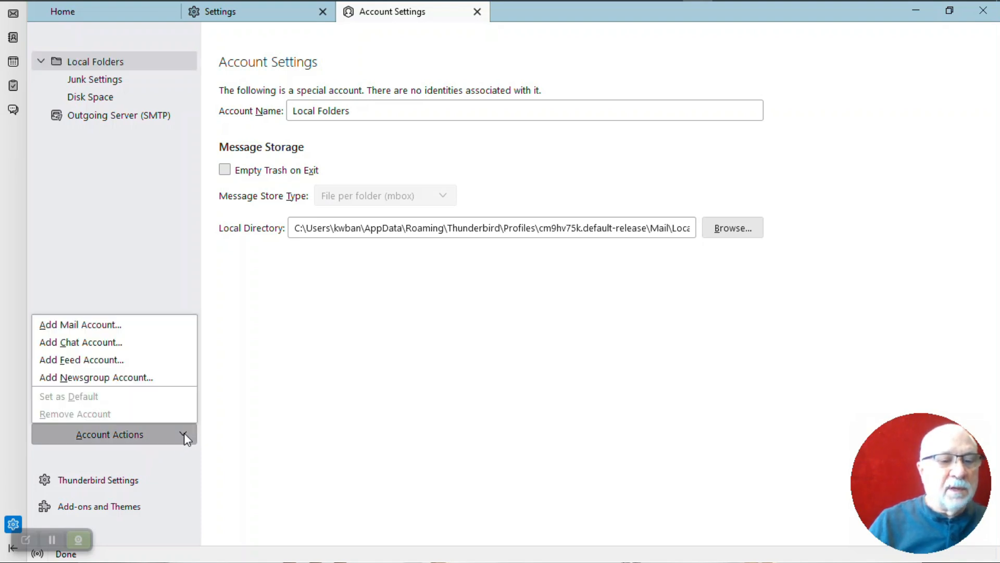
Choose Add Mail Account, paste the email address and password from clipboard history, and continue
left_click(82, 325)
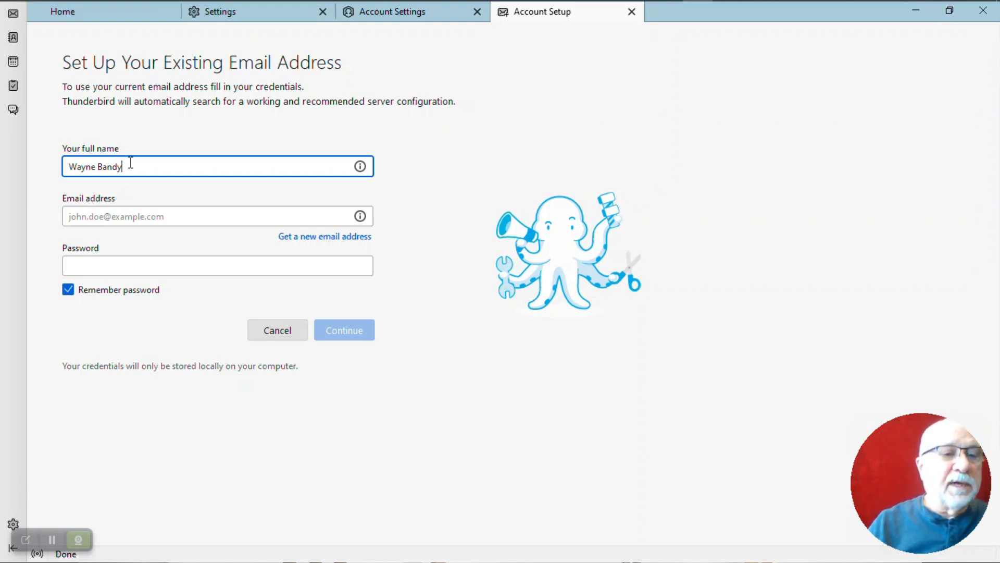
left_click(134, 216)
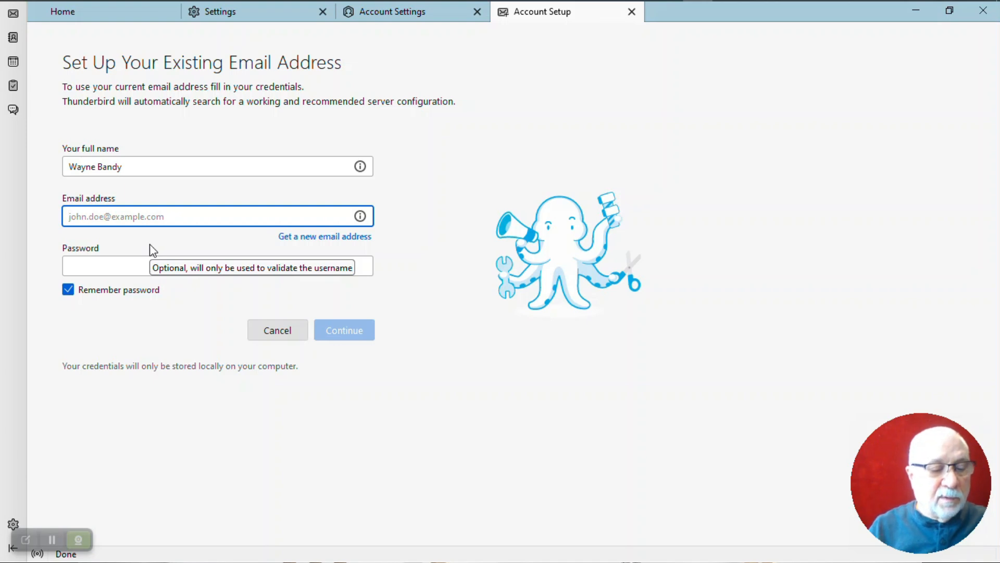
key("ctrl+grave")
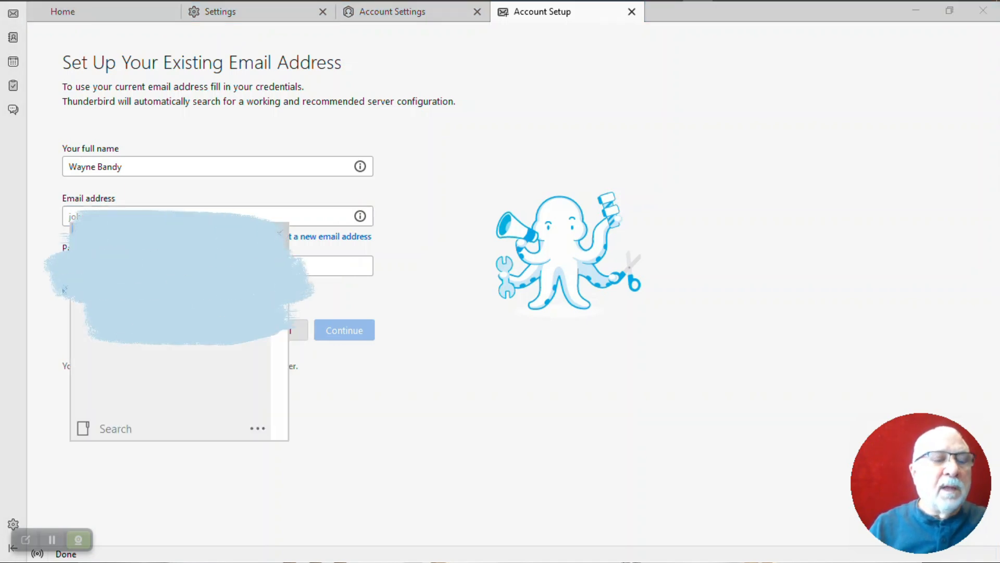
double_click(150, 250)
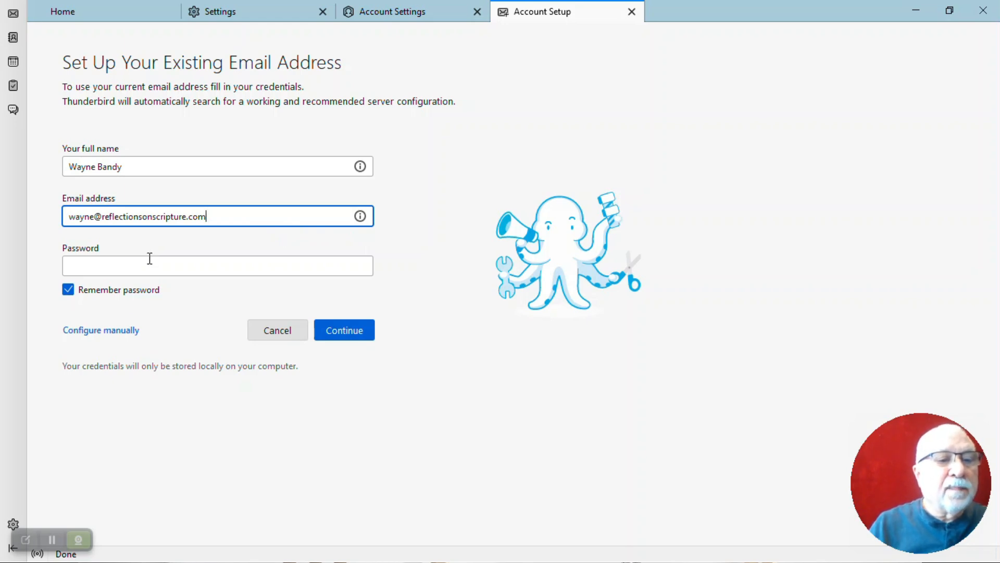
left_click(149, 262)
key("ctrl+grave")
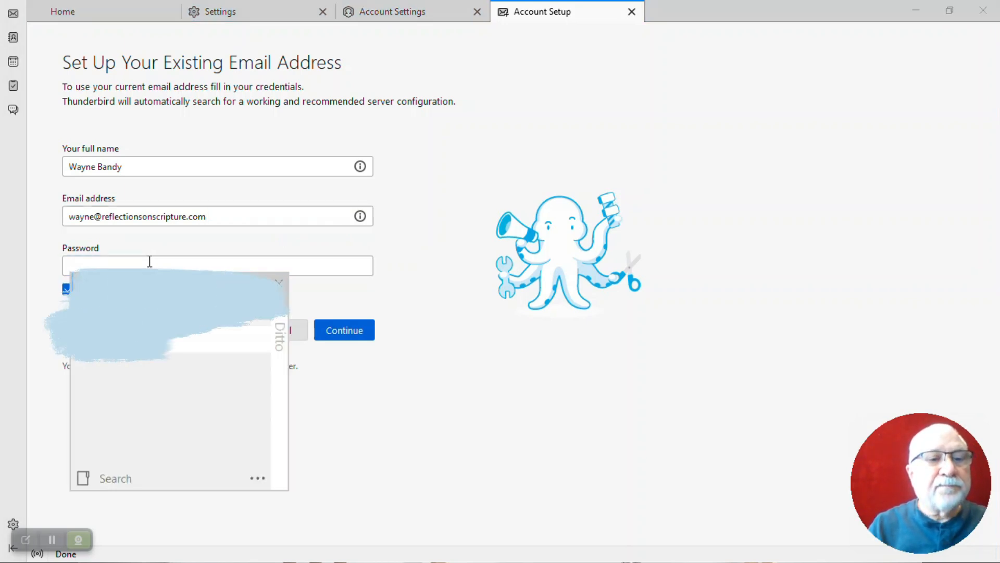
key("Escape")
key("ctrl+v")
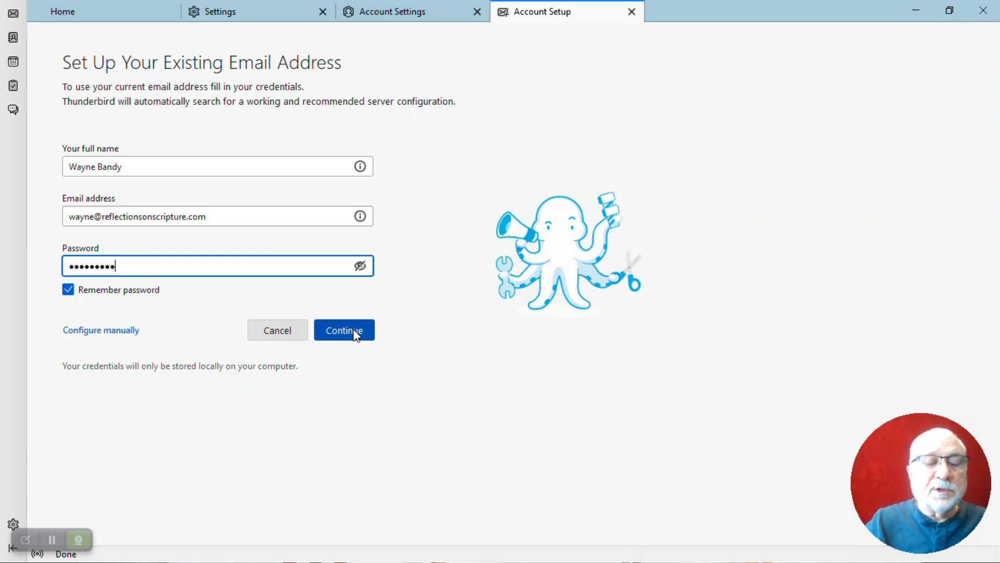
left_click(357, 342)
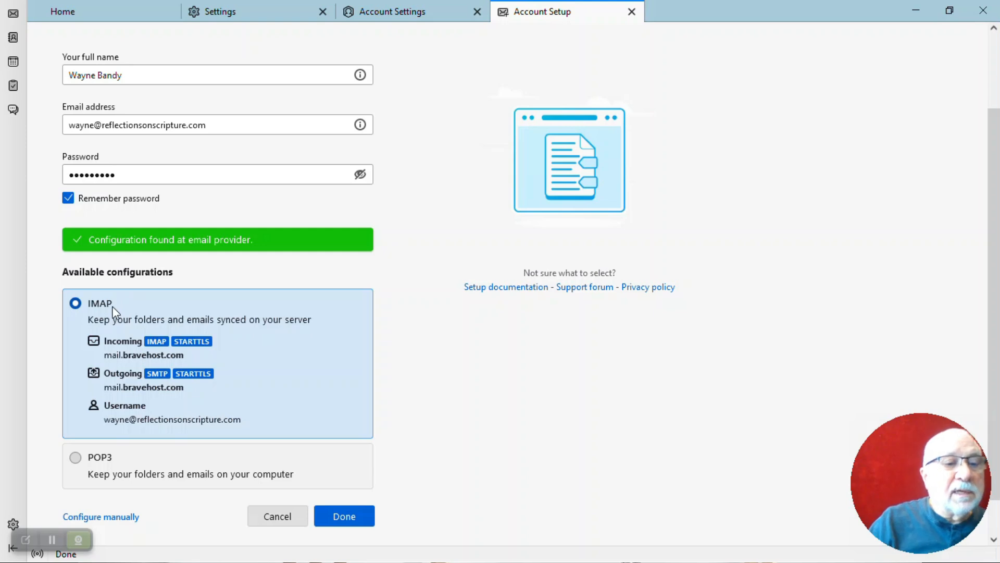
Compare POP3 with IMAP, then create the account using the IMAP configuration on mail.bravehost.com
scroll(112, 308, "up", 3)
scroll(113, 308, "down", 4)
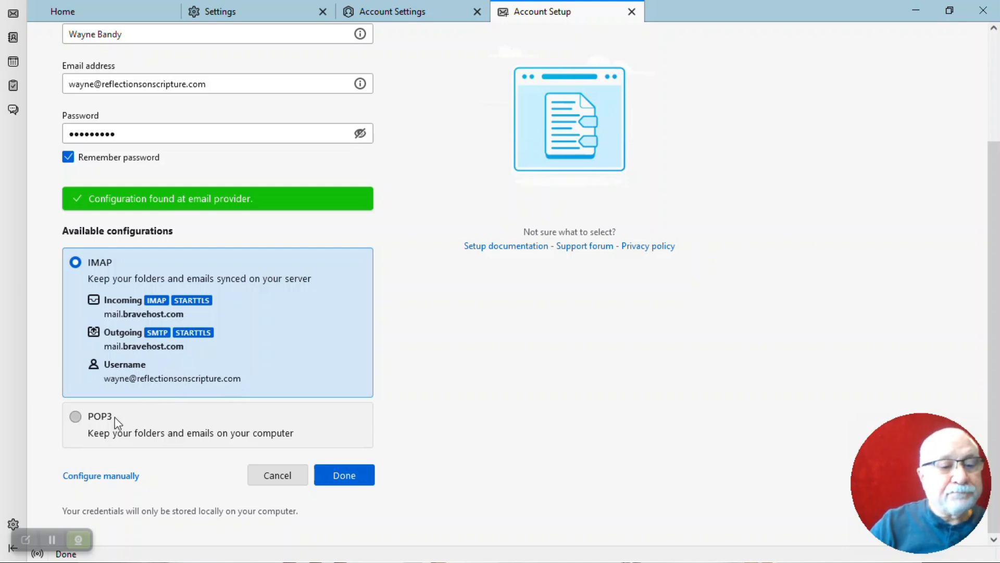
left_click(75, 415)
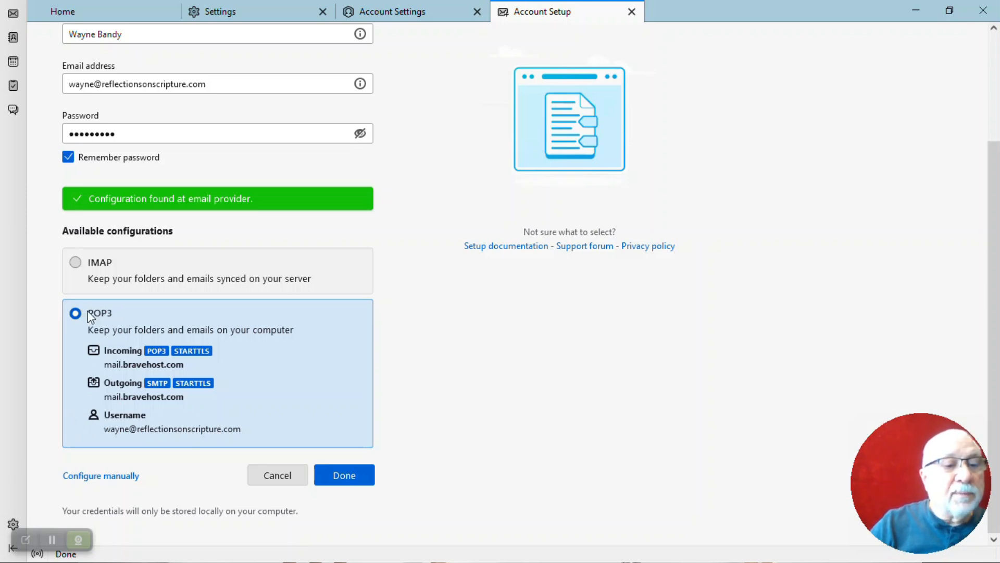
left_click(75, 262)
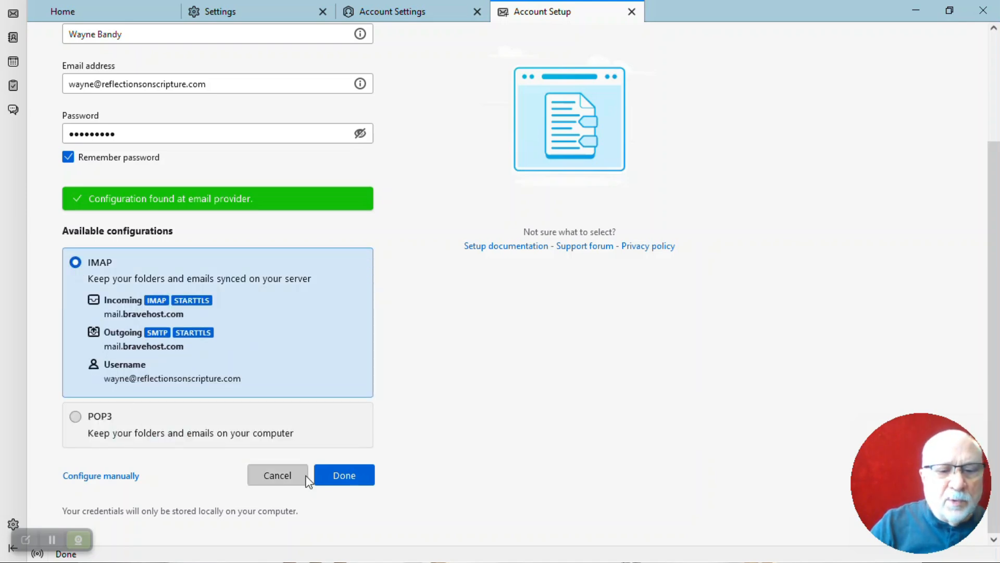
left_click(345, 476)
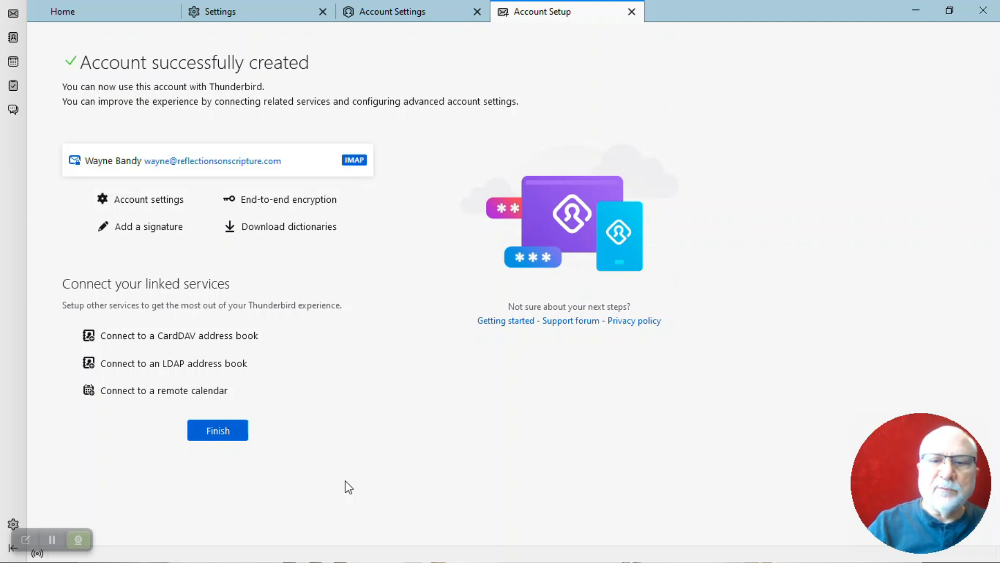
Finish setup, dismiss the System Integration dialog, and view the new account's Inbox with 'Return test email'
left_click(229, 434)
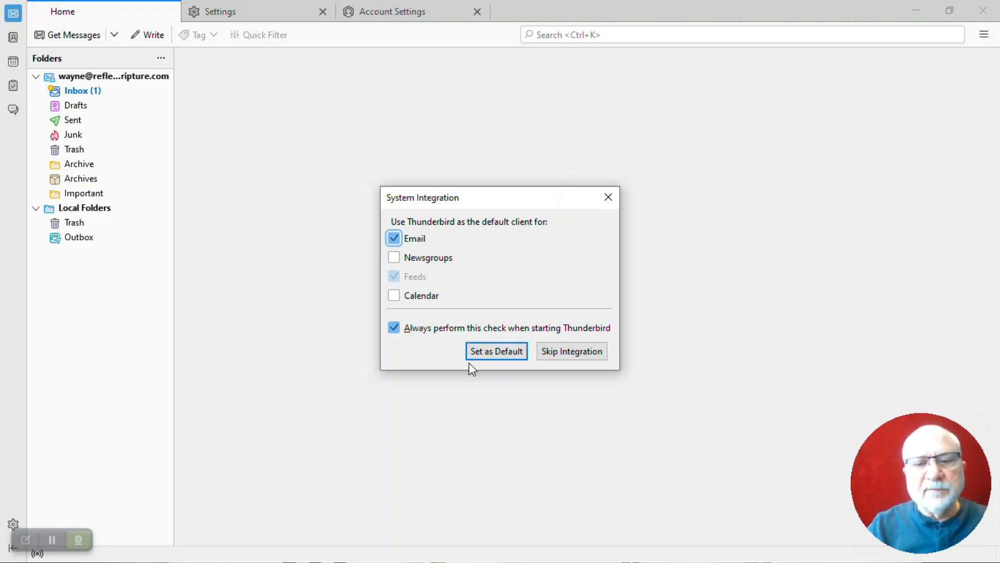
left_click(608, 197)
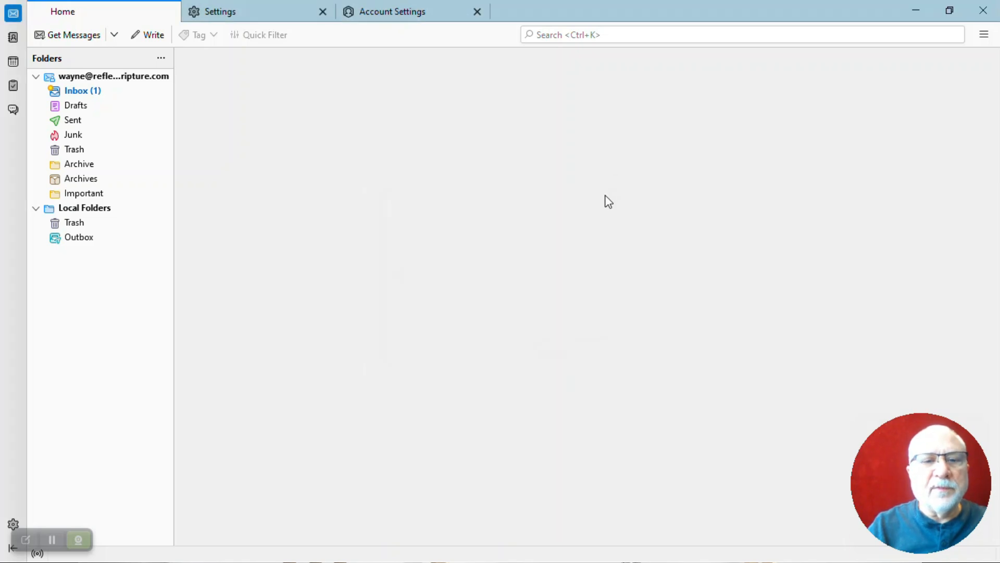
left_click(79, 92)
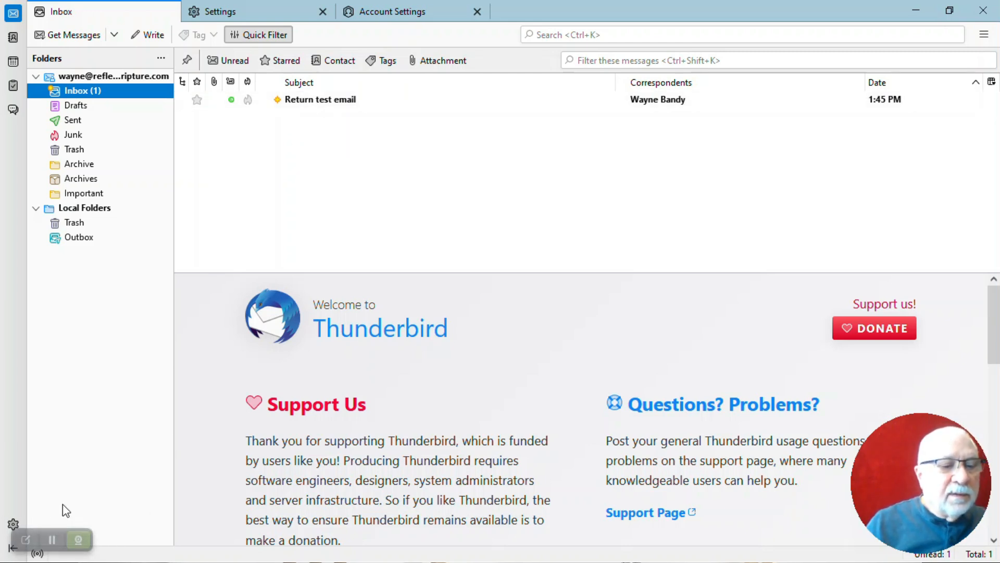
Remove the newly added account via Account Actions, confirm it, and close both settings tabs
left_click(14, 523)
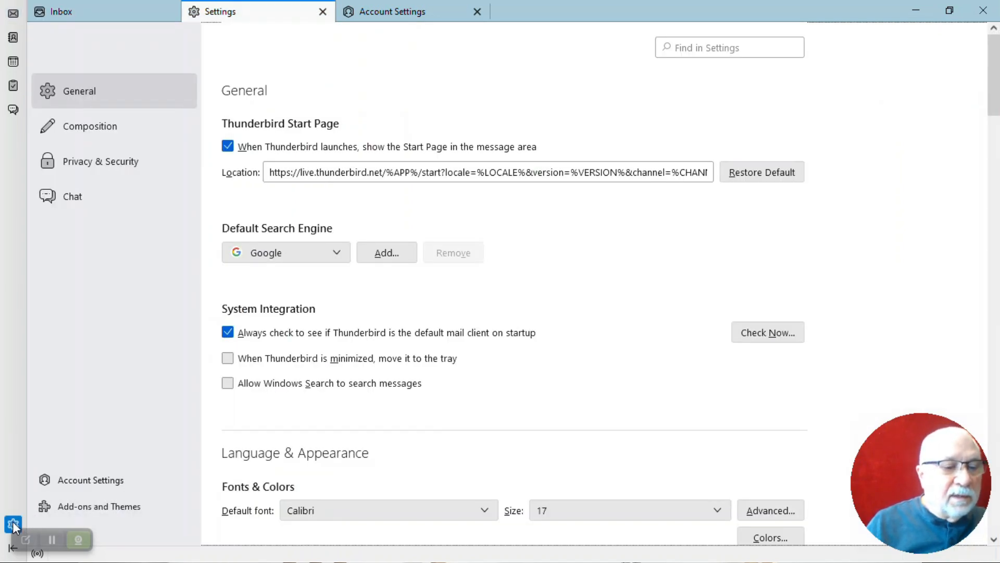
left_click(71, 481)
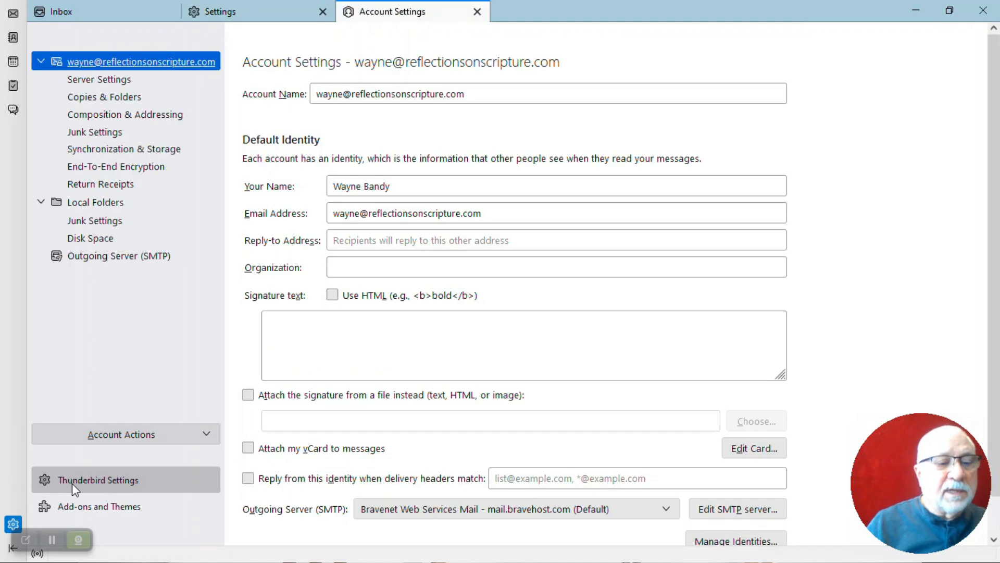
left_click(211, 438)
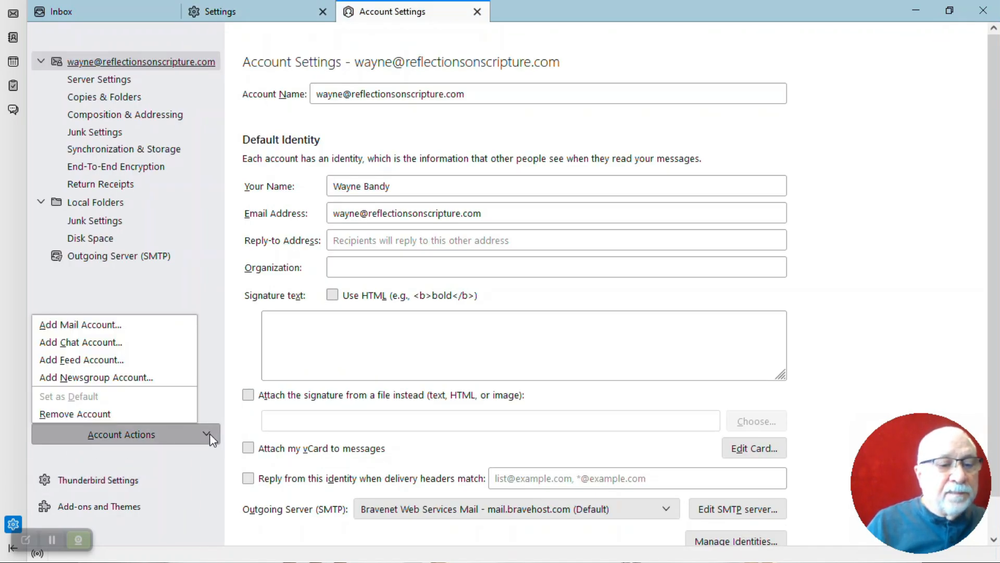
left_click(105, 413)
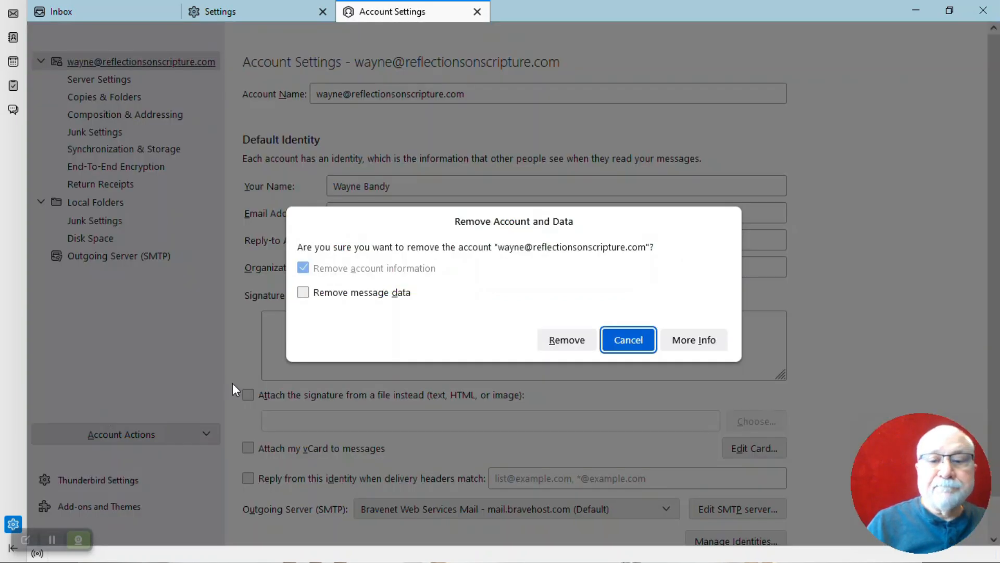
left_click(577, 346)
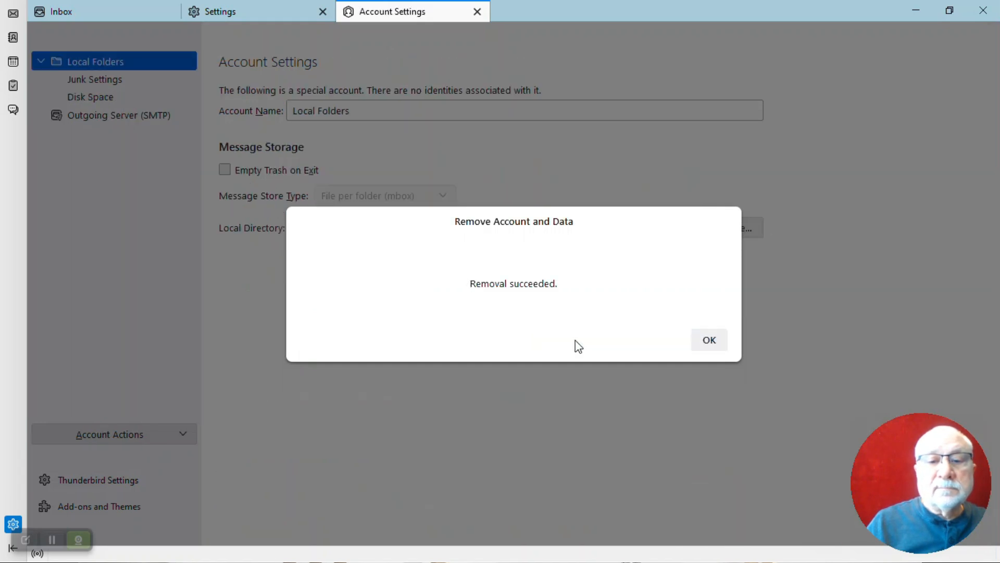
left_click(708, 341)
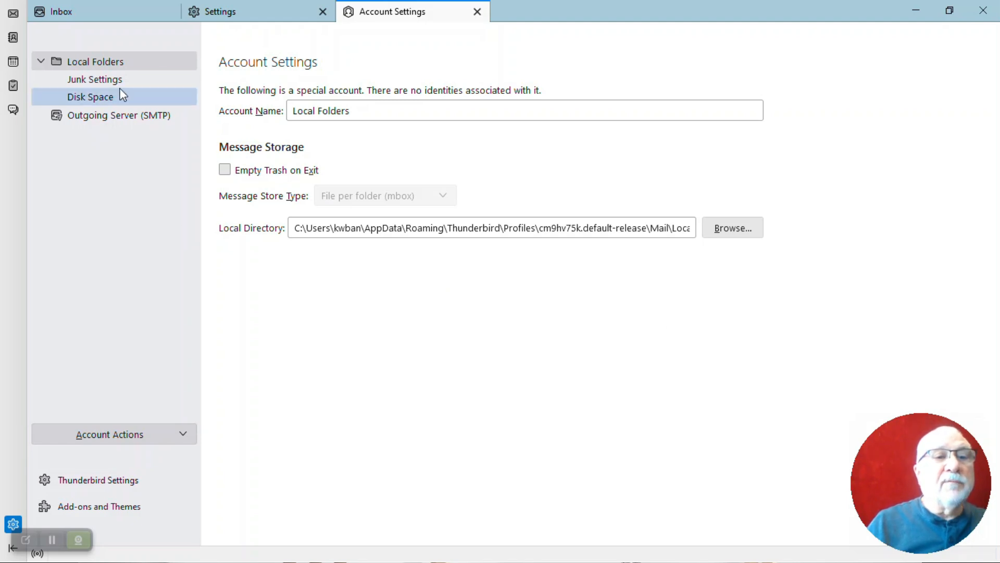
left_click(322, 11)
left_click(322, 11)
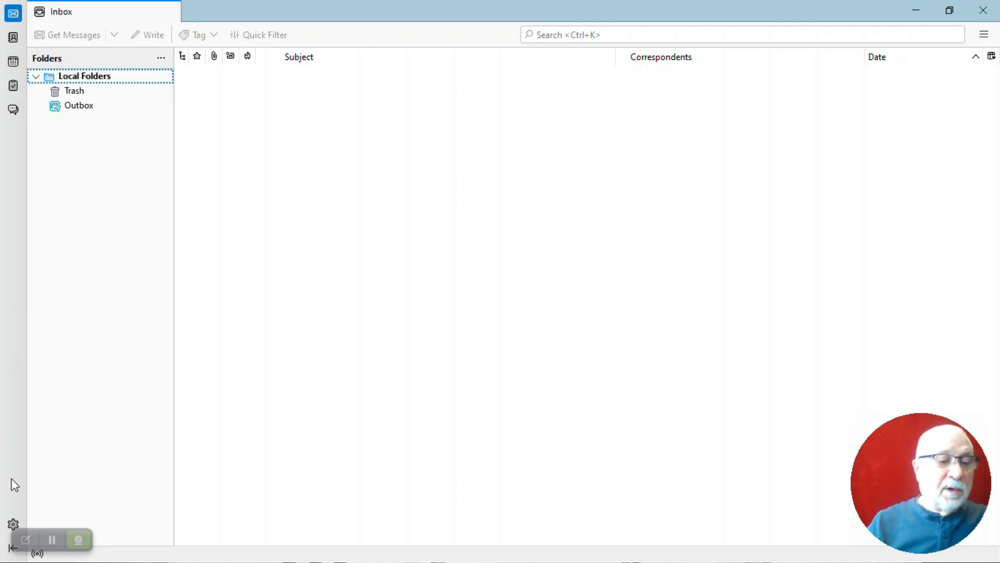
Start Add Mail Account from Settings > Account Settings > Account Actions
left_click(13, 523)
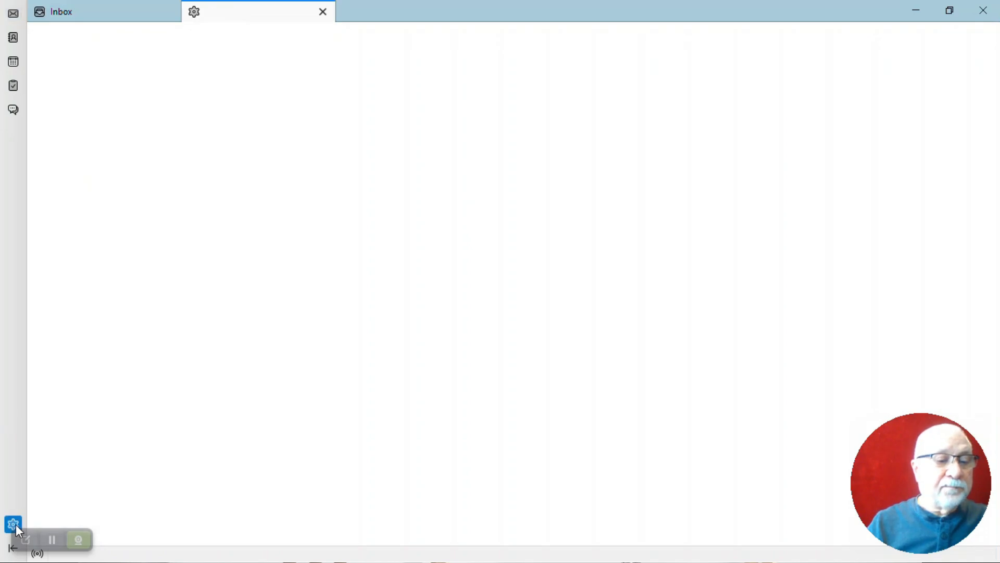
left_click(83, 480)
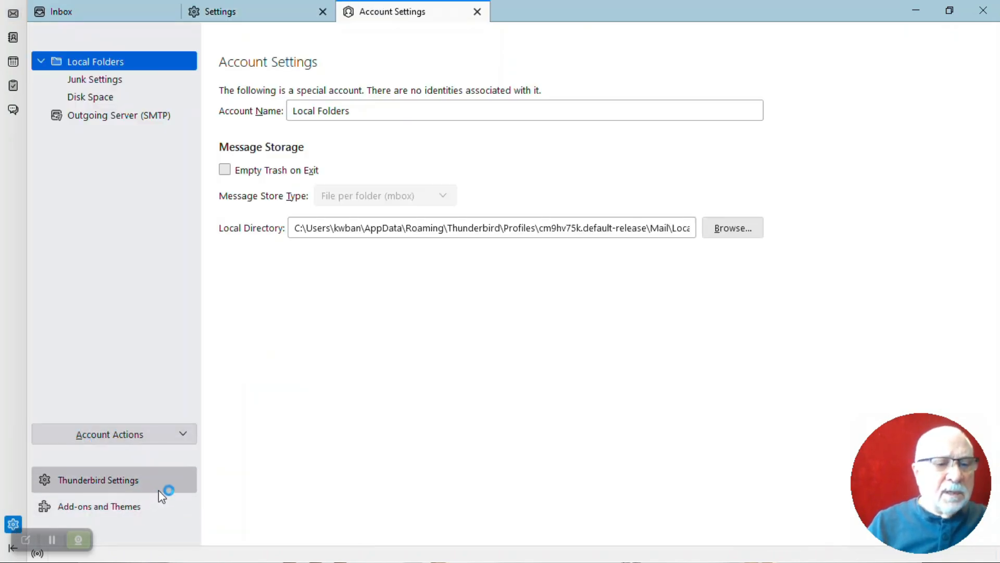
left_click(183, 435)
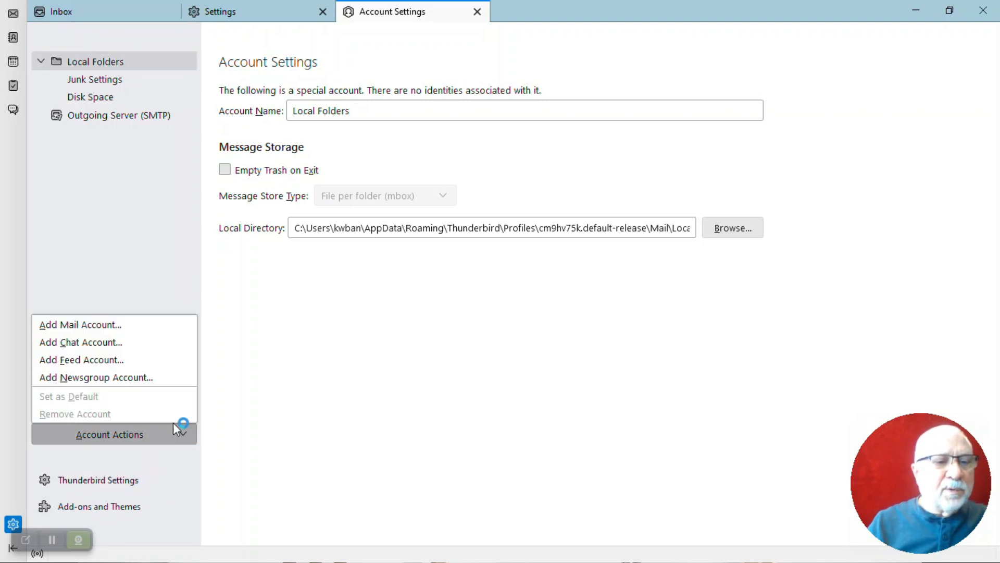
left_click(76, 325)
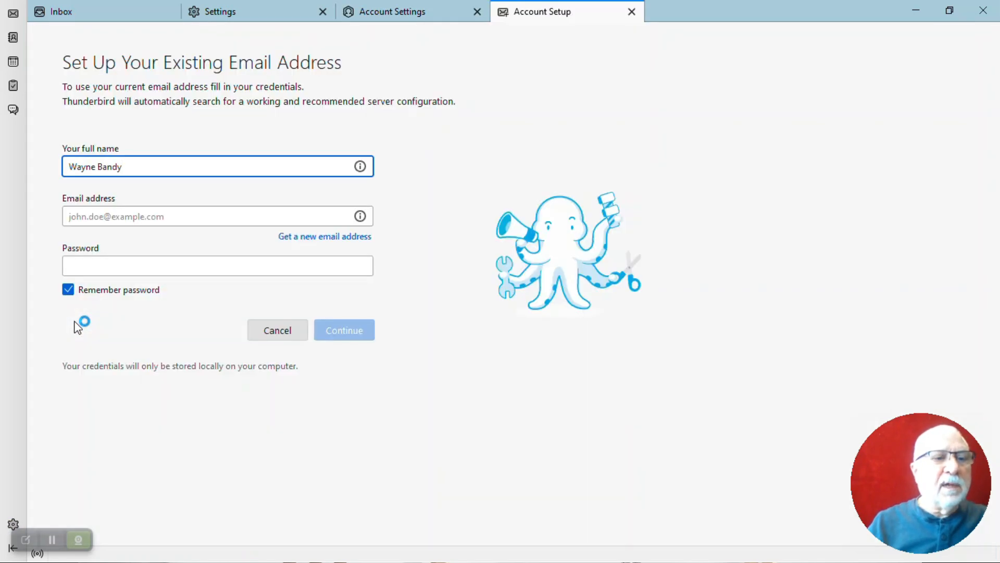
Fill the setup form's email address and password from saved clipboard entries
left_click(123, 218)
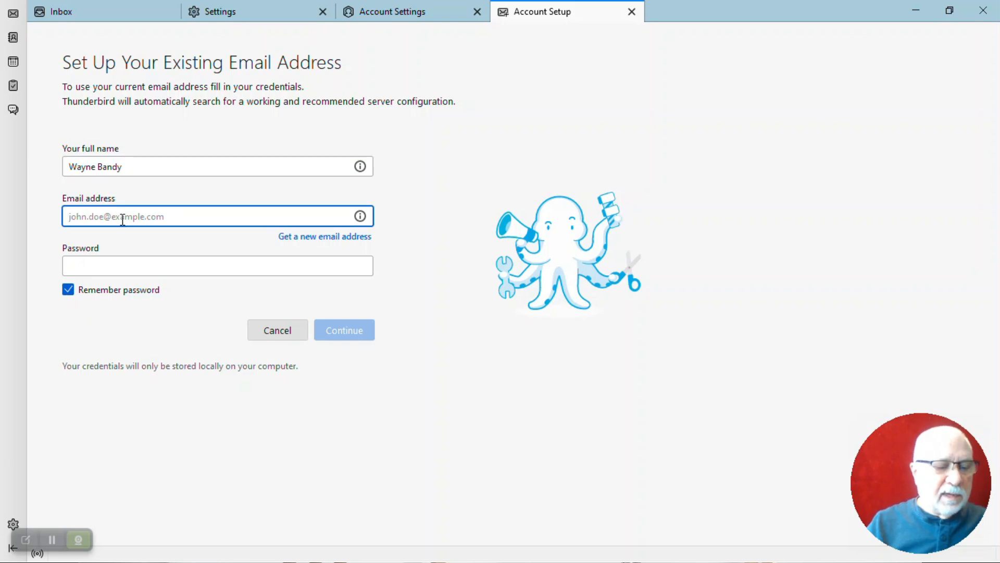
left_click(122, 219)
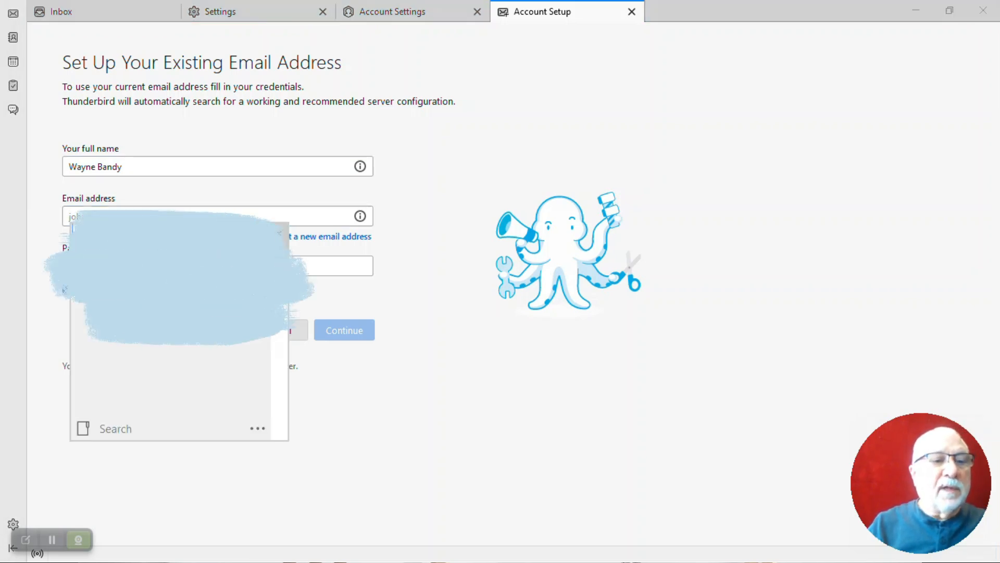
key("Return")
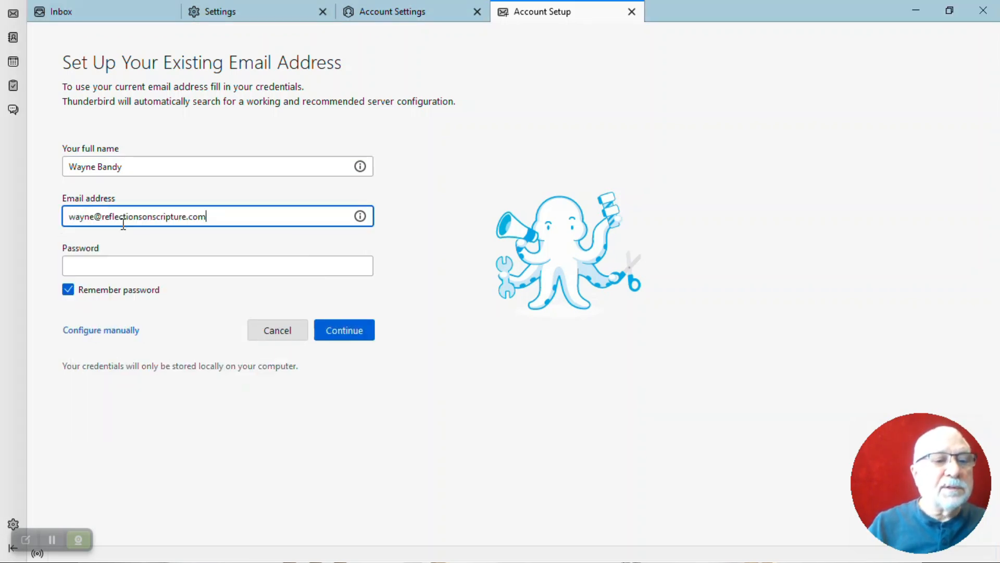
left_click(121, 263)
key("super+v")
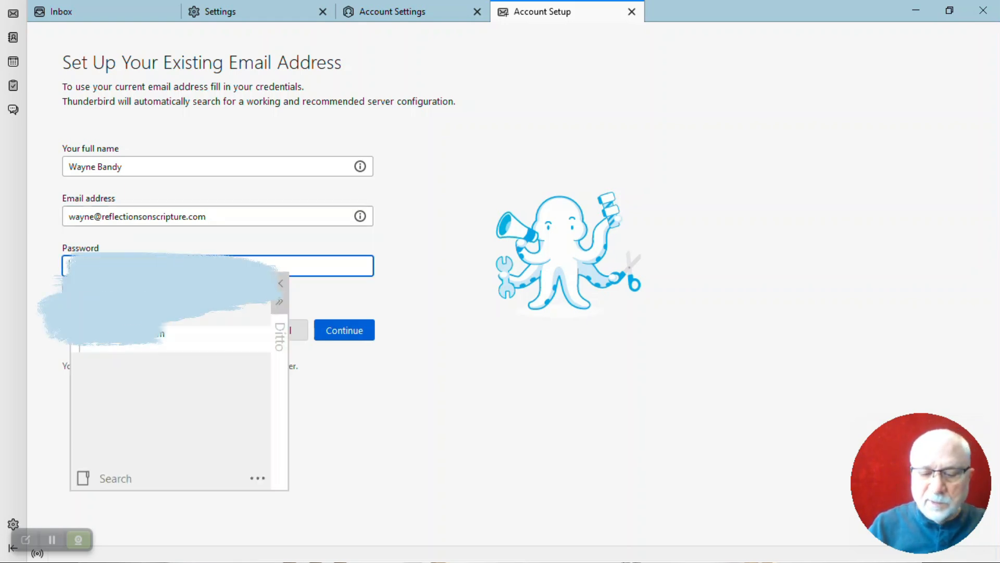
key("Return")
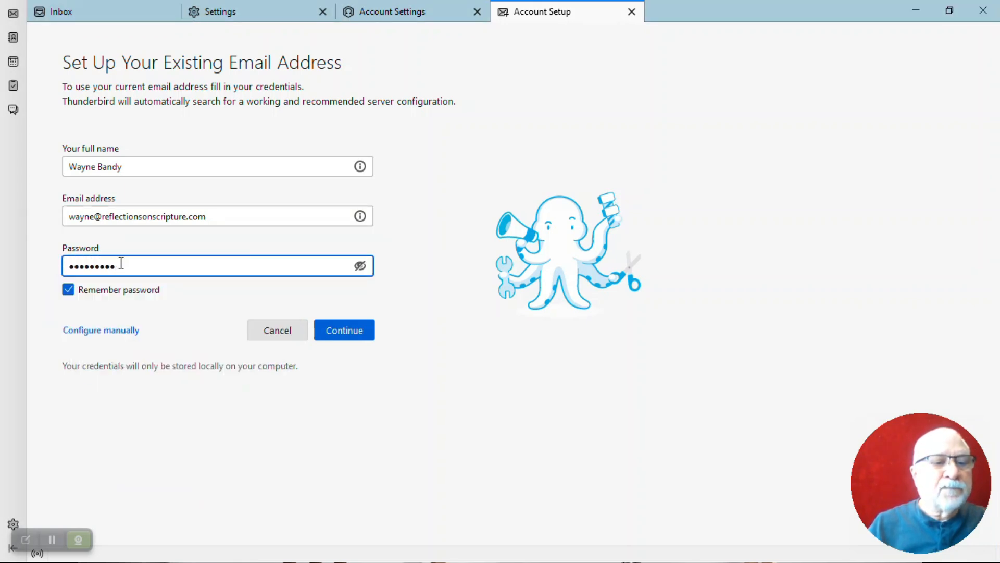
Switch to manual configuration and replace the incoming hostname with mail.bravehost.com
left_click(130, 331)
scroll(235, 338, "down", 2)
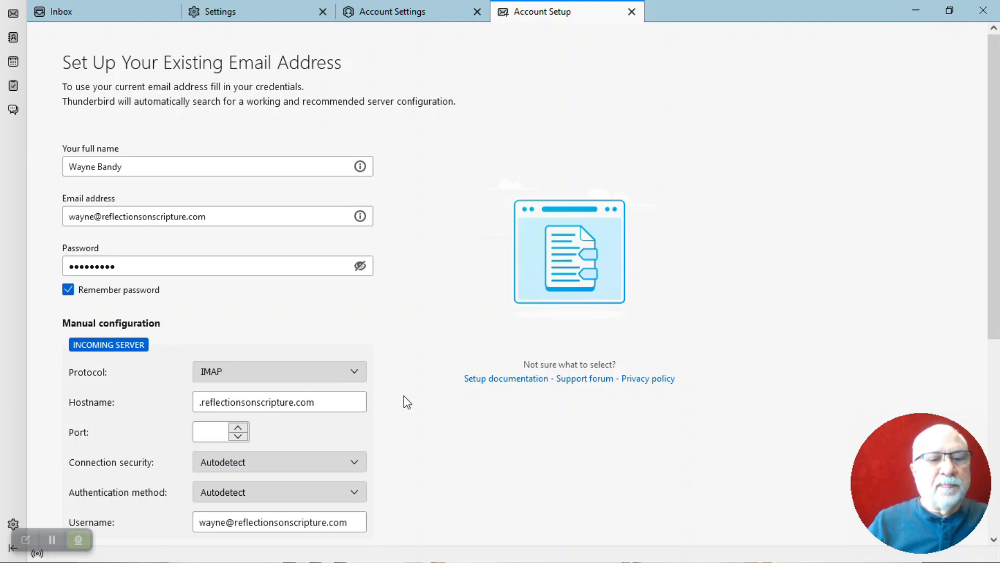
scroll(404, 396, "down", 3)
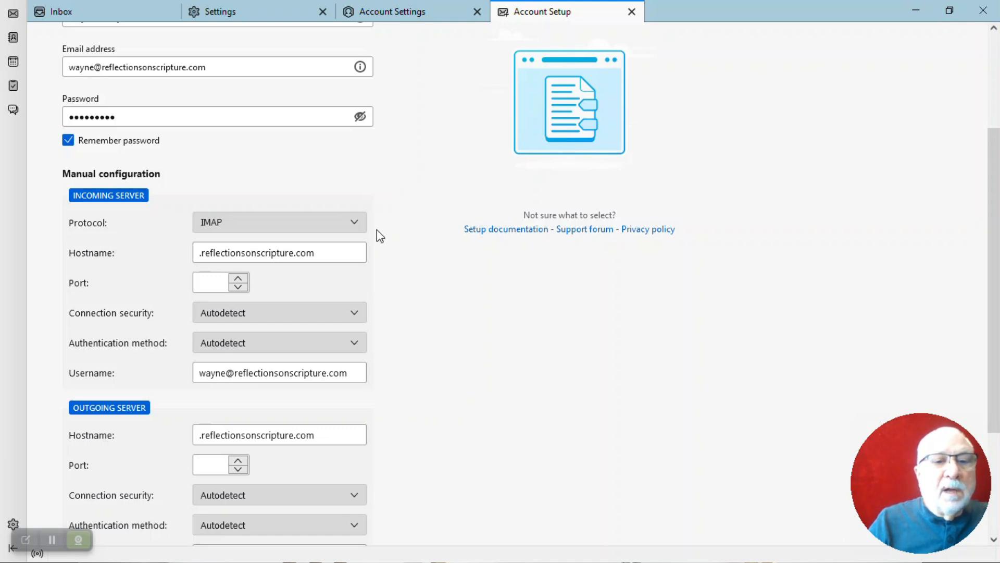
left_click_drag(330, 252, 184, 259)
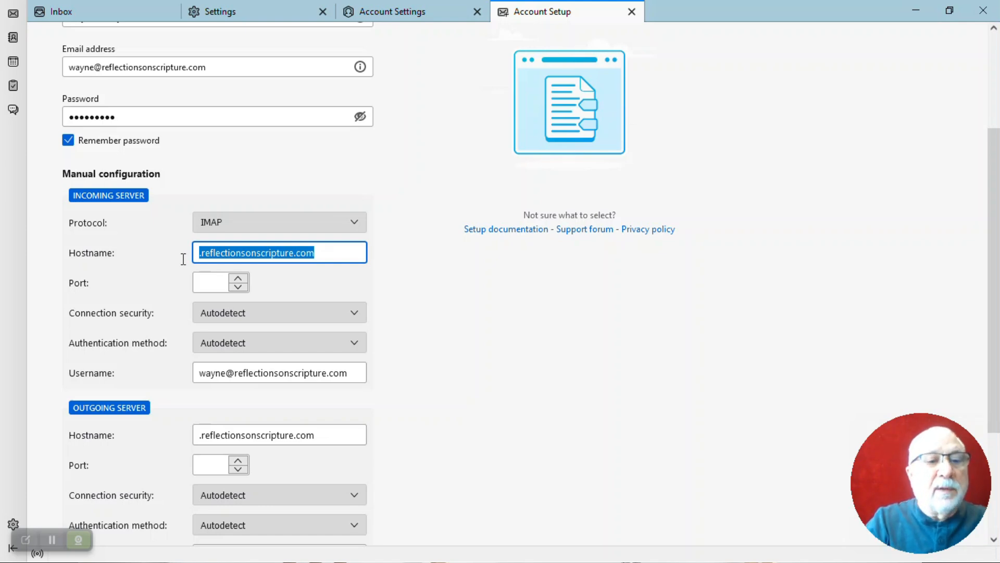
type("mail.")
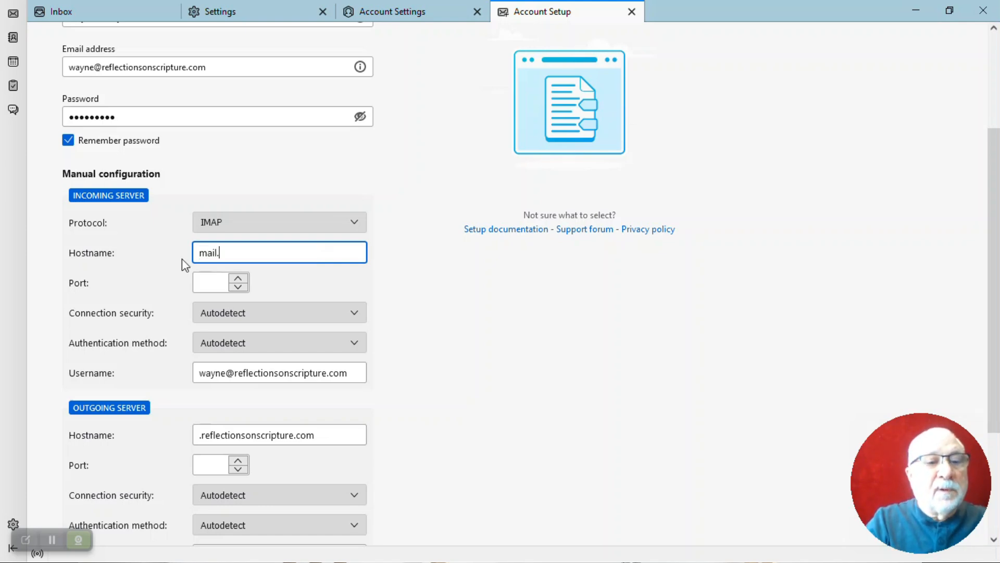
type("braveho")
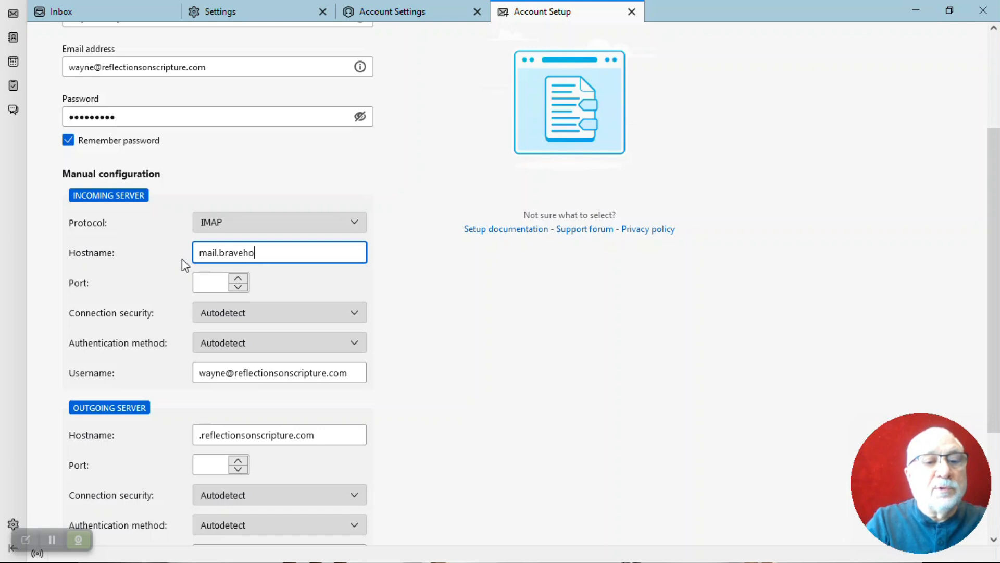
type("st.com")
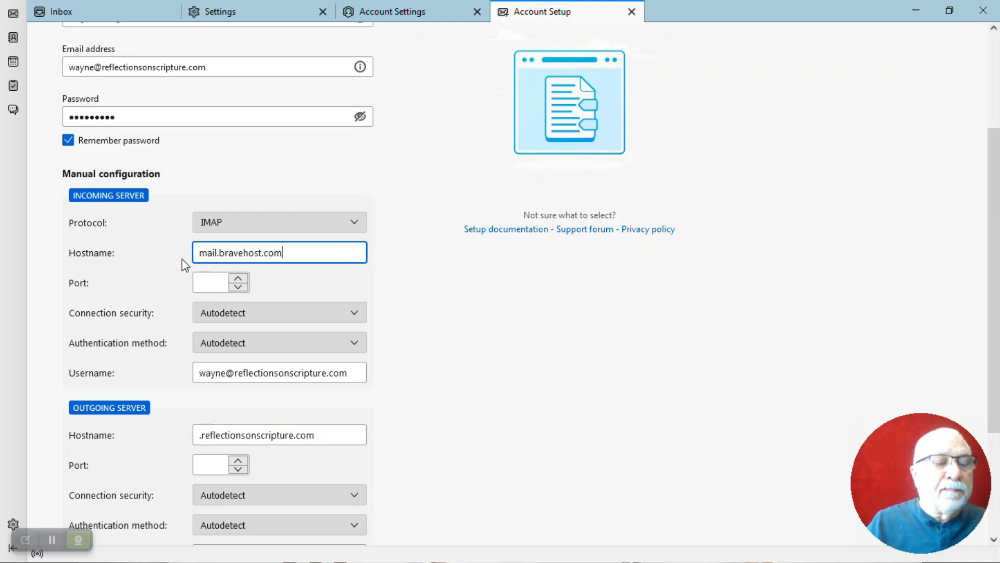
Set the incoming IMAP port to 143, leaving connection security unchanged
left_click(207, 284)
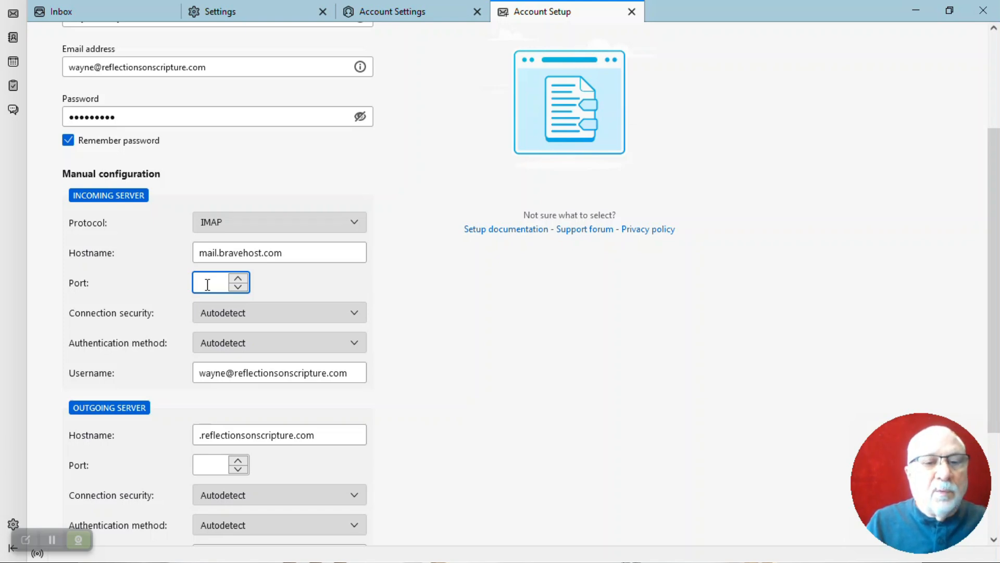
key("alt+Tab")
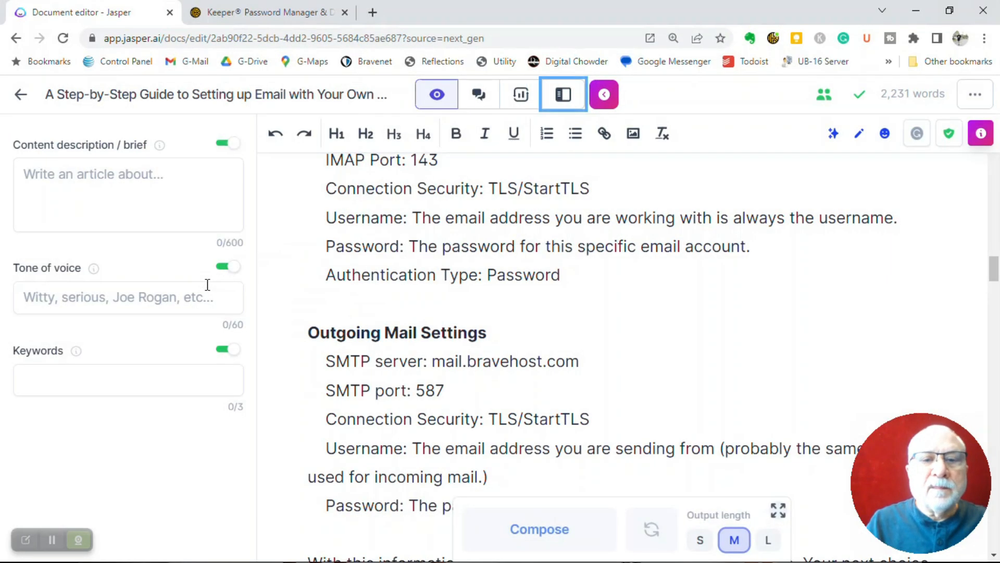
key("alt+Tab")
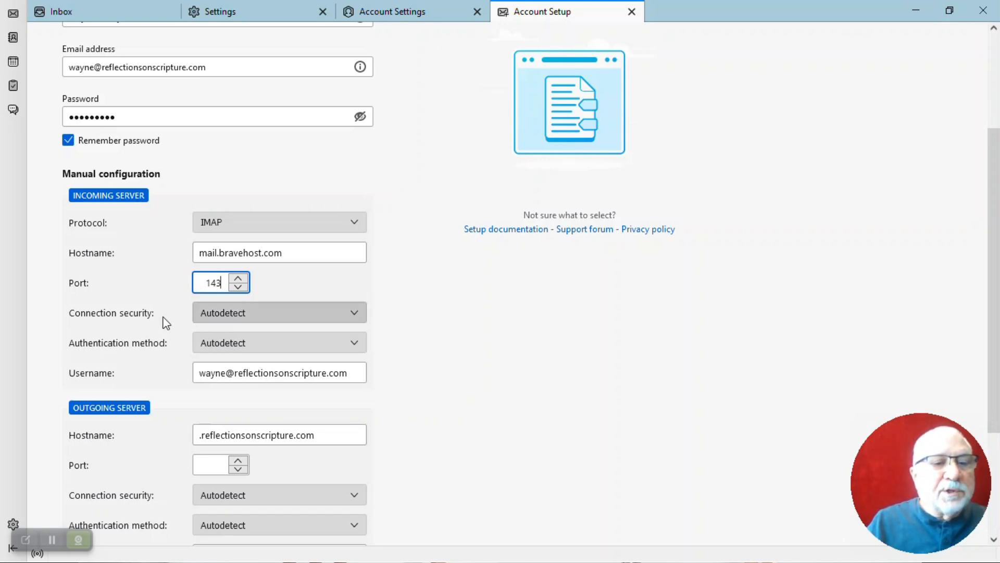
left_click(371, 317)
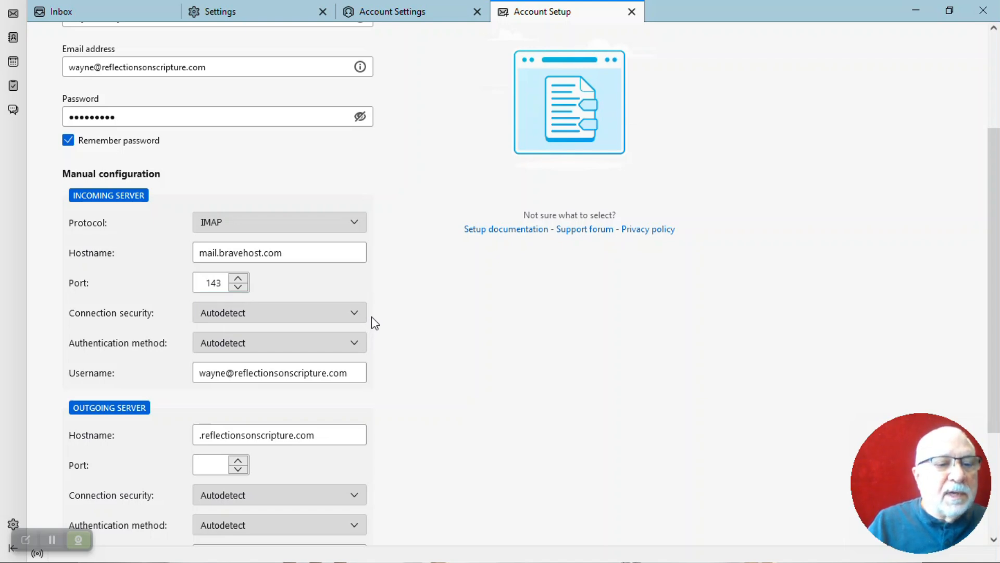
scroll(371, 317, "down", 3)
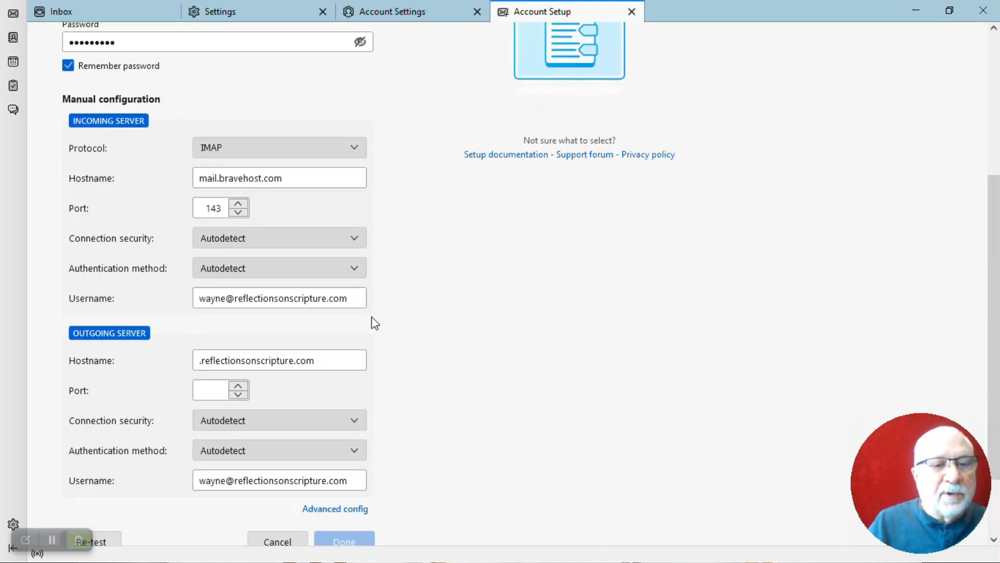
left_click(355, 240)
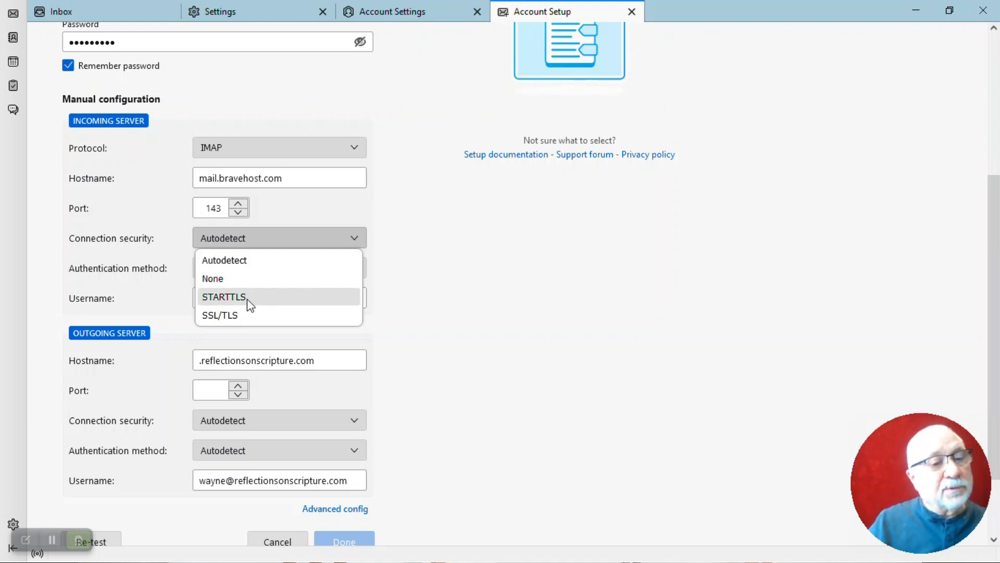
left_click(402, 299)
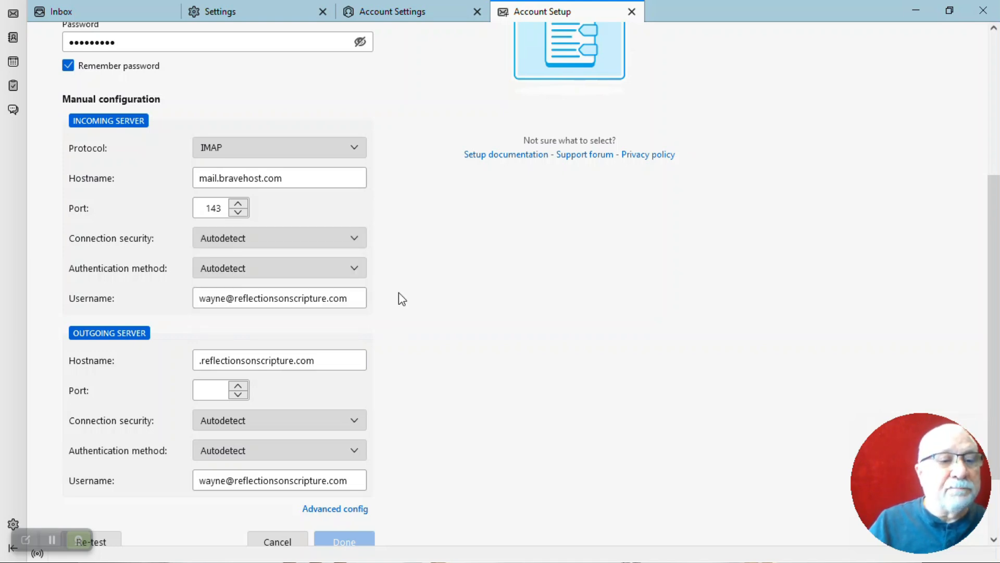
scroll(388, 336, "down", 2)
scroll(399, 340, "up", 2)
scroll(400, 339, "down", 2)
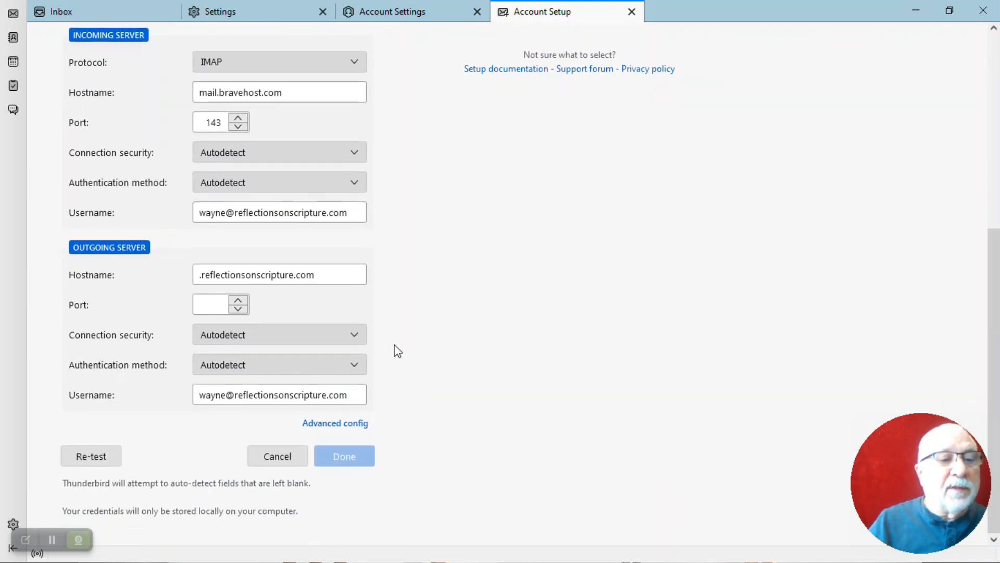
Replace the outgoing hostname with mail.bravehost.com and enter outgoing port 587
left_click(330, 275)
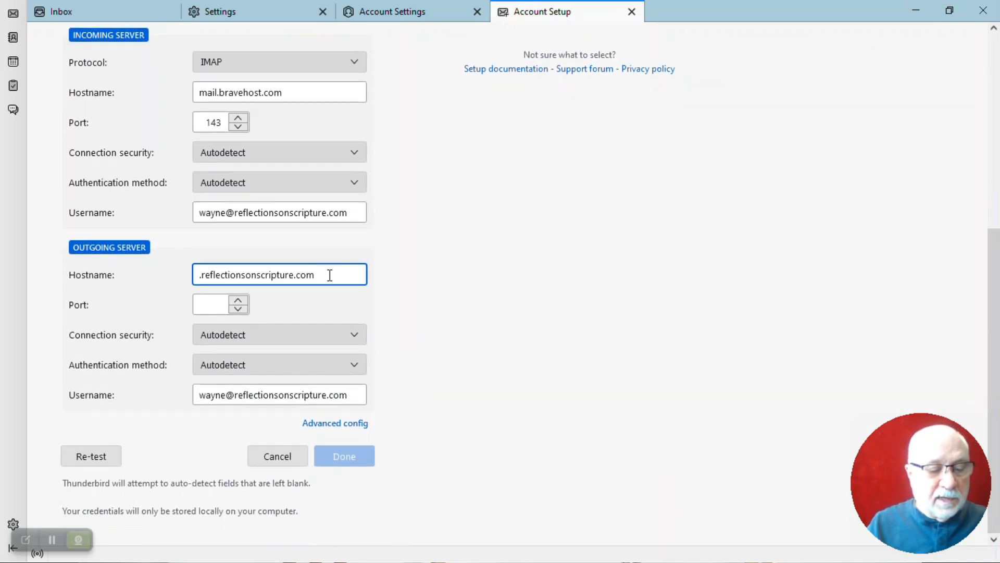
key("ctrl+a")
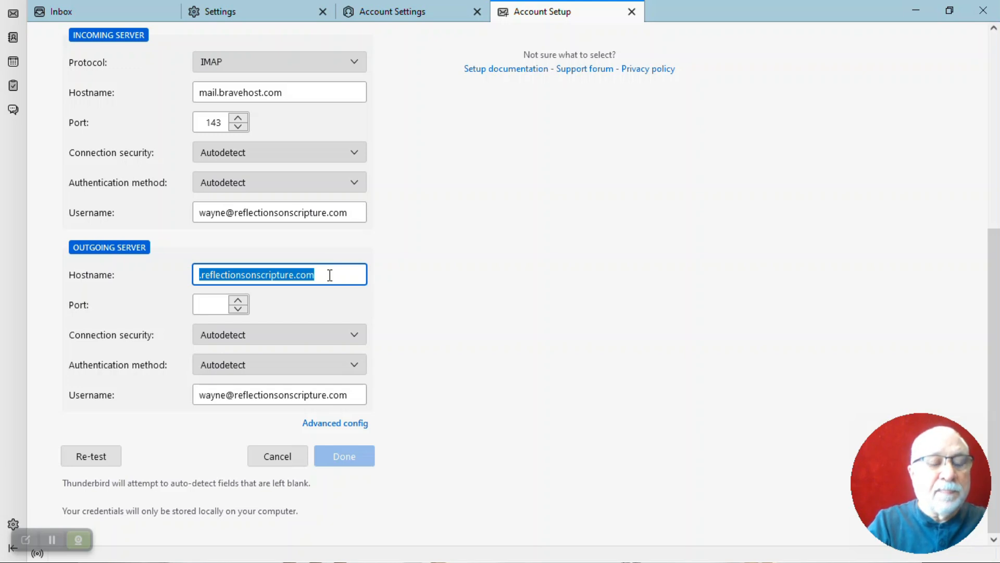
type("mail")
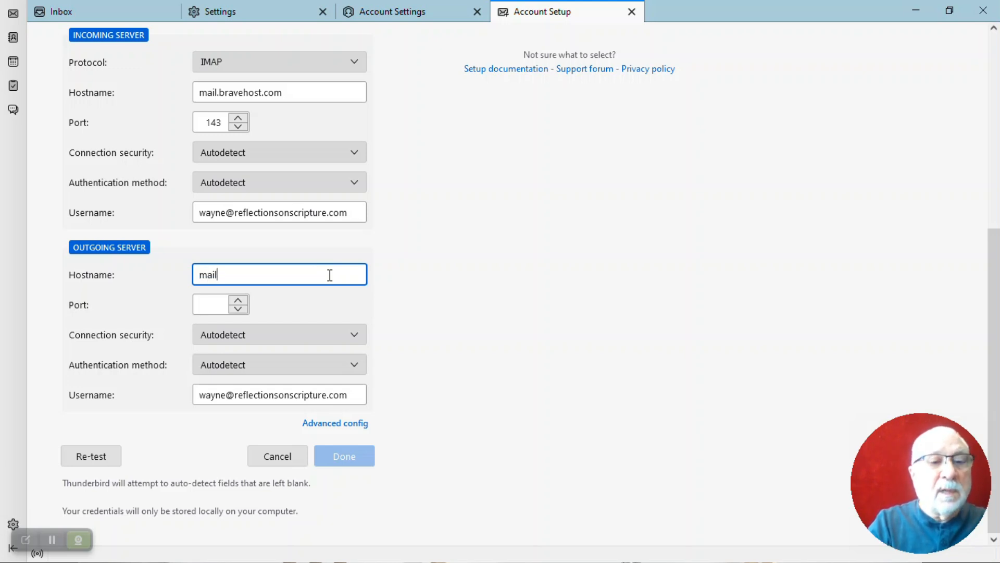
type(".brav")
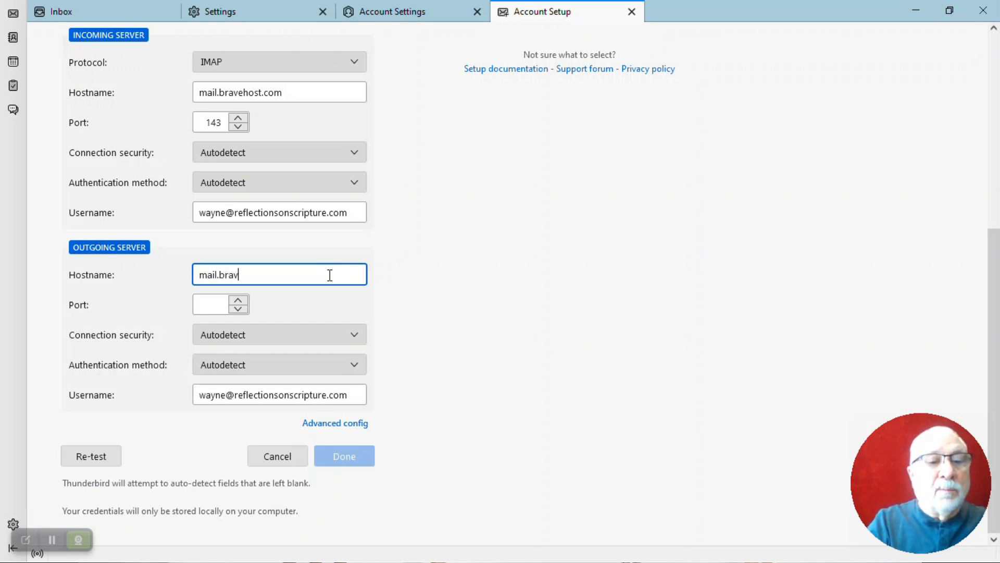
type("ehost.com")
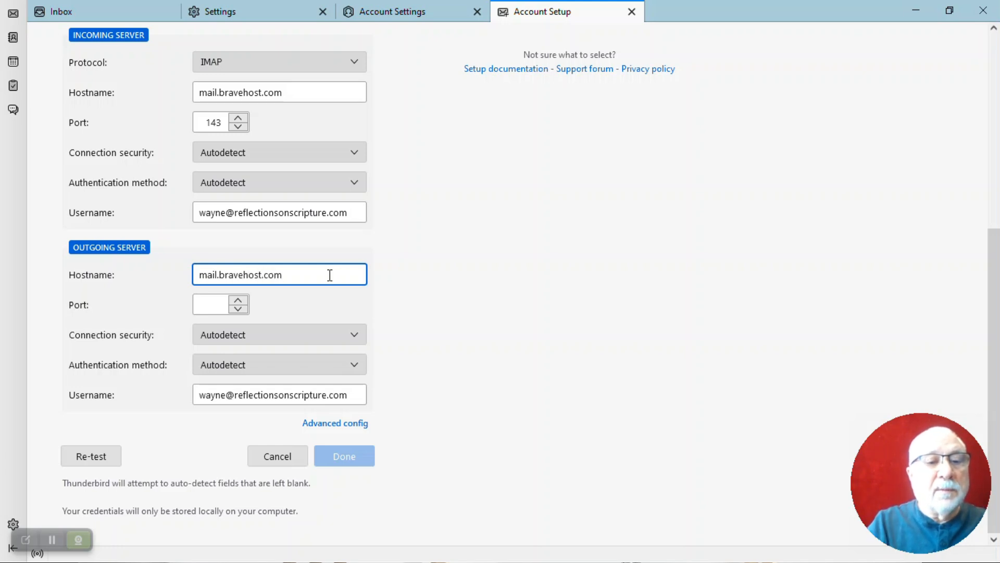
left_click(207, 305)
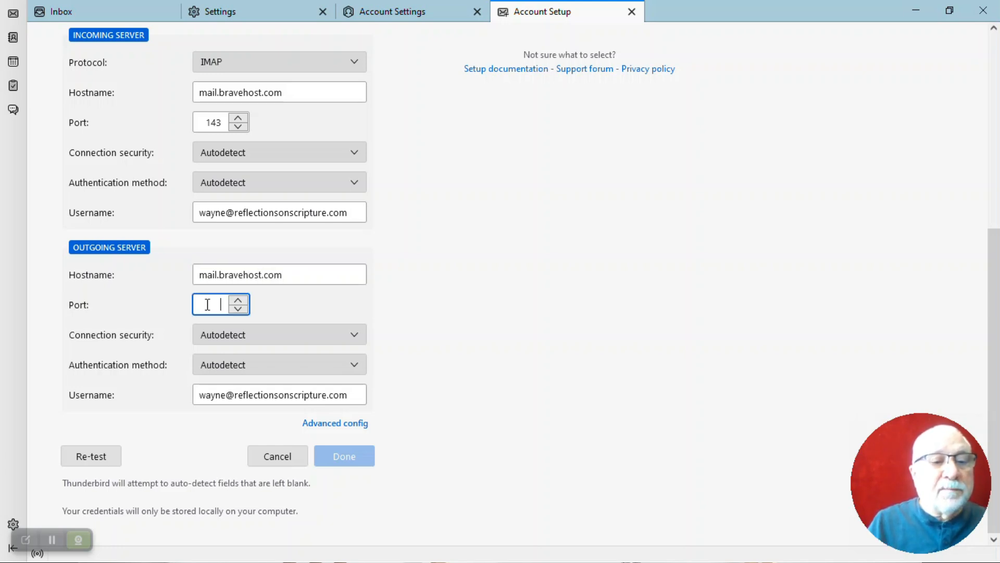
type("587")
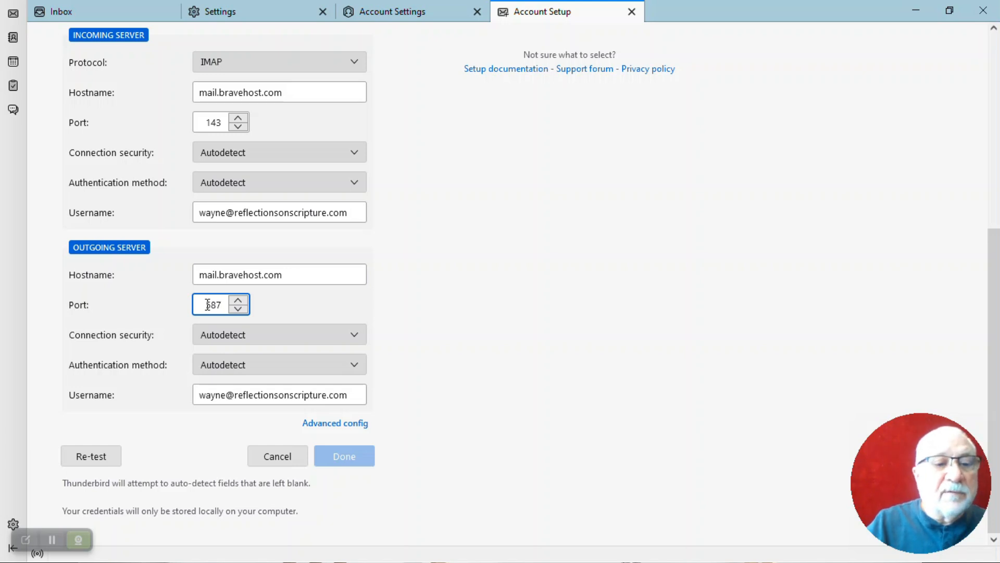
left_click(398, 347)
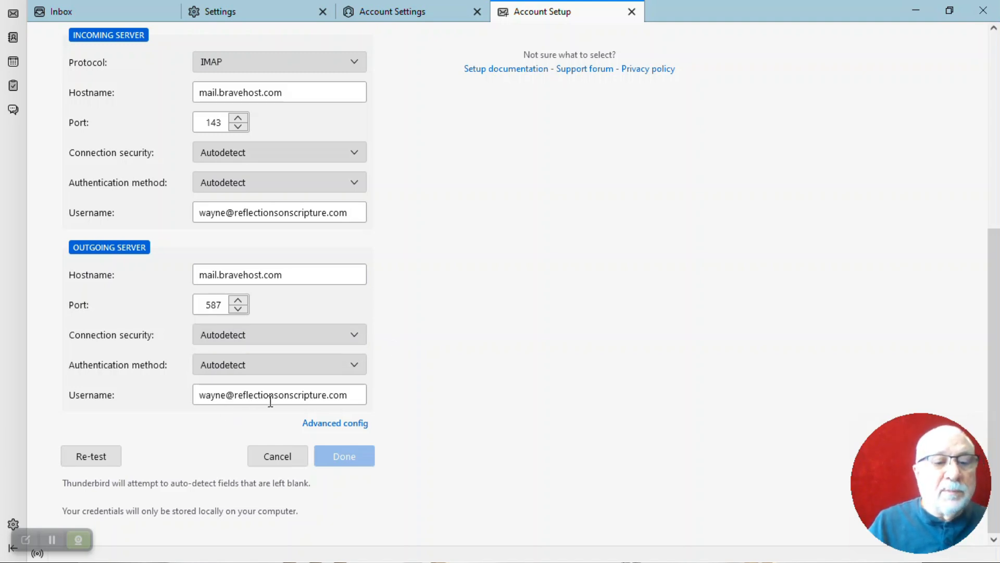
scroll(270, 402, "up", 2)
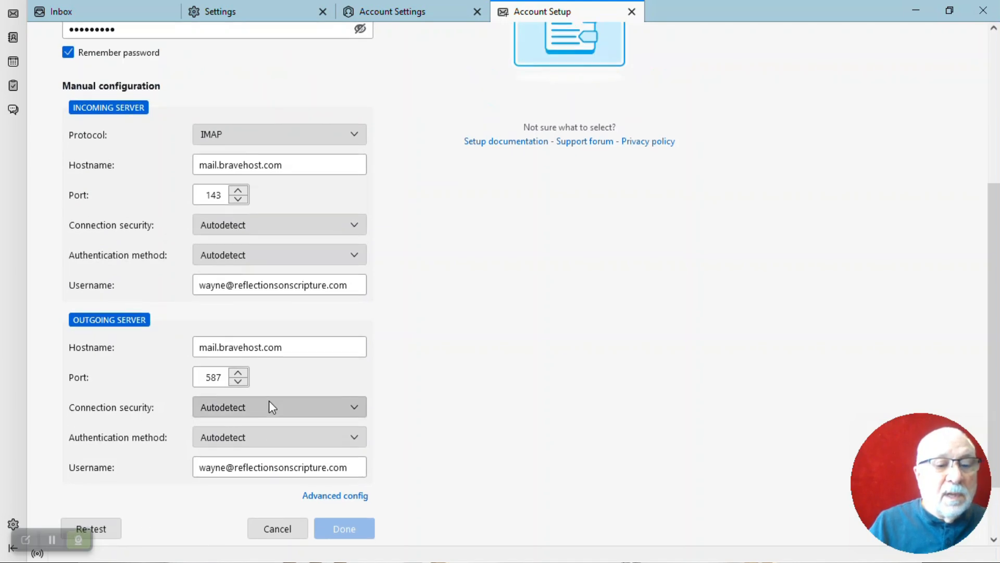
scroll(271, 404, "down", 2)
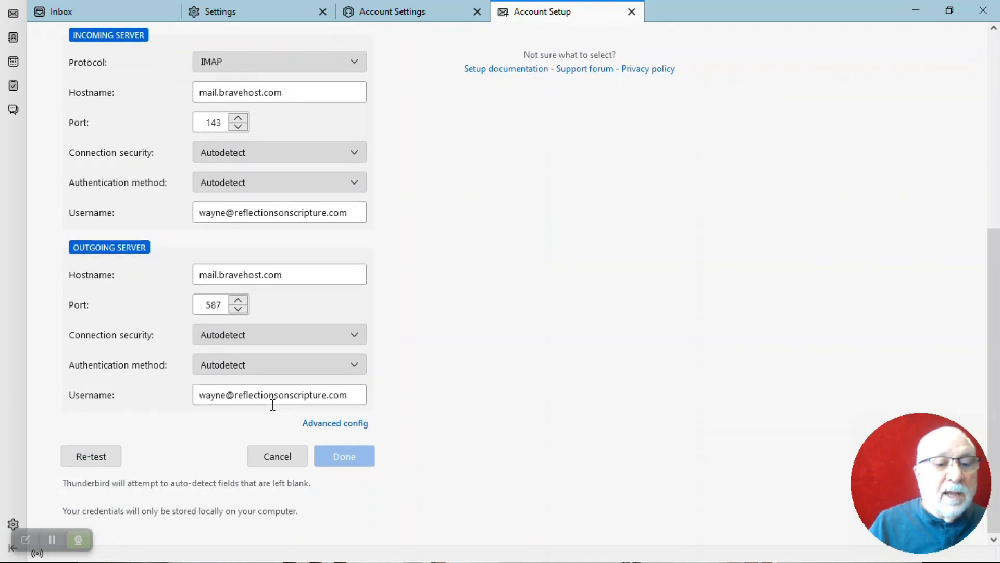
Re-test the manual STARTTLS server settings, create the account, and open its Inbox showing 'Return test email'
left_click(93, 458)
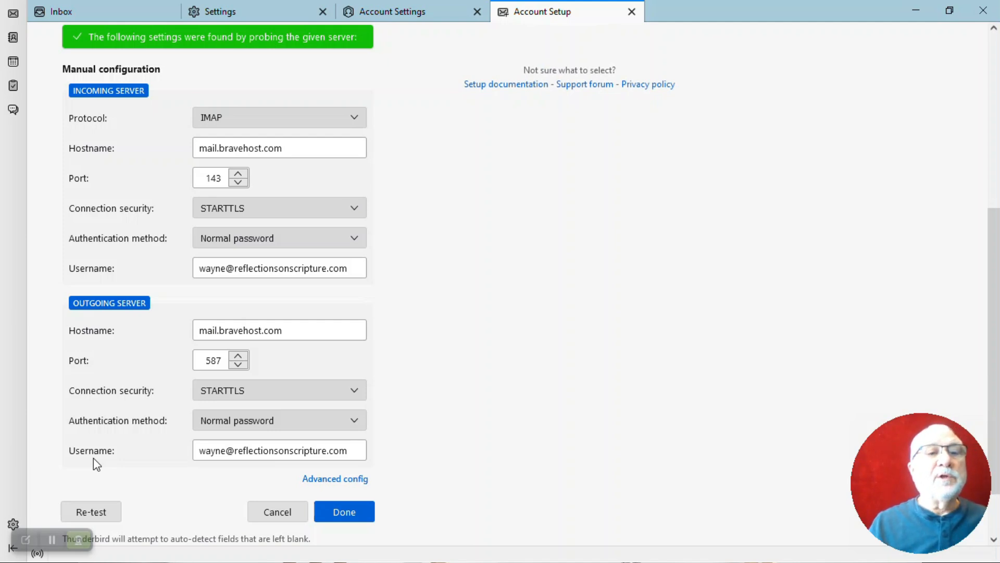
scroll(495, 416, "up", 3)
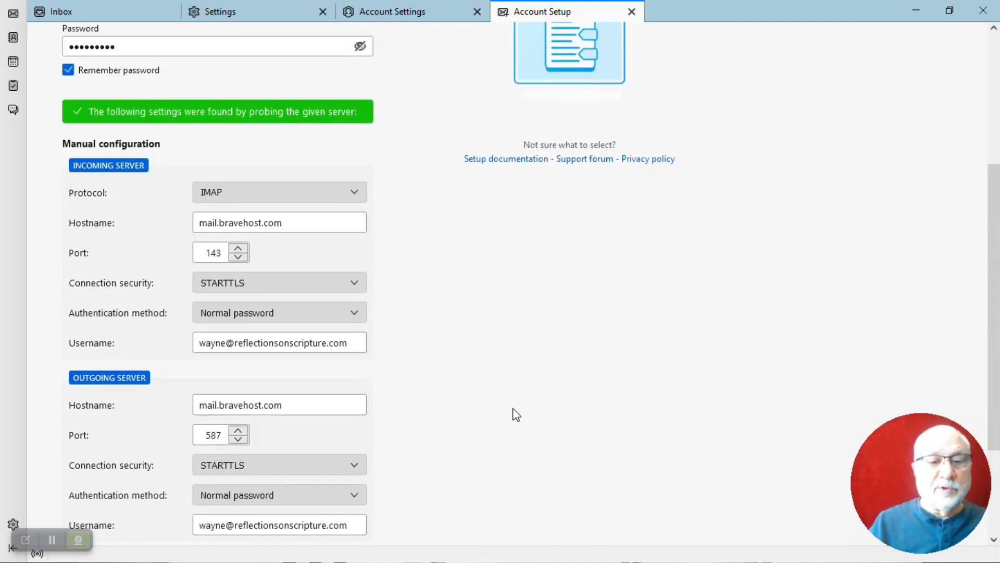
scroll(550, 419, "down", 5)
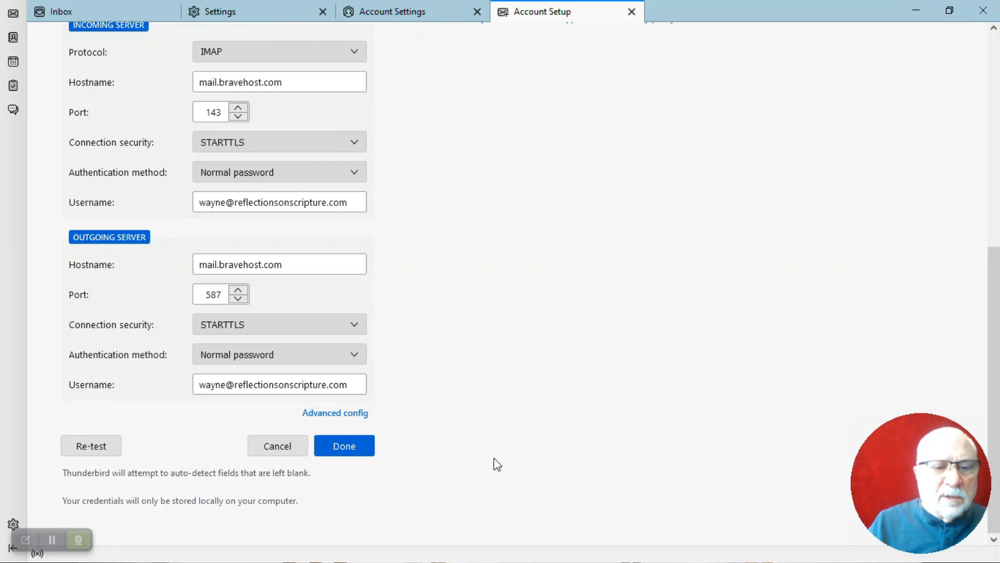
left_click(345, 447)
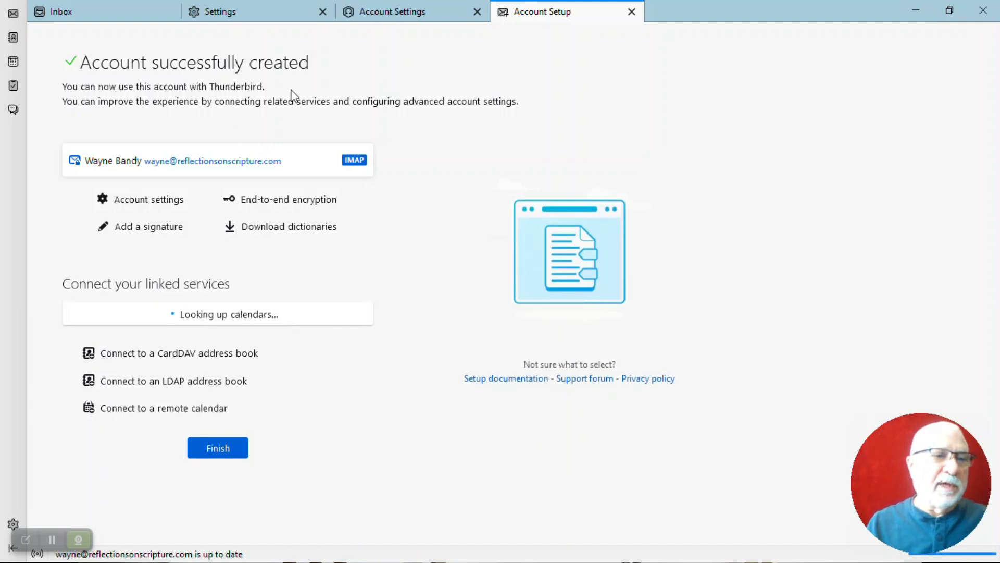
left_click(61, 15)
left_click(83, 92)
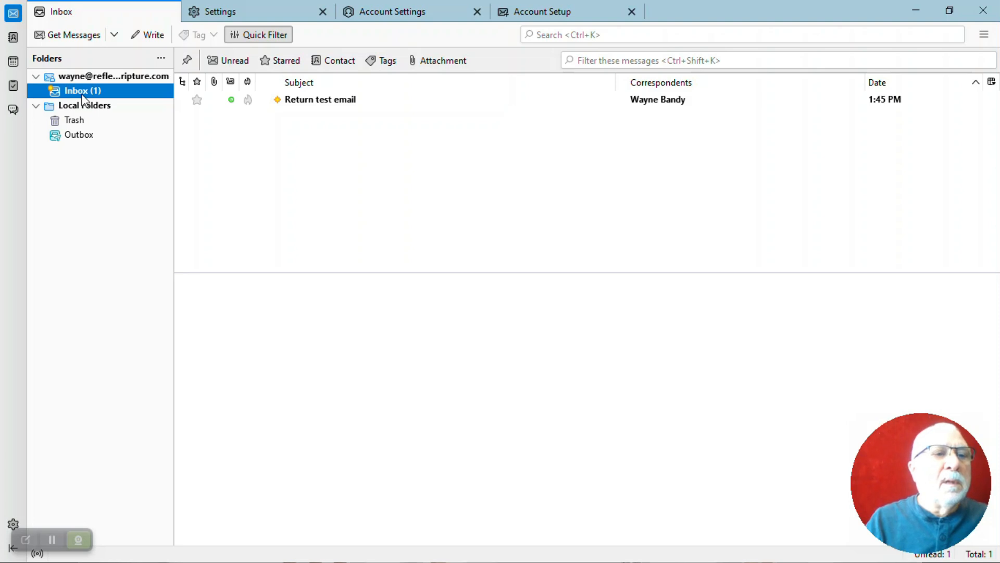
Send a message to the Gmail address with subject 'sending test from thunderbird' and body 'this is a test'
left_click(79, 89)
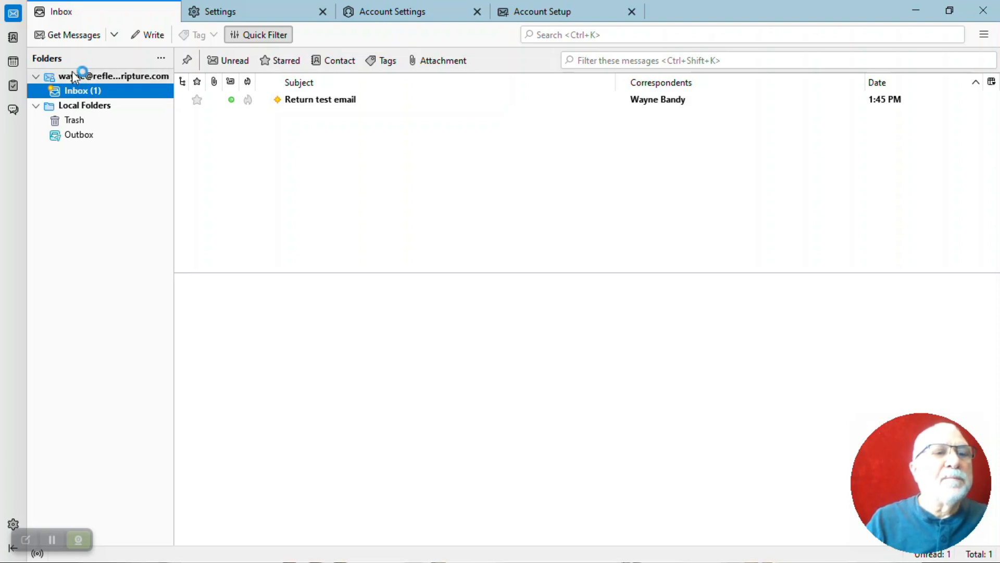
left_click(154, 39)
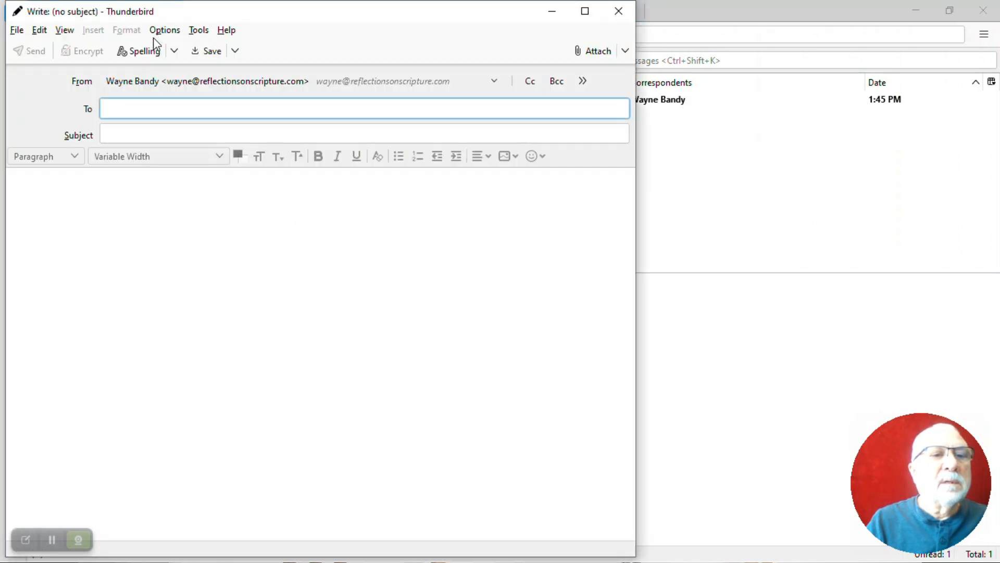
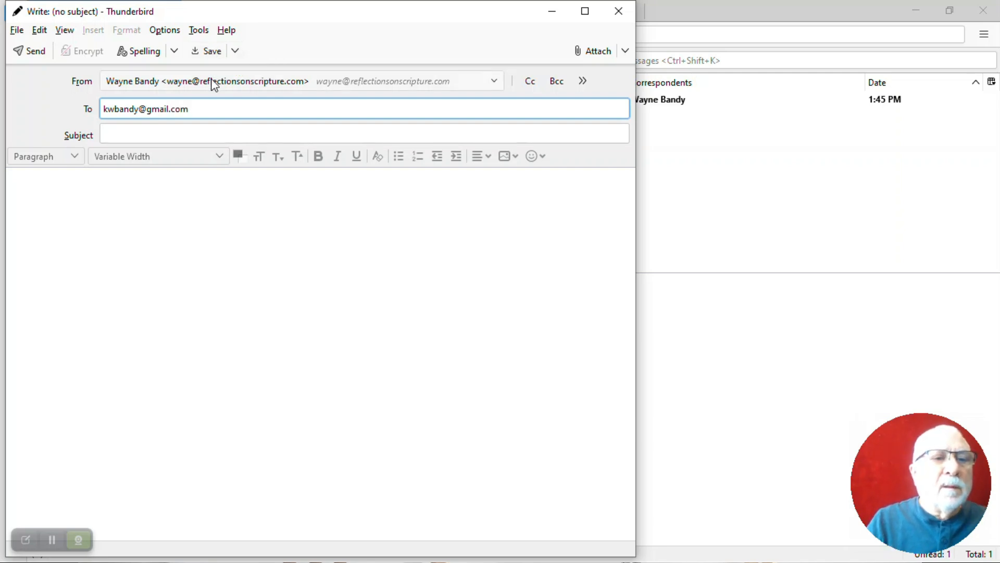
left_click(208, 131)
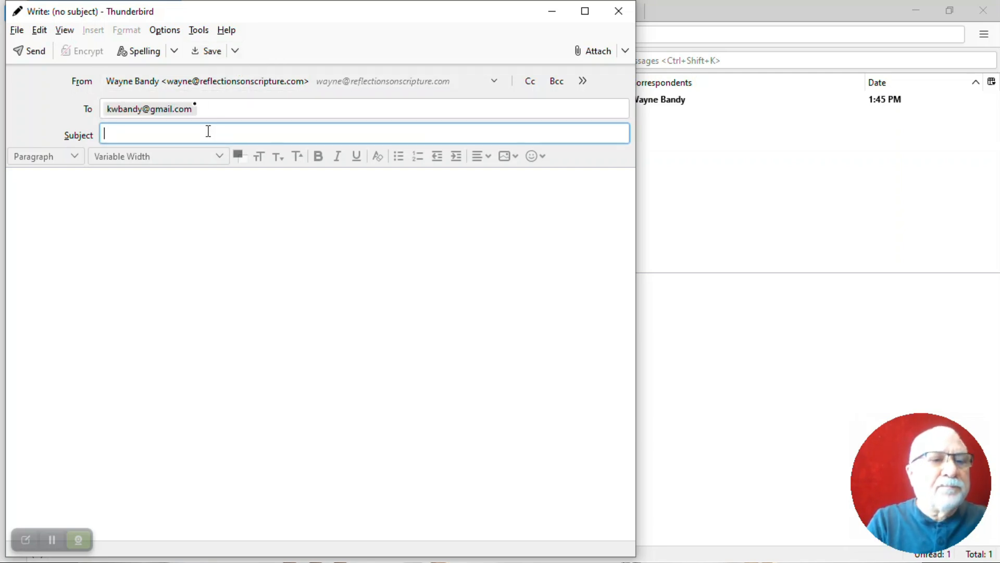
type("sending test ")
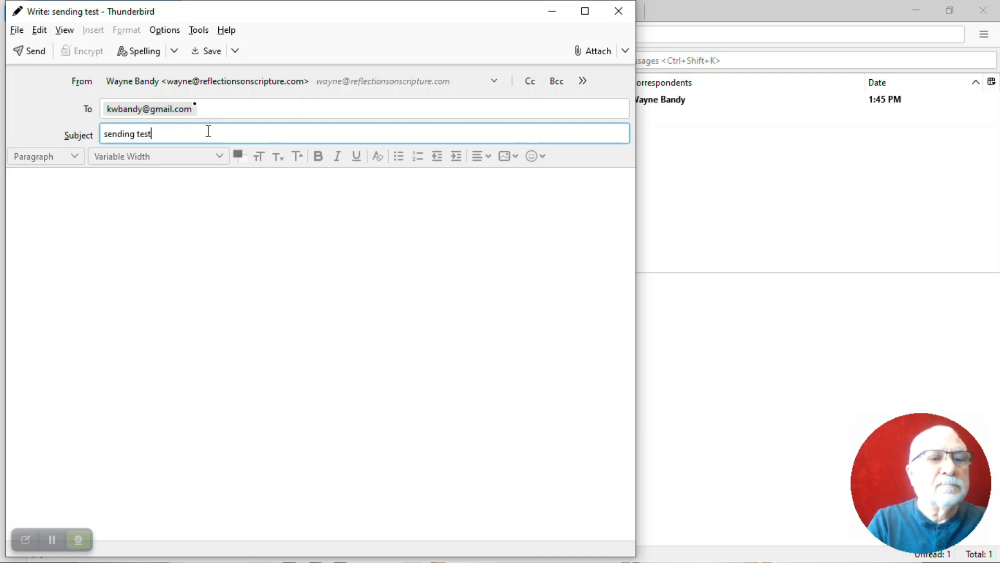
type("from th")
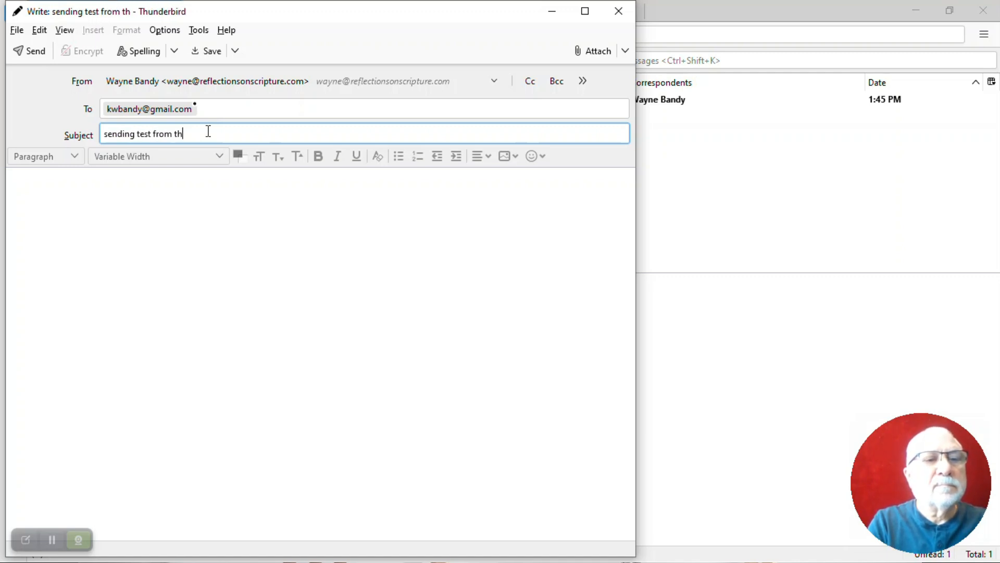
type("underbird")
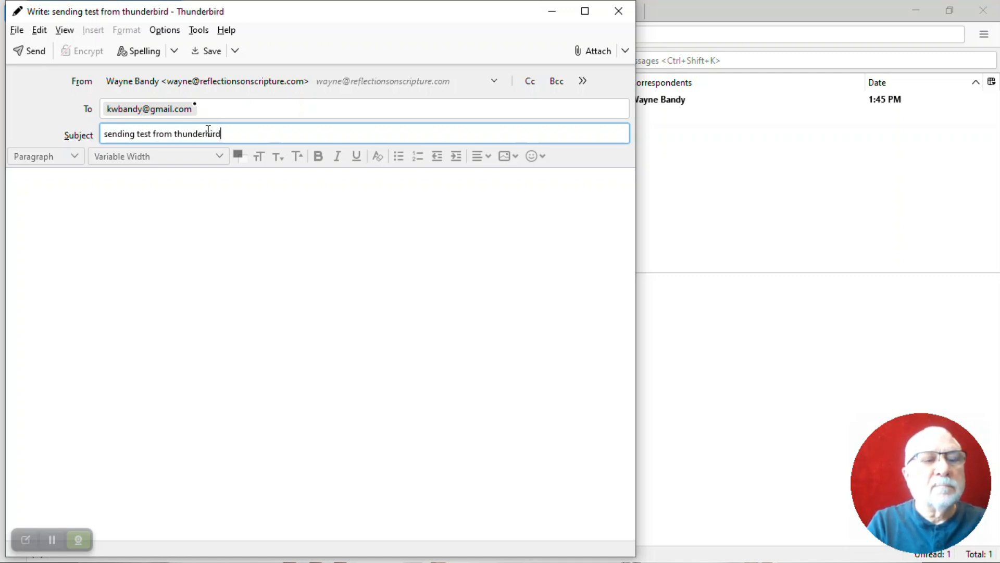
left_click(217, 185)
type("this is a test")
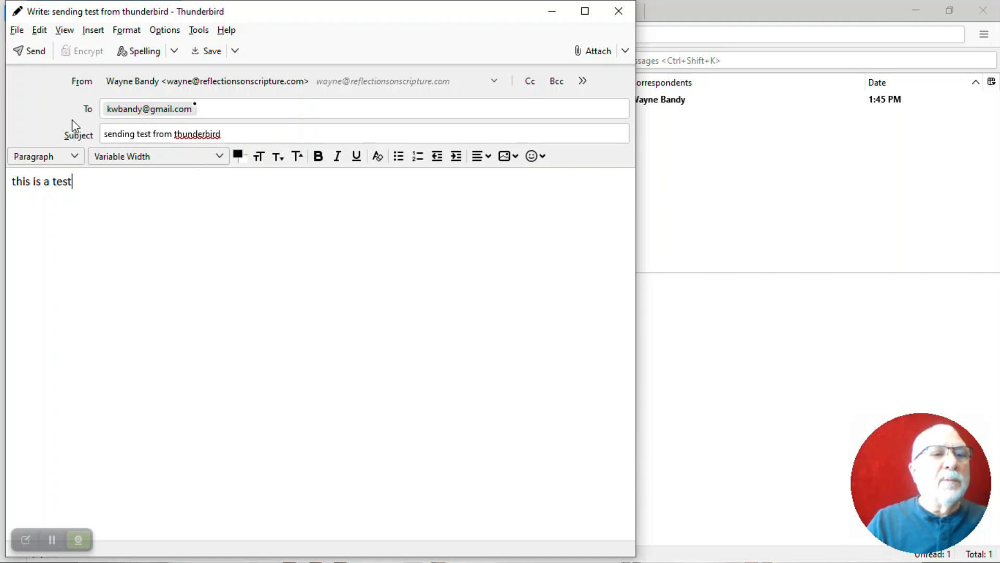
left_click(32, 51)
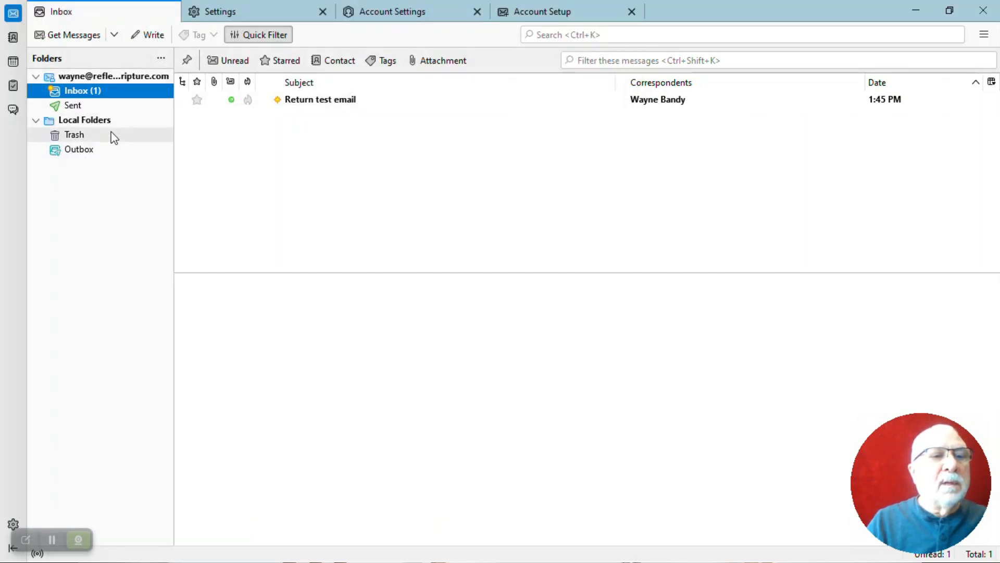
Check that 'sending test from thunderbird' is listed in the Sent folder, then switch to the Gmail inbox in Mail
left_click(71, 107)
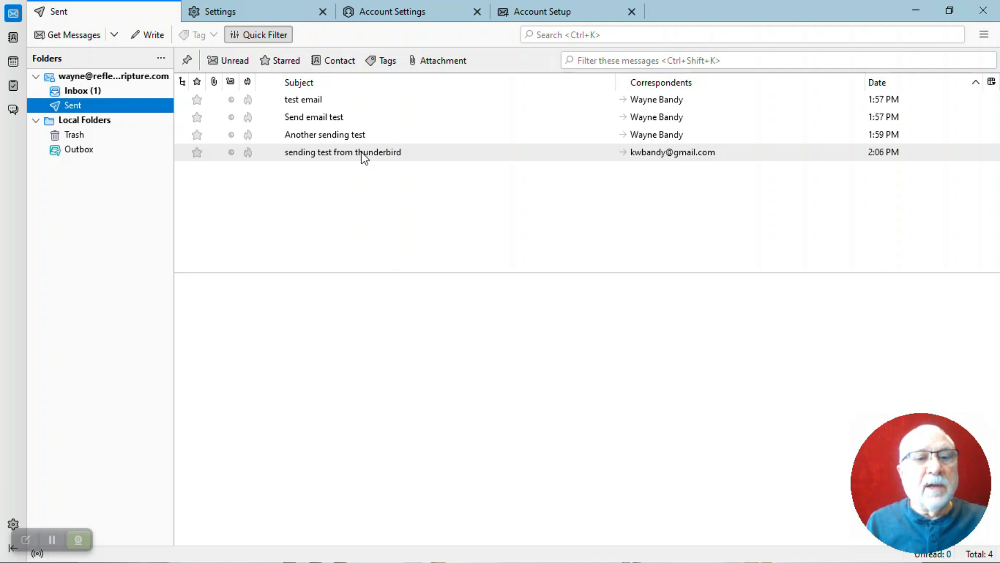
key("alt+Tab")
key("alt+Tab")
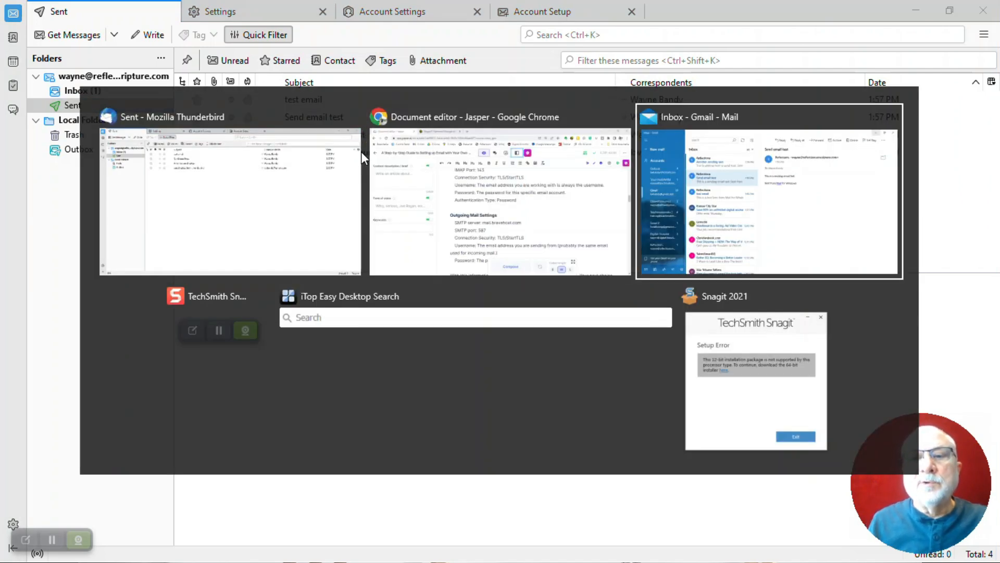